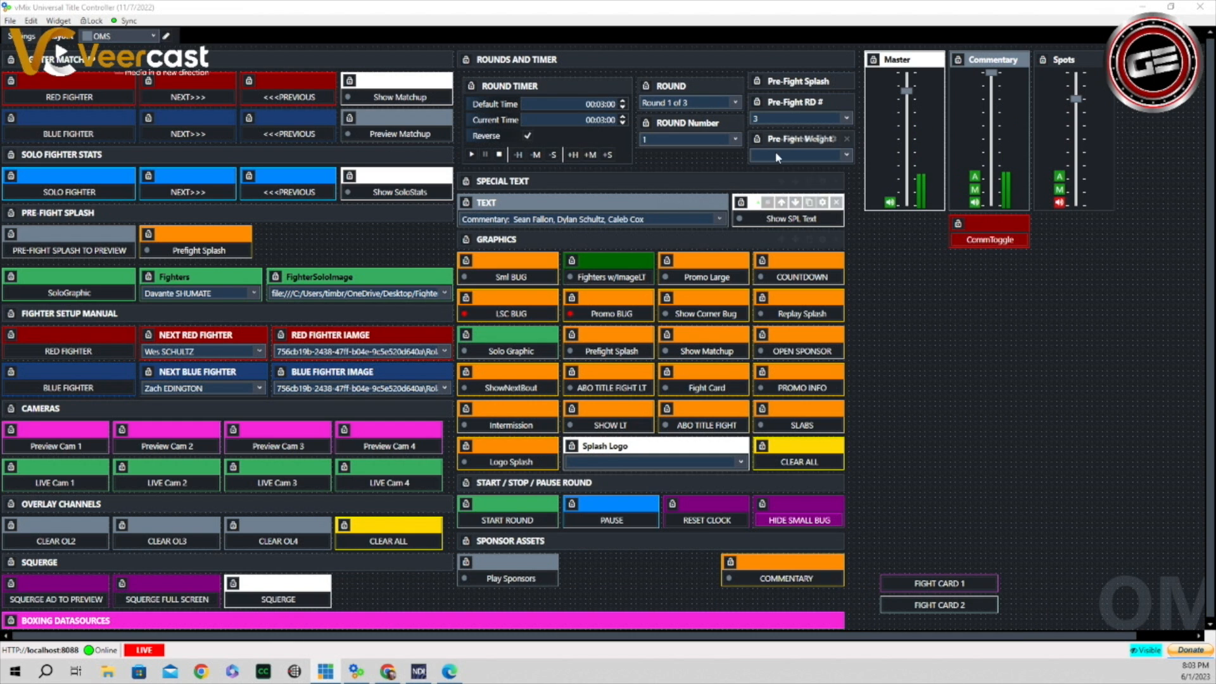
# Step: Choose the ring announcer entry as the special text and show it on screen, then hide it again
pyautogui.click(720, 218)
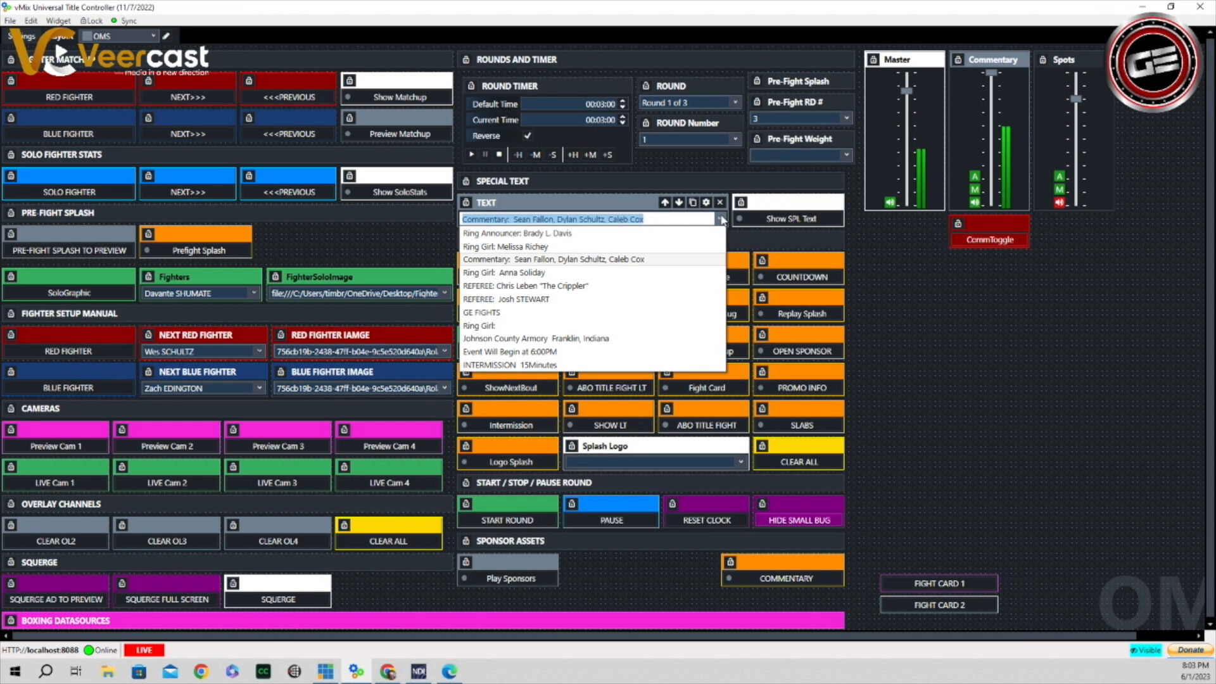
pyautogui.click(532, 235)
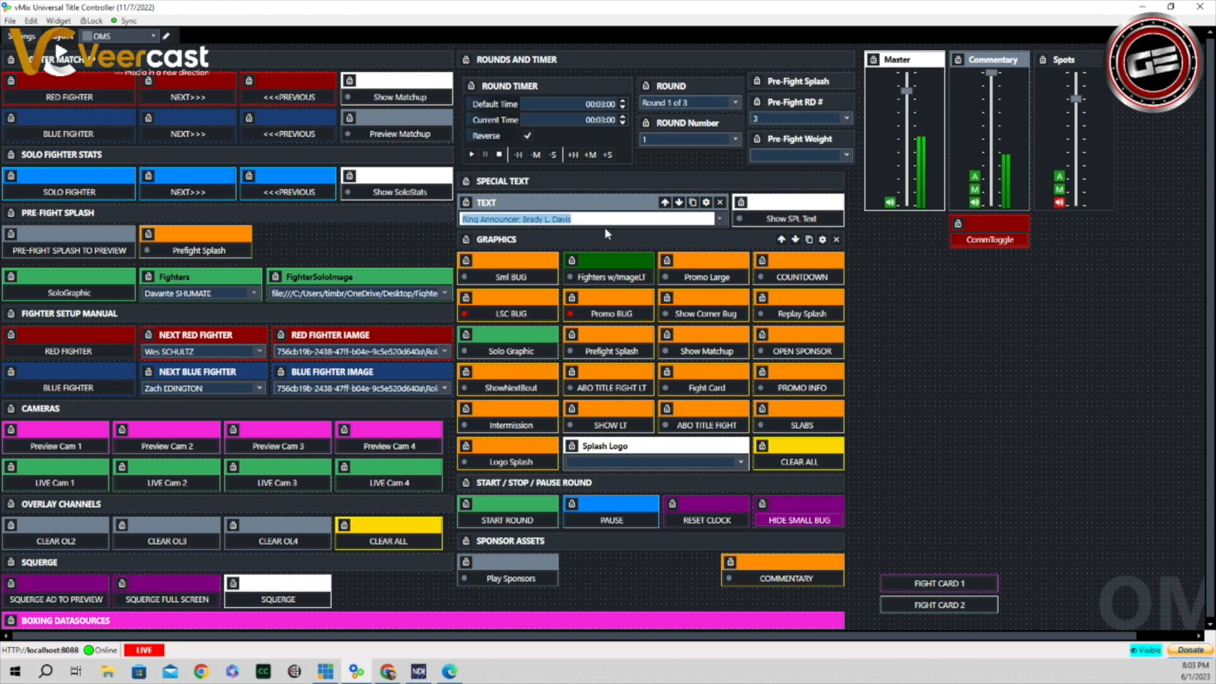
pyautogui.click(805, 222)
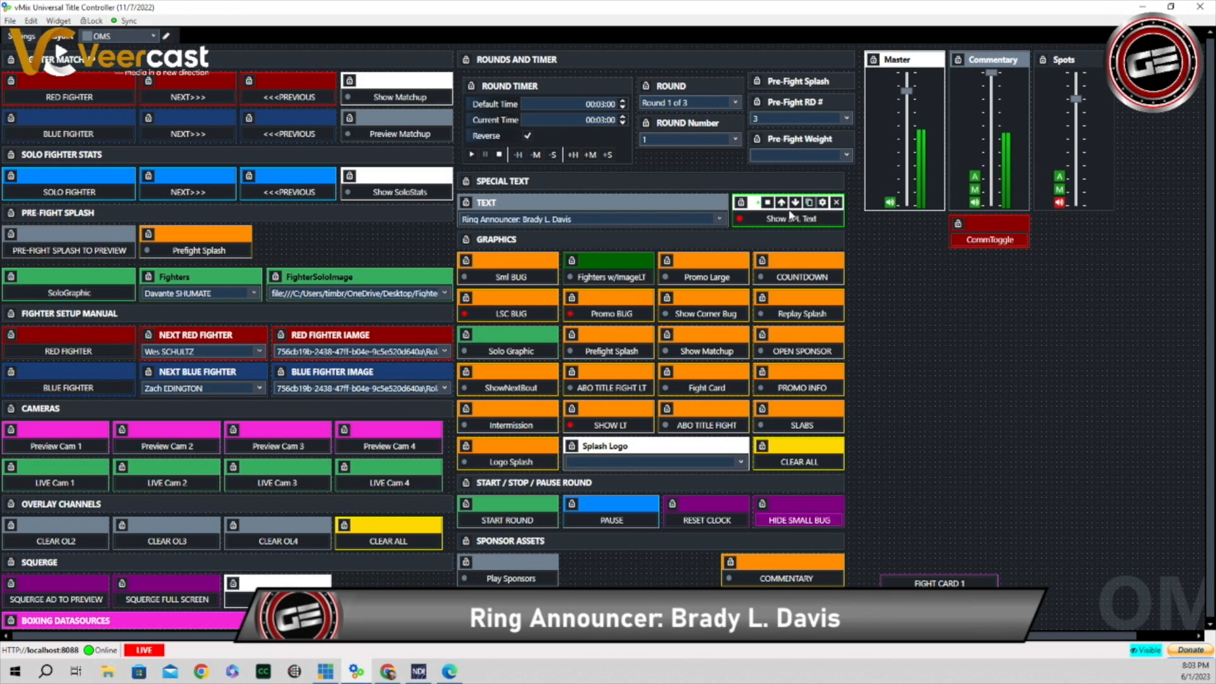
pyautogui.click(790, 215)
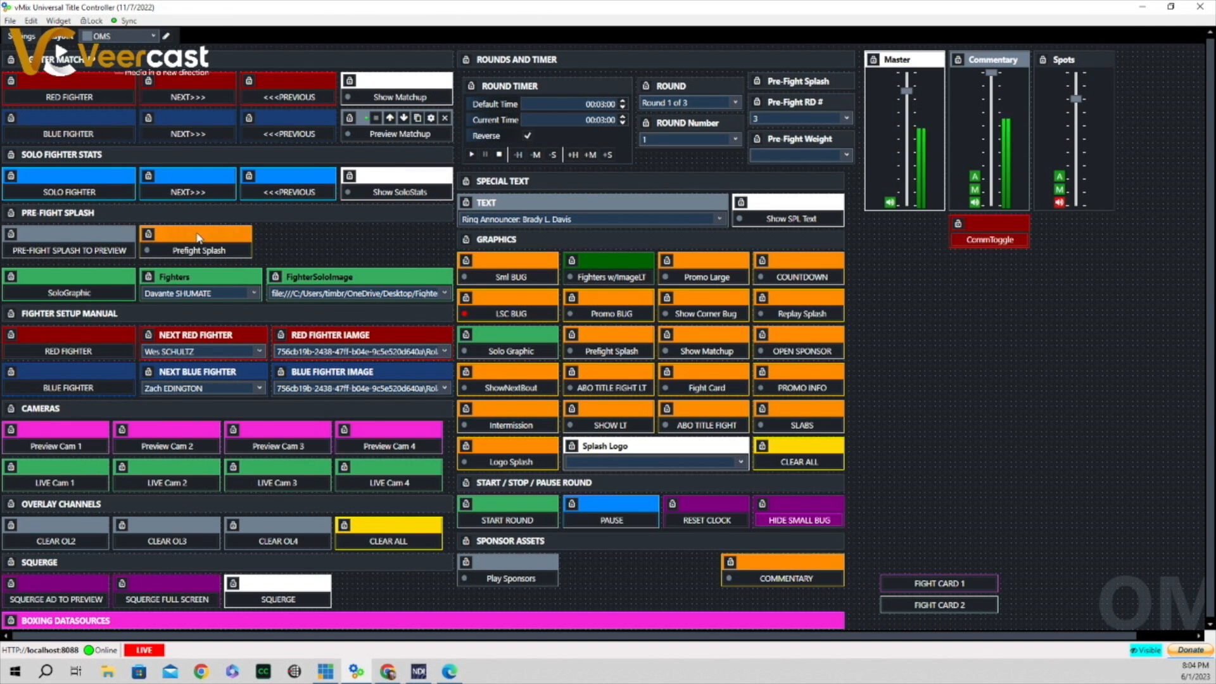
# Step: Set the pre-fight weight to 150 LBS and display the prefight splash, checking the splash once before the change
pyautogui.click(200, 252)
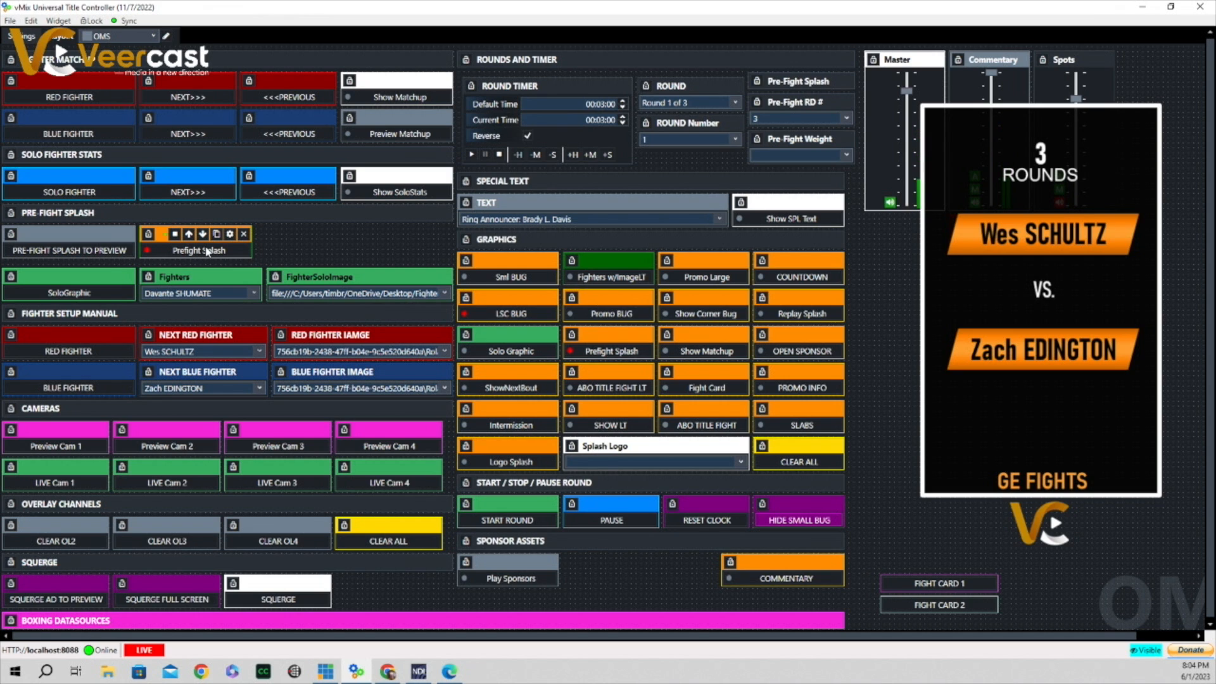
pyautogui.click(203, 253)
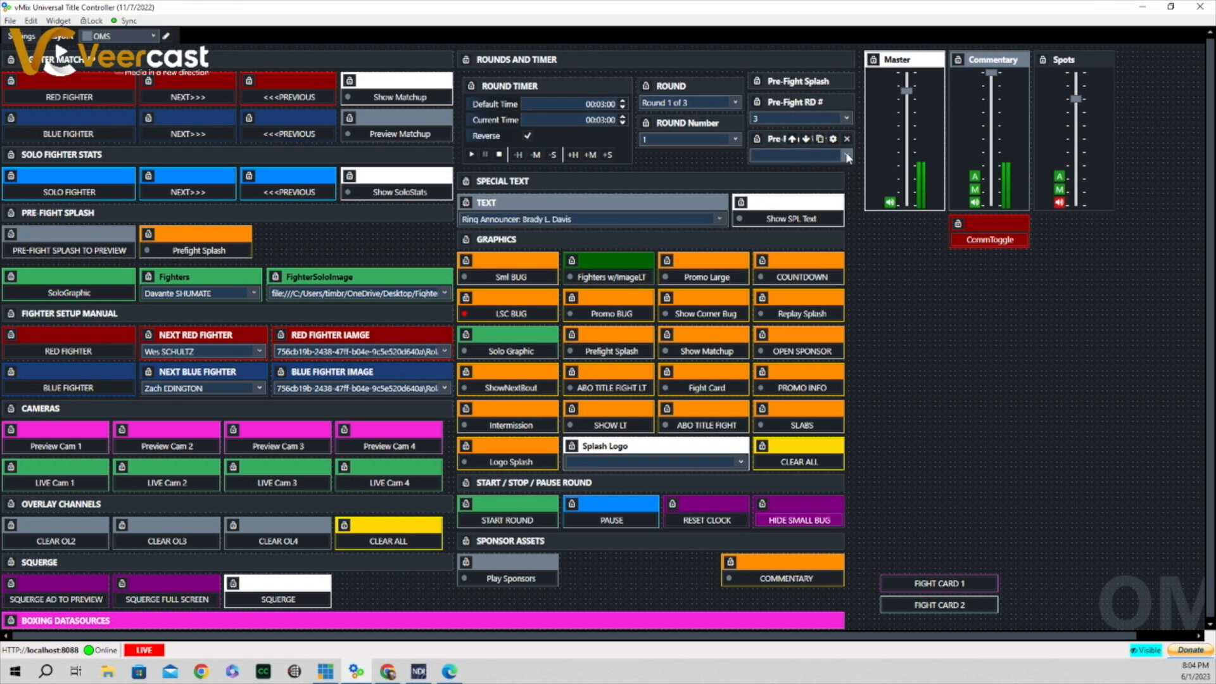
pyautogui.click(790, 153)
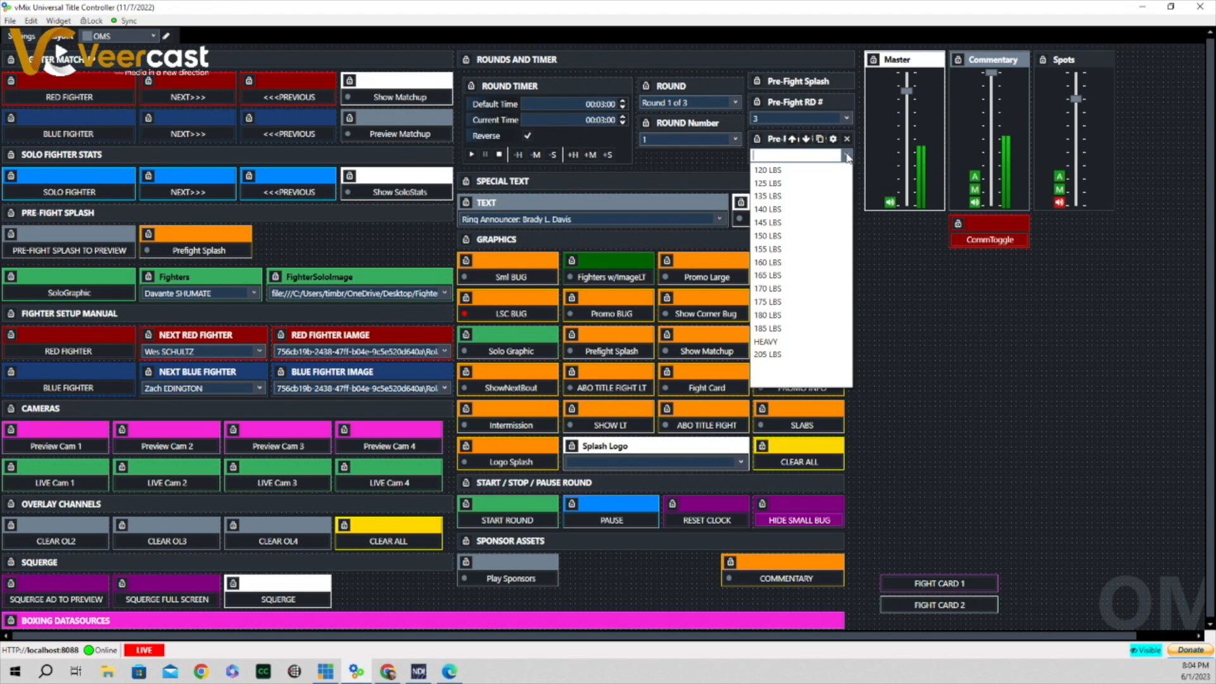
pyautogui.click(775, 236)
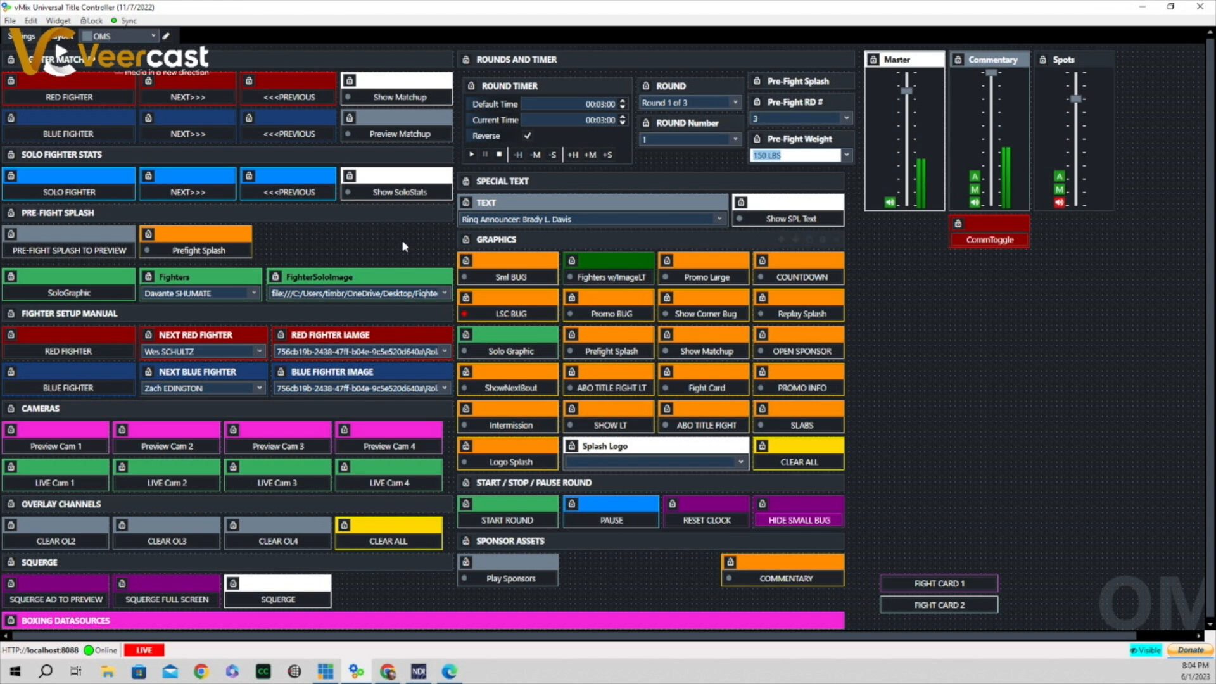
pyautogui.click(199, 253)
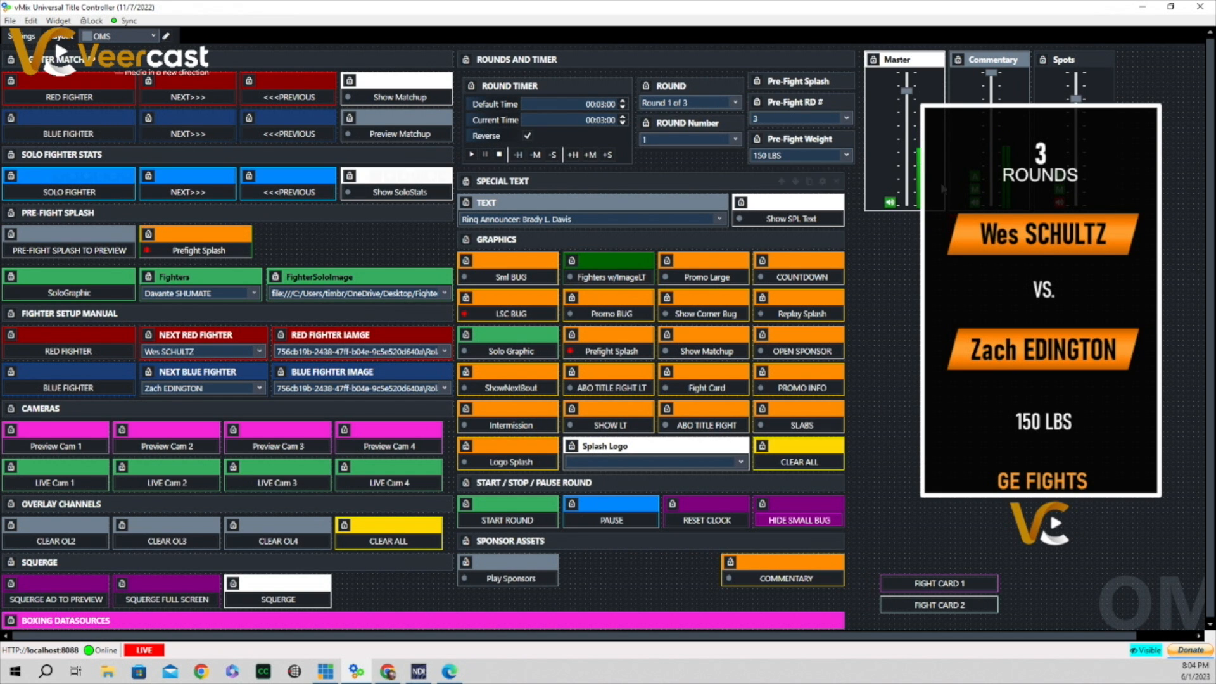
# Step: Show the Fighters w/ImageLT lower third and restart the round timer by stopping it and starting the round
pyautogui.click(618, 277)
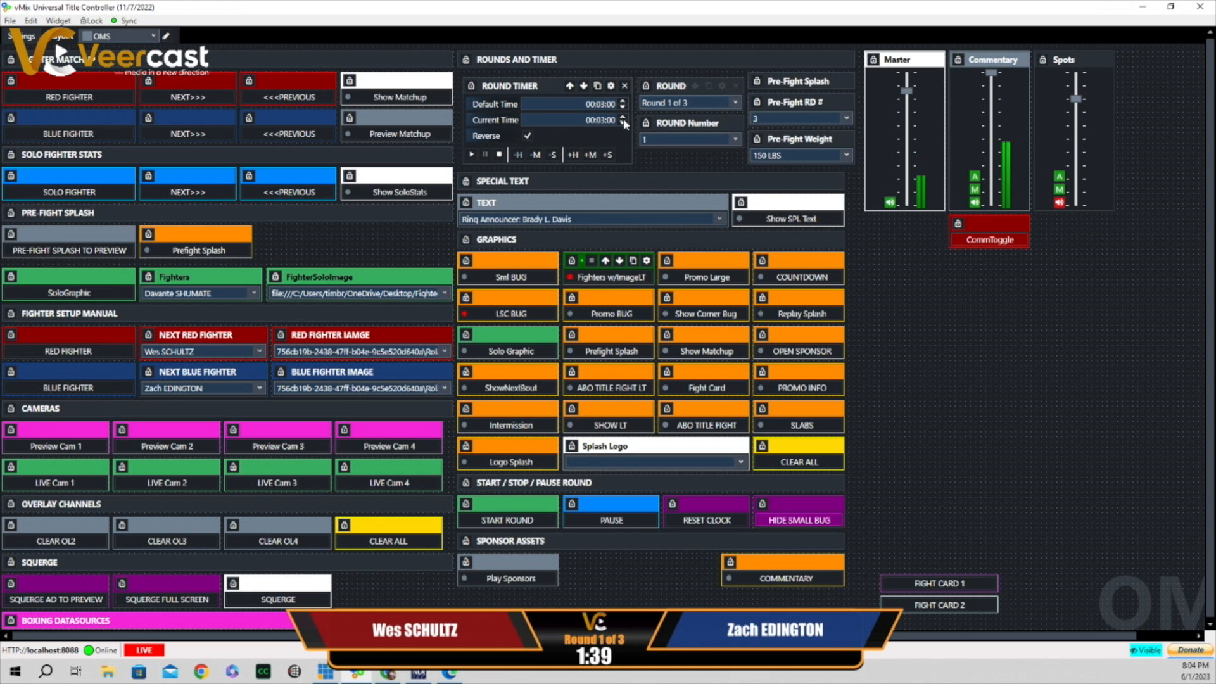
pyautogui.click(500, 154)
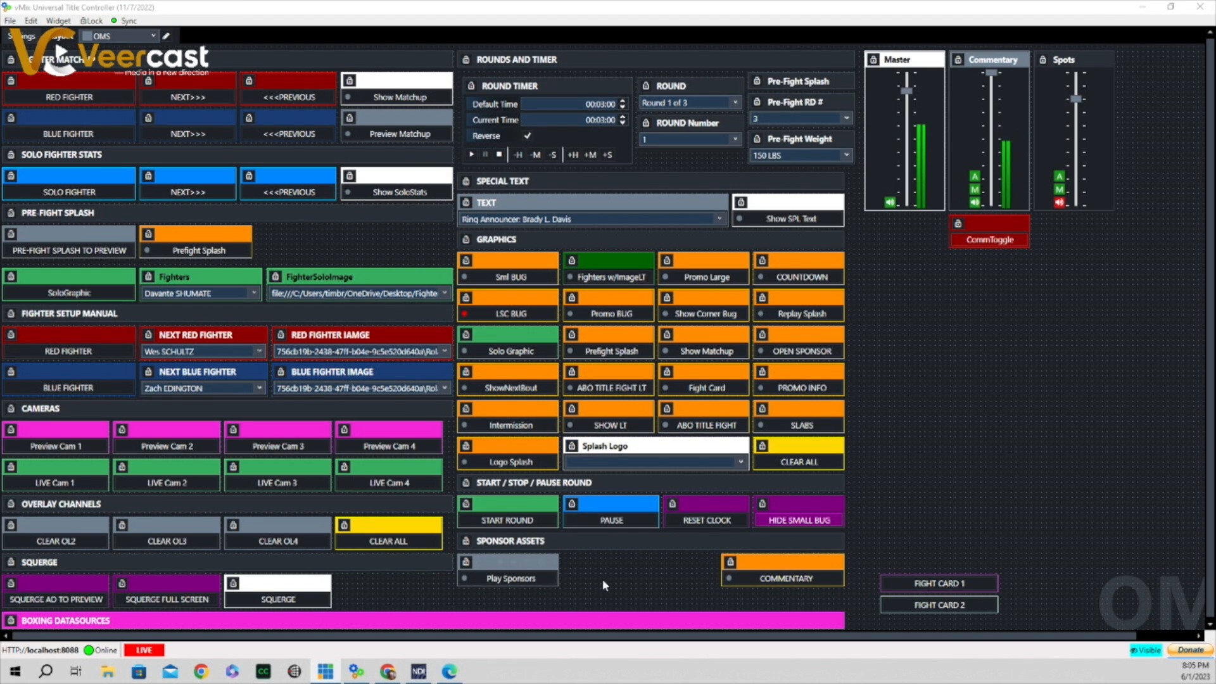
pyautogui.click(507, 526)
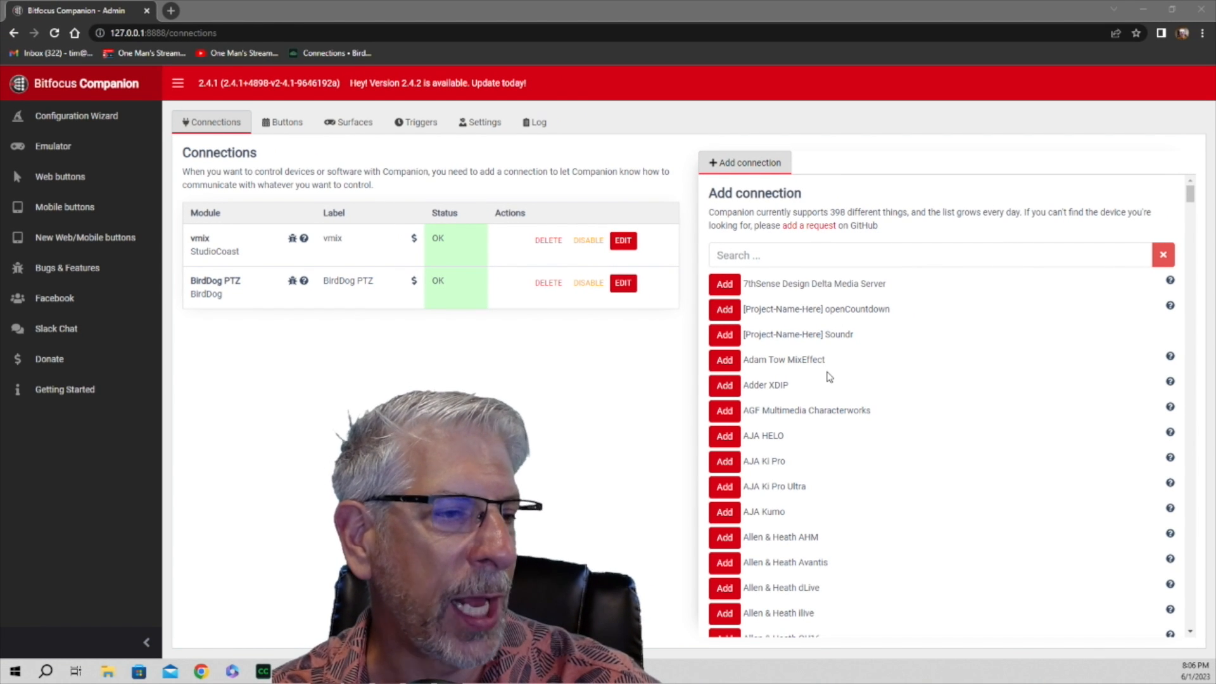
# Step: In Bitfocus Companion, browse the list of supported connection modules, from the first entries through BirdDog and Blackmagic Design to StudioCoast vMix
pyautogui.scroll(-2, 830, 377)
pyautogui.scroll(-1, 831, 377)
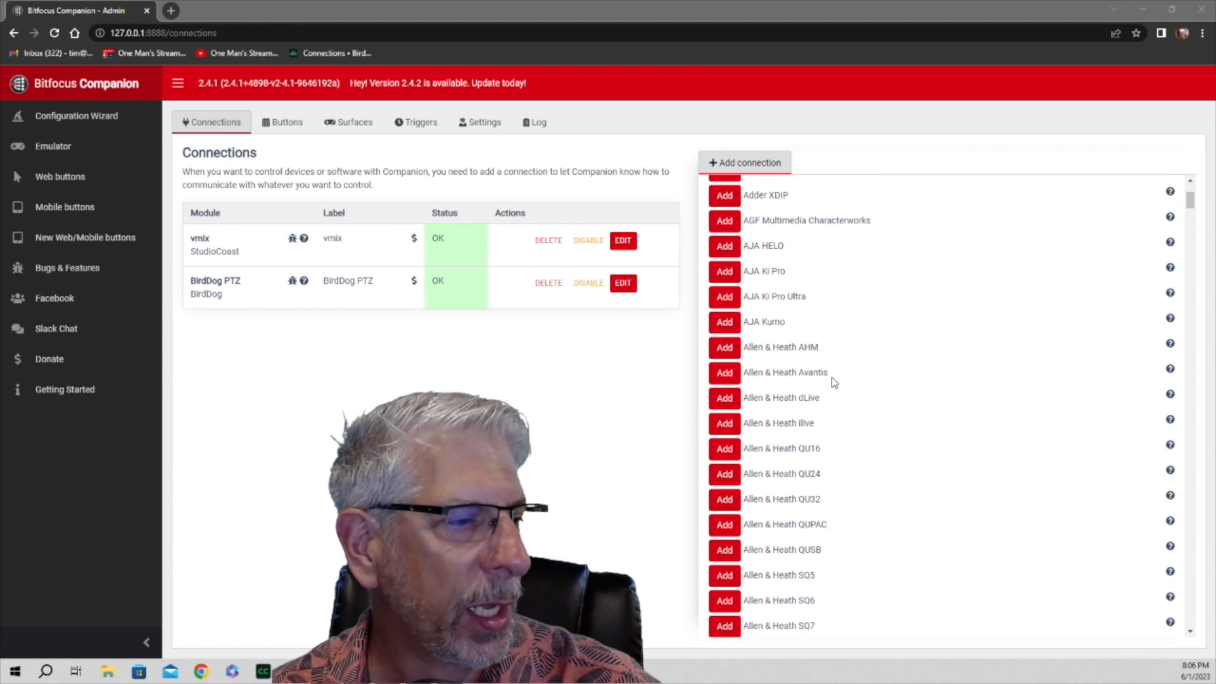
pyautogui.scroll(-2, 831, 377)
pyautogui.scroll(-2, 832, 382)
pyautogui.scroll(-10, 834, 383)
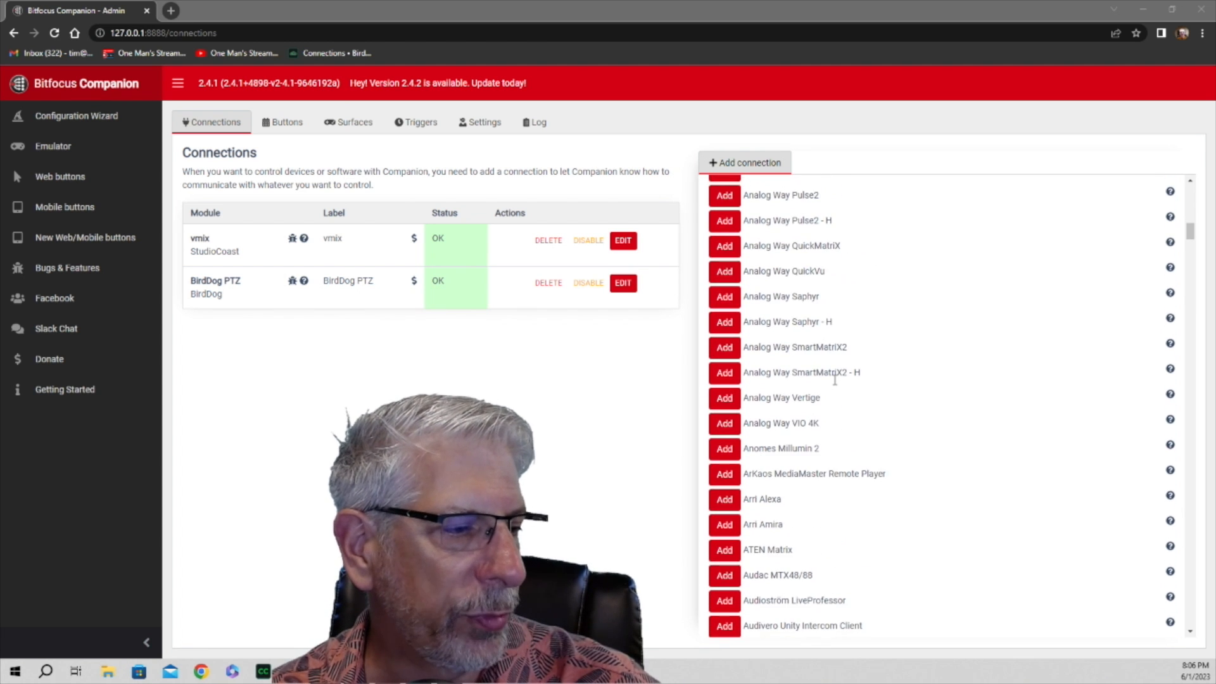
pyautogui.scroll(-14, 835, 380)
pyautogui.scroll(-1, 835, 380)
pyautogui.scroll(-1, 834, 415)
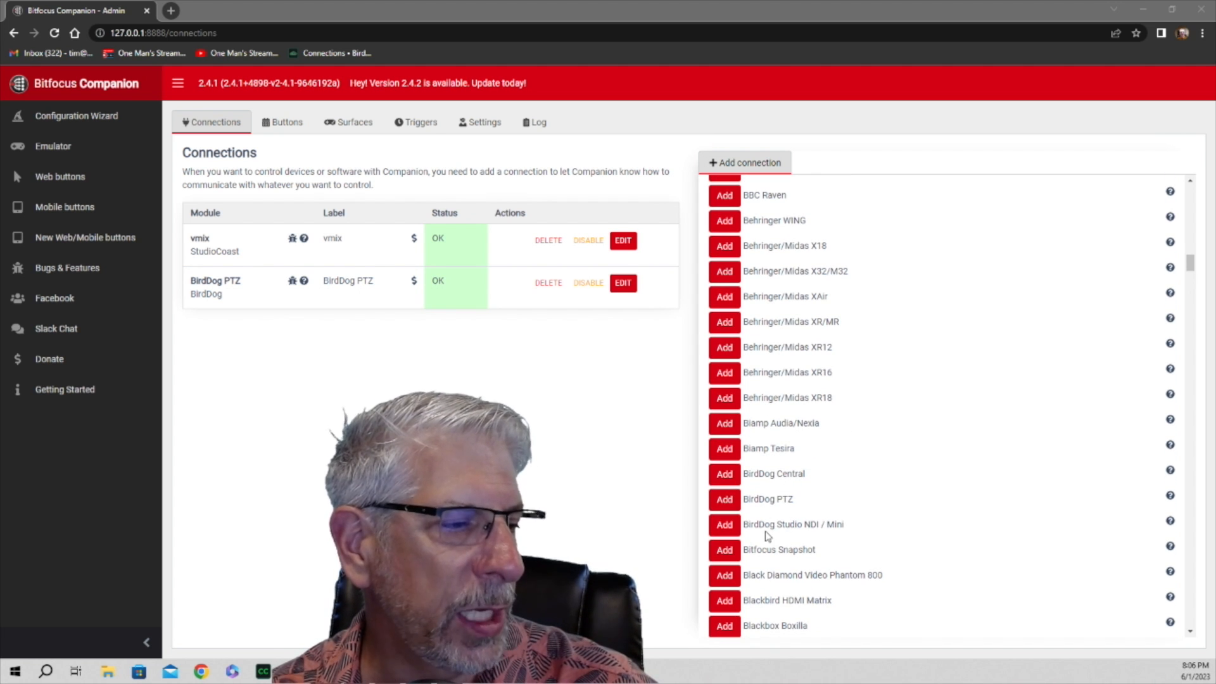
pyautogui.scroll(-6, 883, 489)
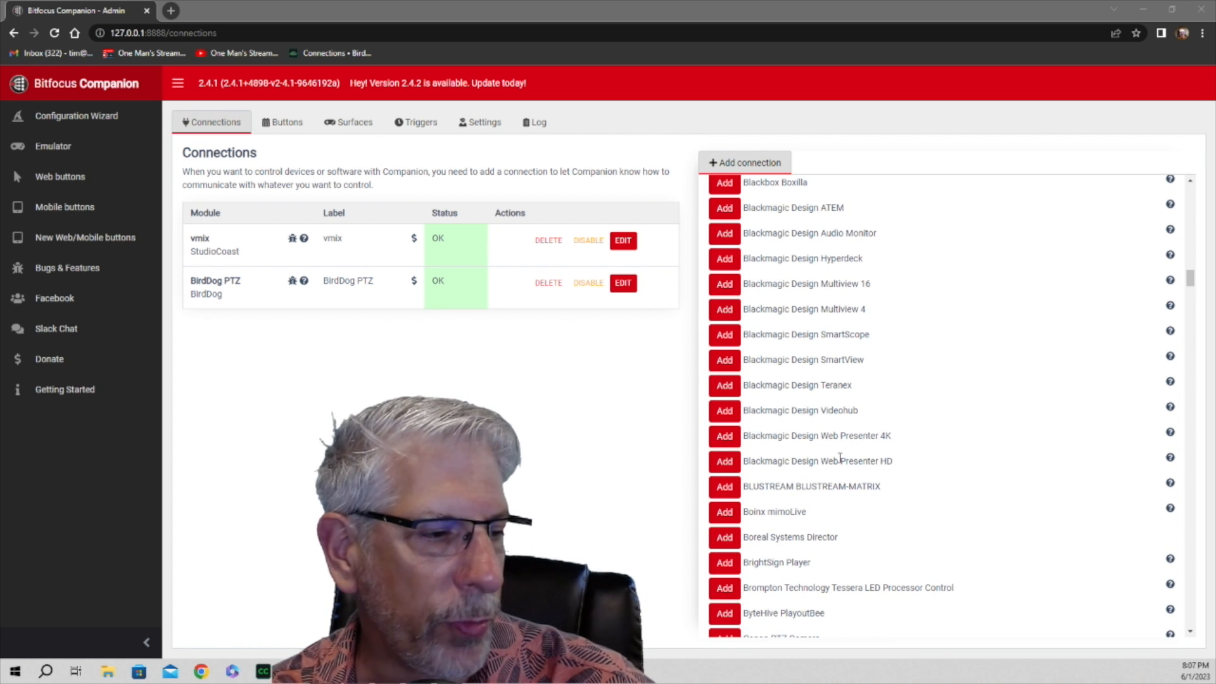
pyautogui.scroll(-20, 840, 461)
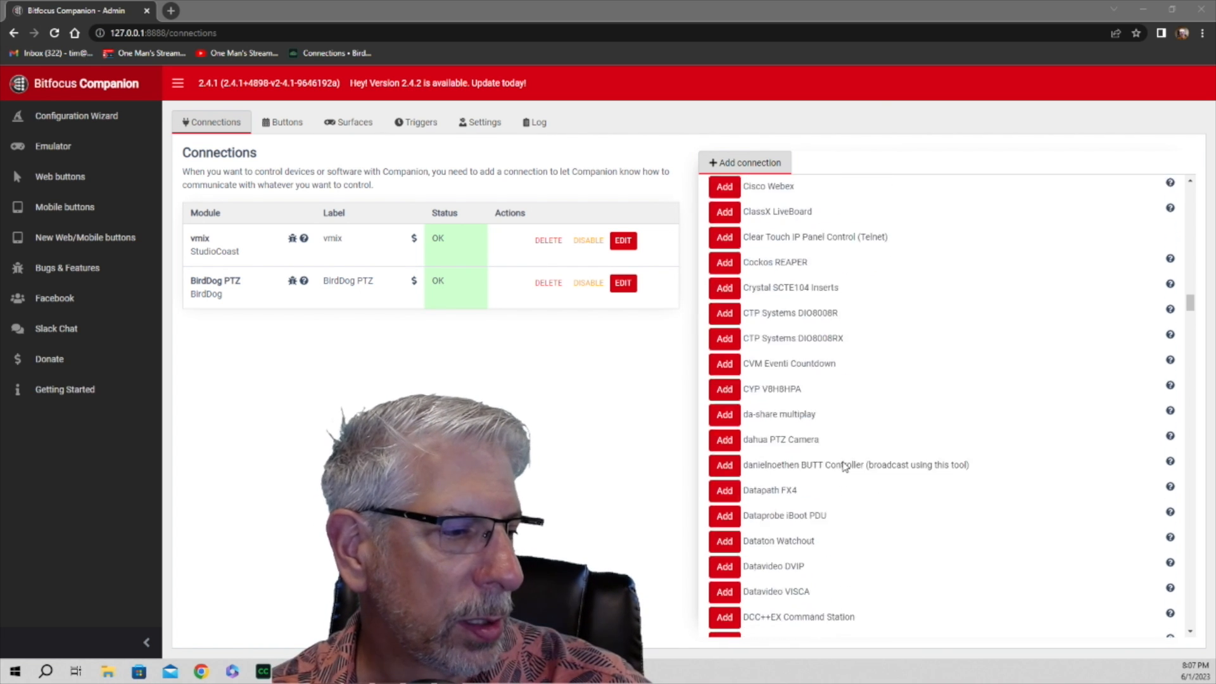
pyautogui.scroll(-20, 845, 466)
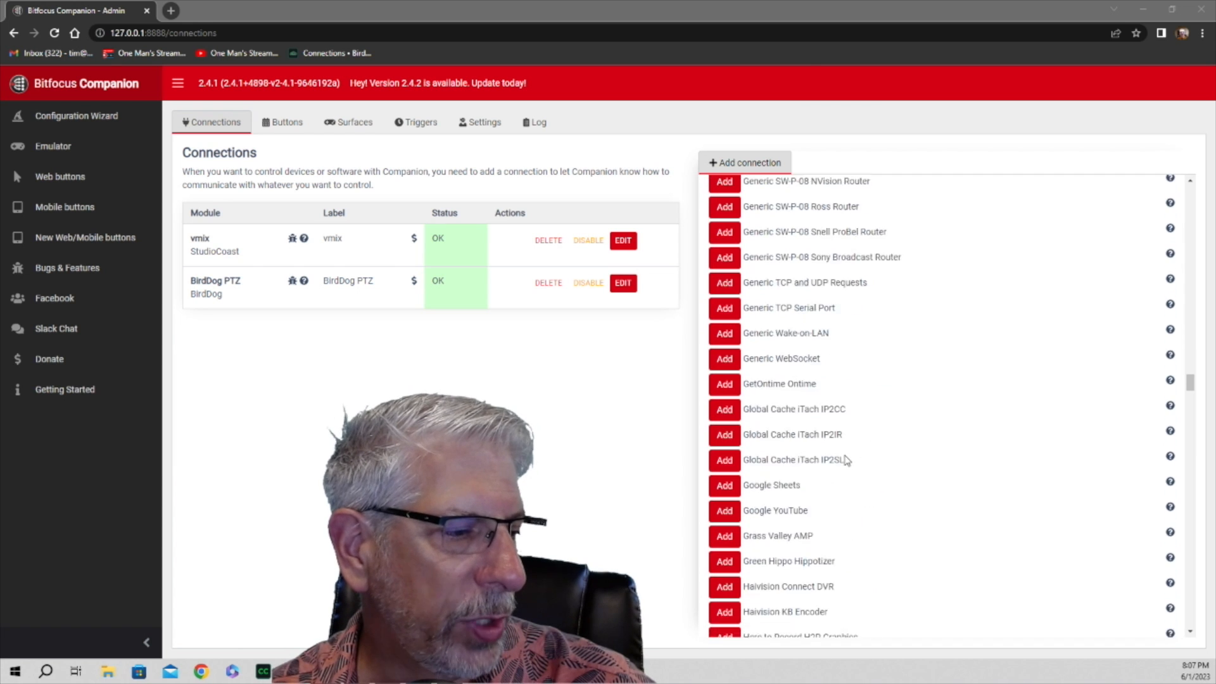
pyautogui.scroll(-20, 847, 456)
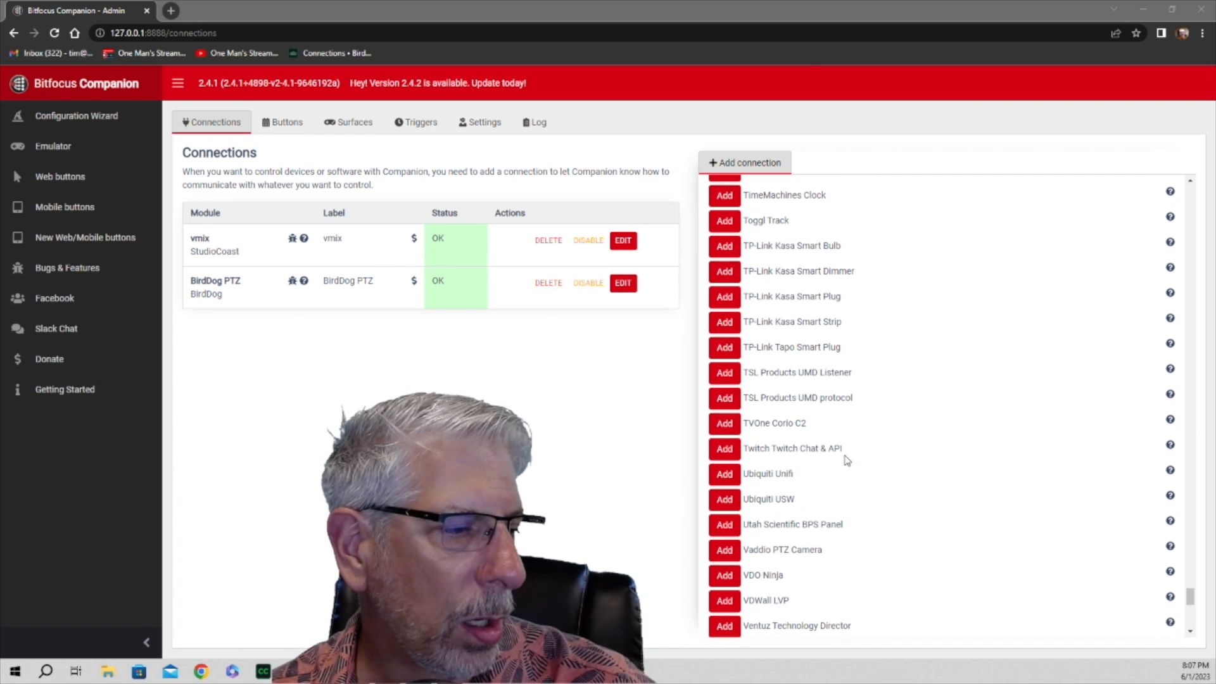
pyautogui.scroll(8, 823, 455)
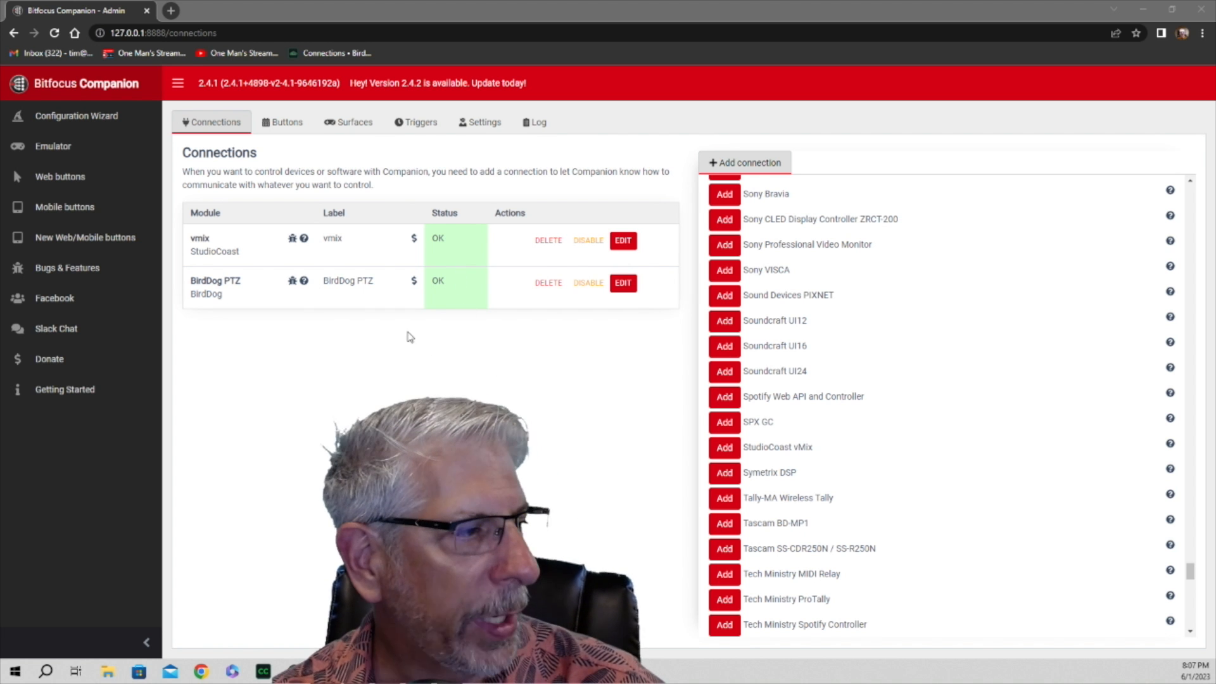
# Step: Open button page 1 and inspect the appearance and press actions configured for the PRV CAM1 button
pyautogui.click(287, 123)
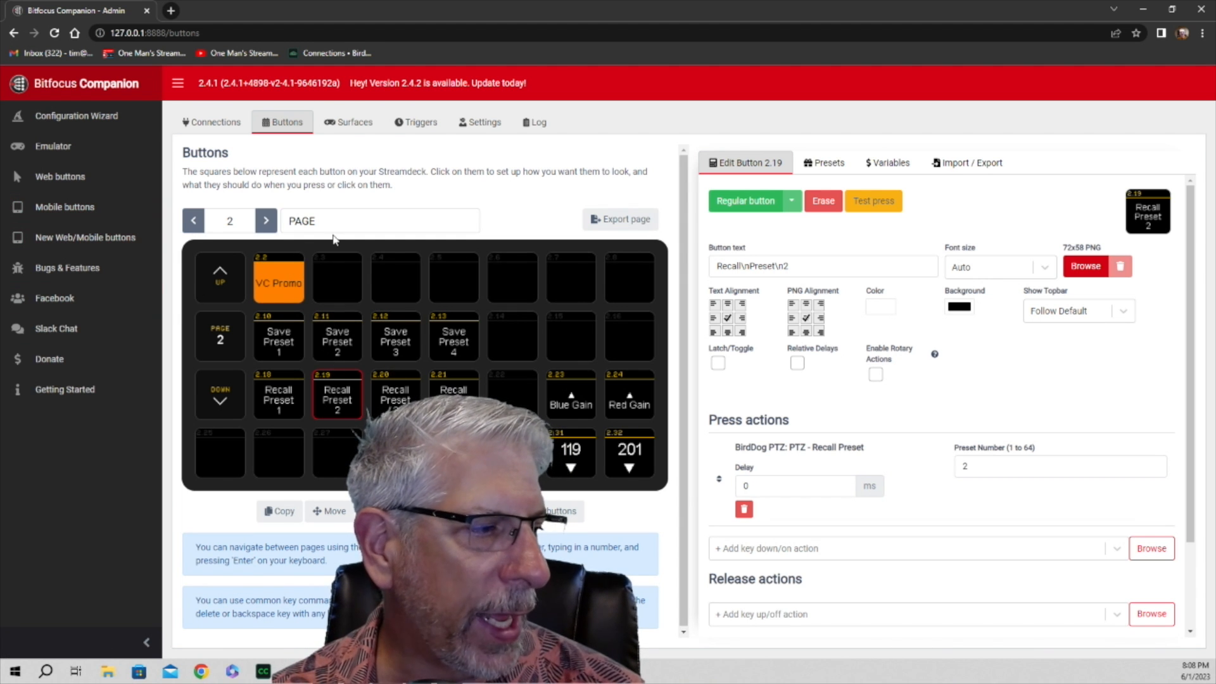
pyautogui.click(194, 221)
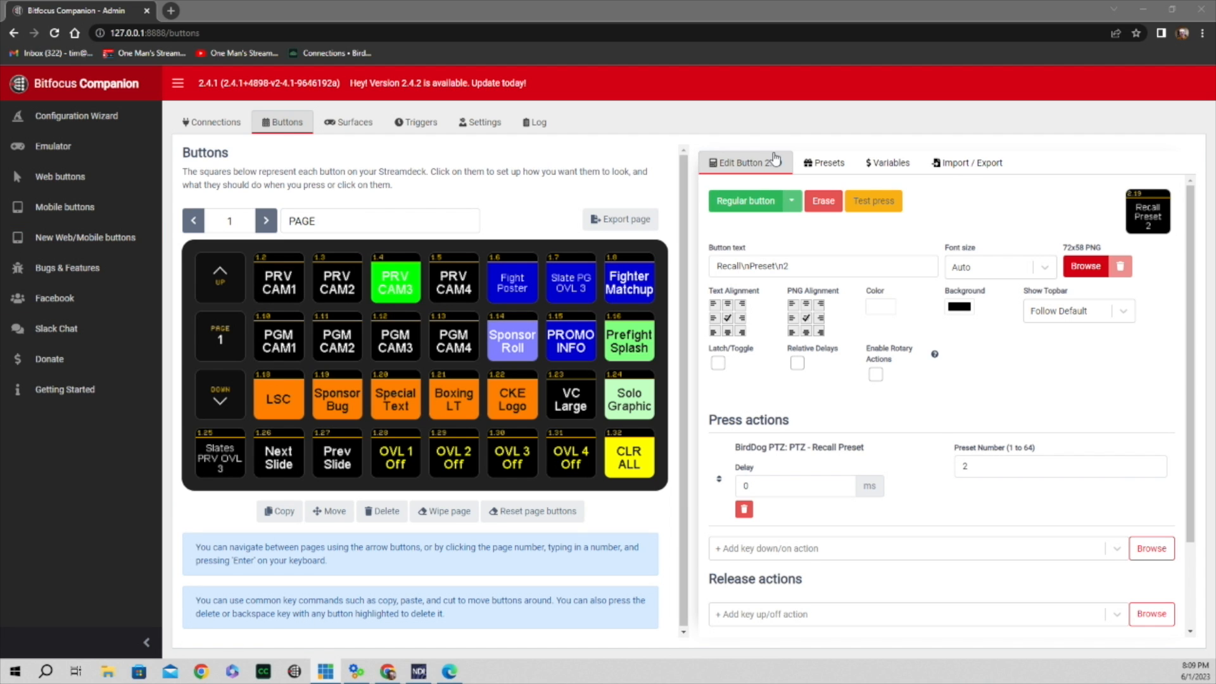
pyautogui.click(282, 290)
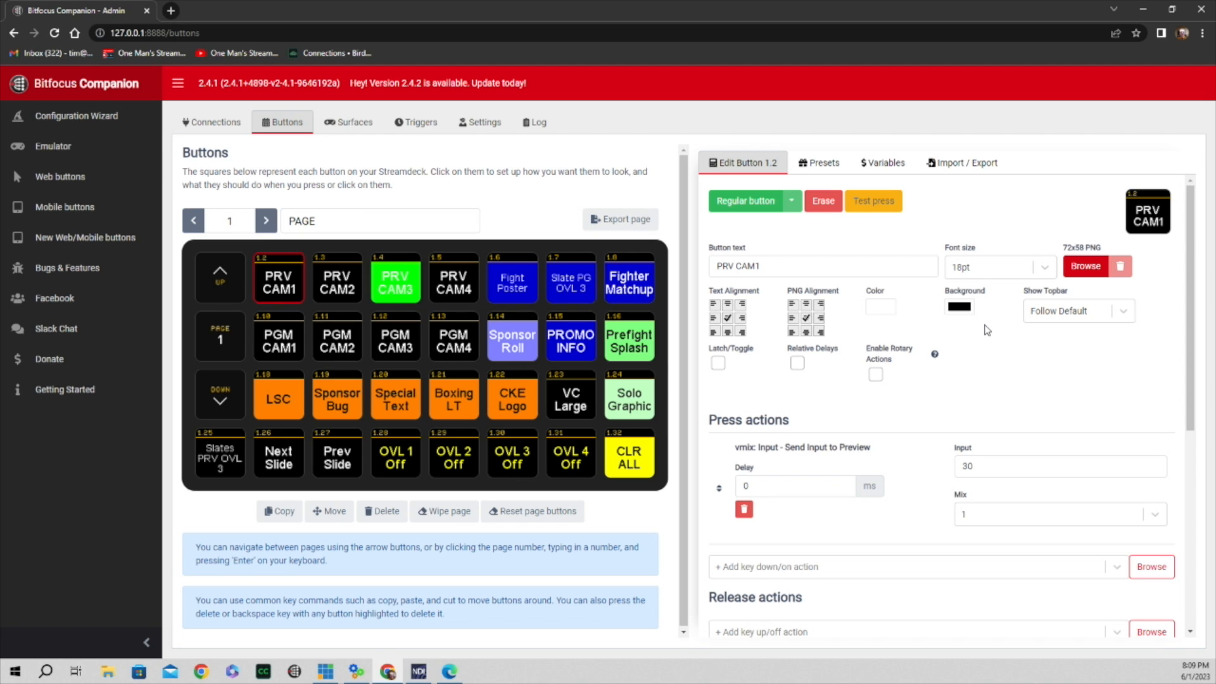
pyautogui.scroll(-3, 994, 330)
pyautogui.scroll(3, 986, 330)
# Step: Open the StudioCoast vMix presets and examine the Audio, Call and General preset buttons
pyautogui.click(830, 164)
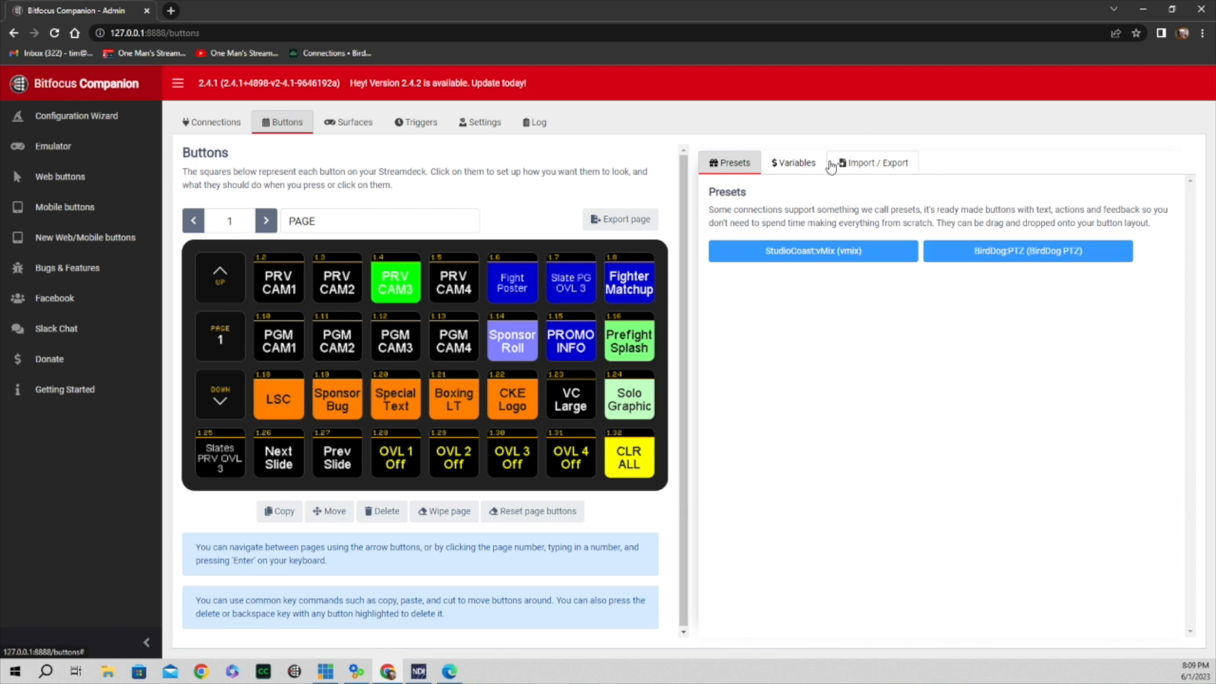
pyautogui.click(832, 256)
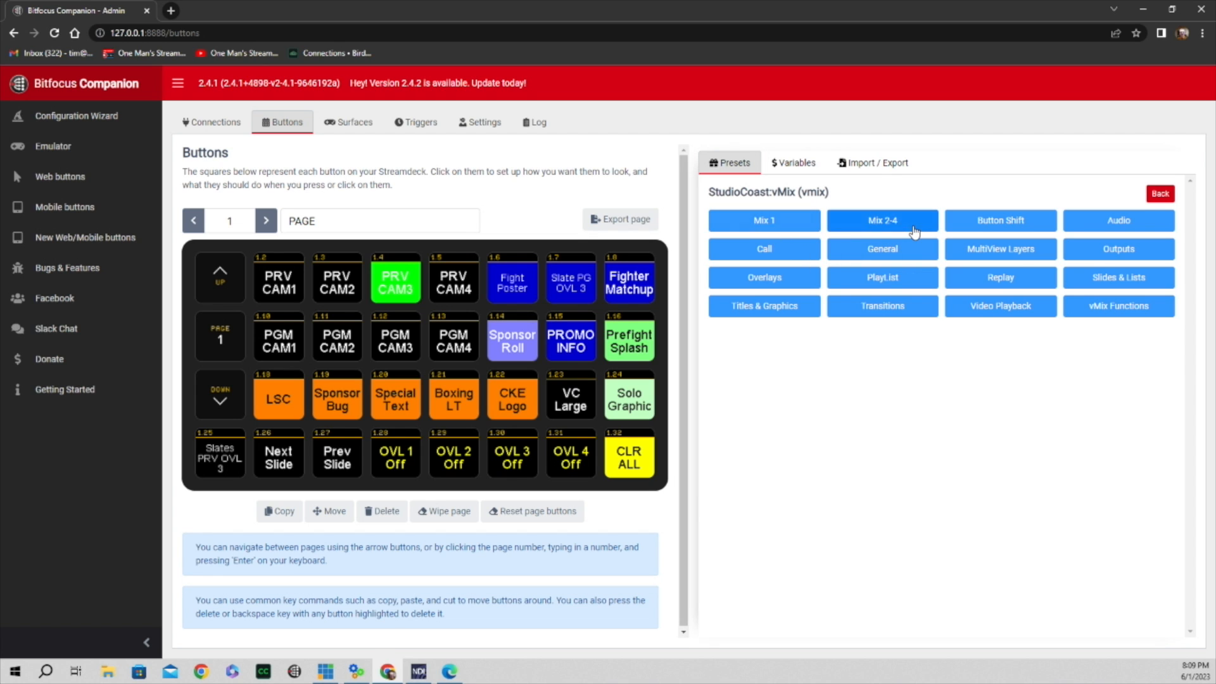
pyautogui.click(1127, 222)
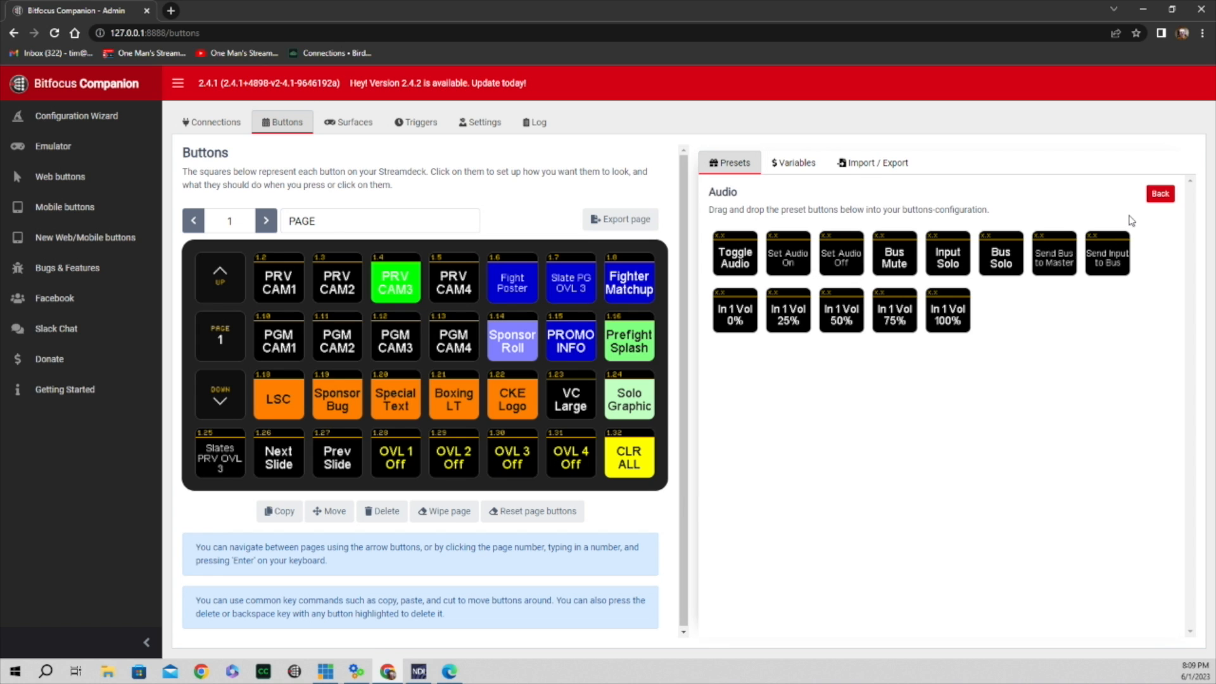
pyautogui.click(1163, 194)
pyautogui.click(768, 249)
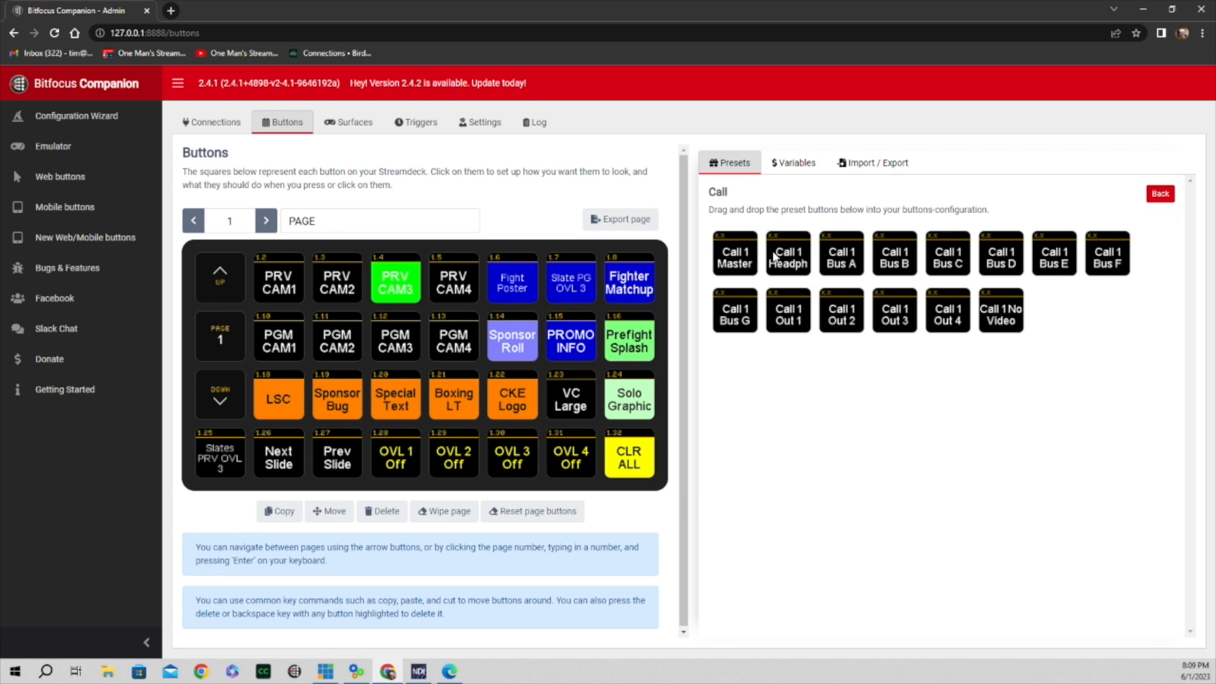
pyautogui.click(1160, 194)
pyautogui.click(887, 256)
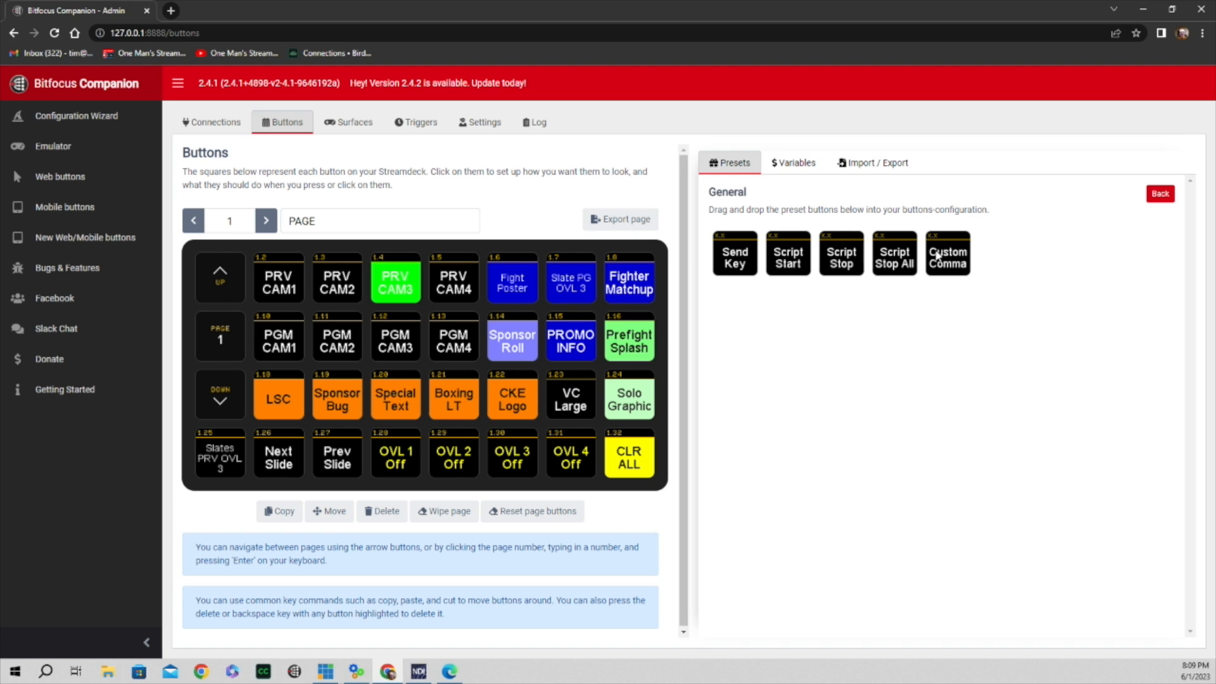
pyautogui.click(1161, 194)
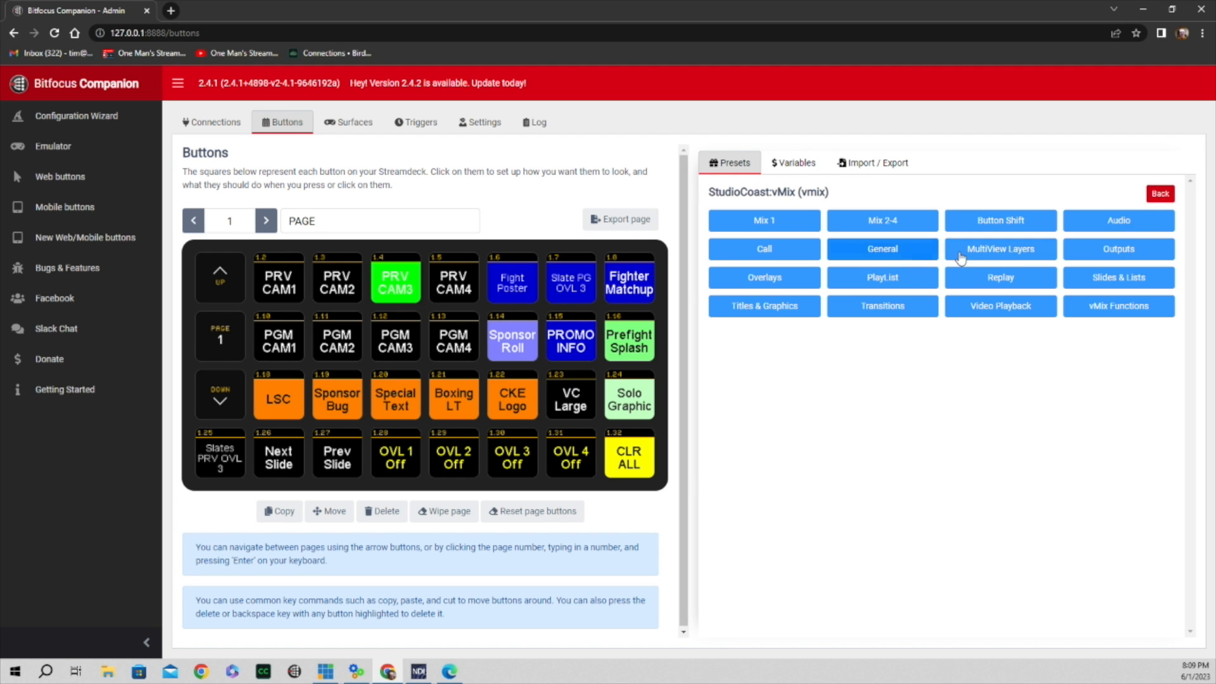
# Step: Examine the MultiView Layers, Outputs and Overlays preset buttons for vMix
pyautogui.click(1011, 256)
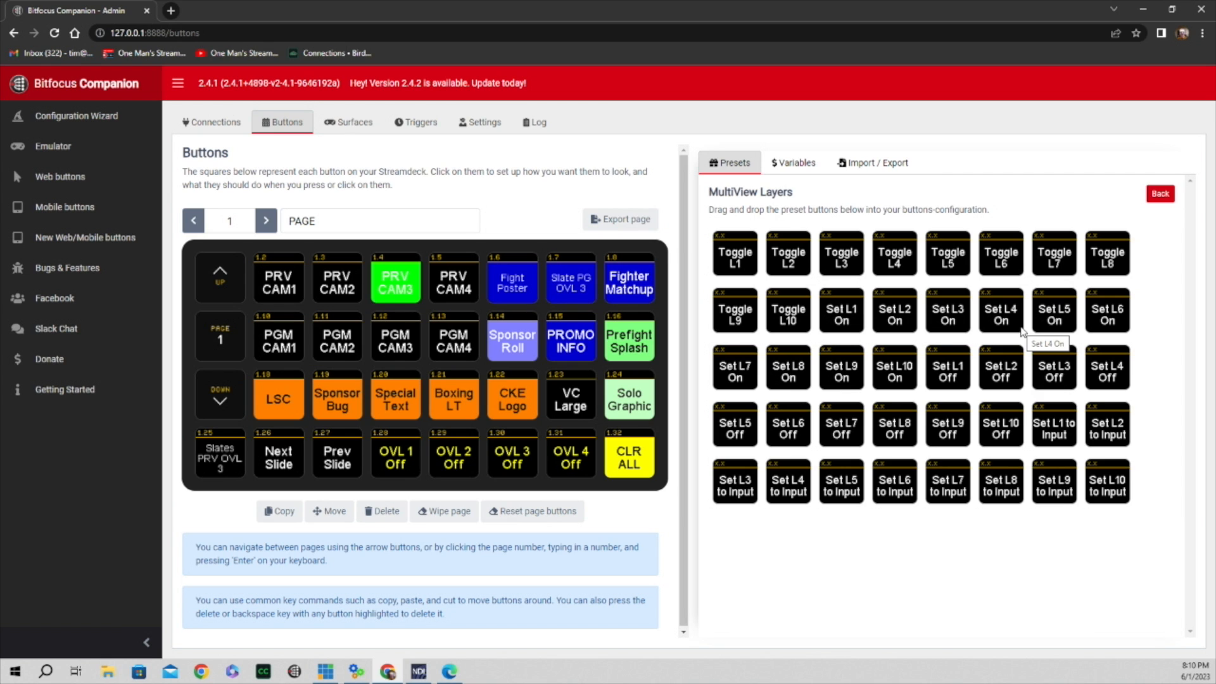
pyautogui.click(1169, 195)
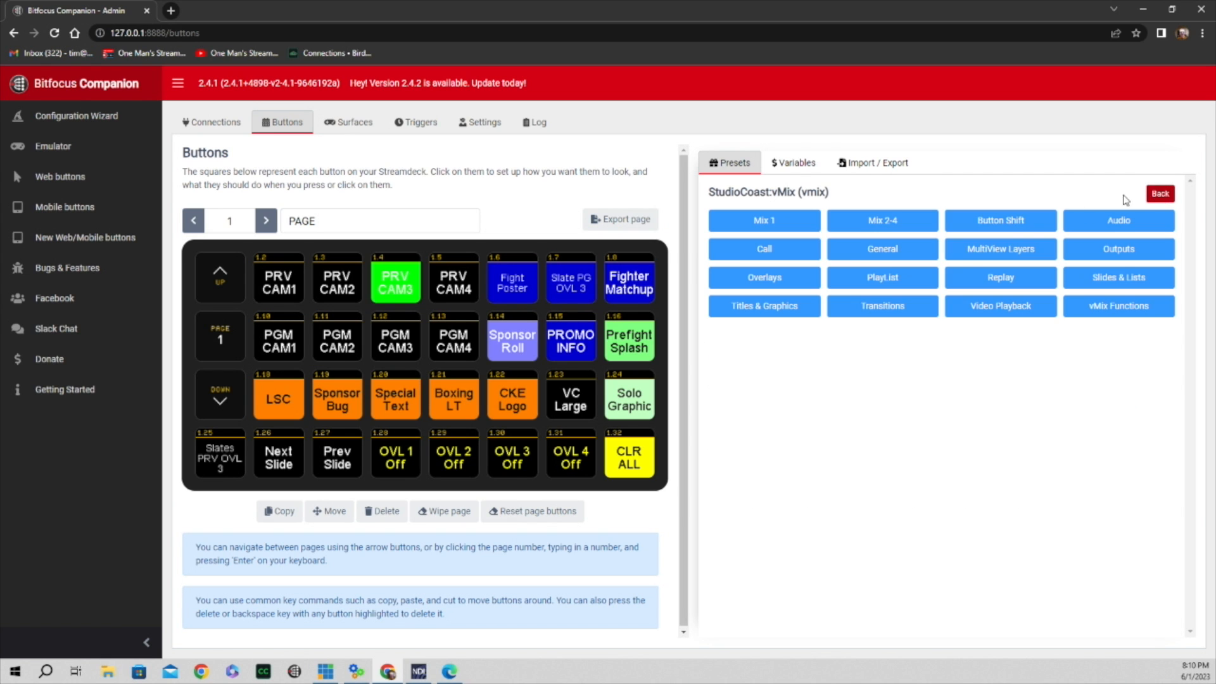
pyautogui.click(1133, 251)
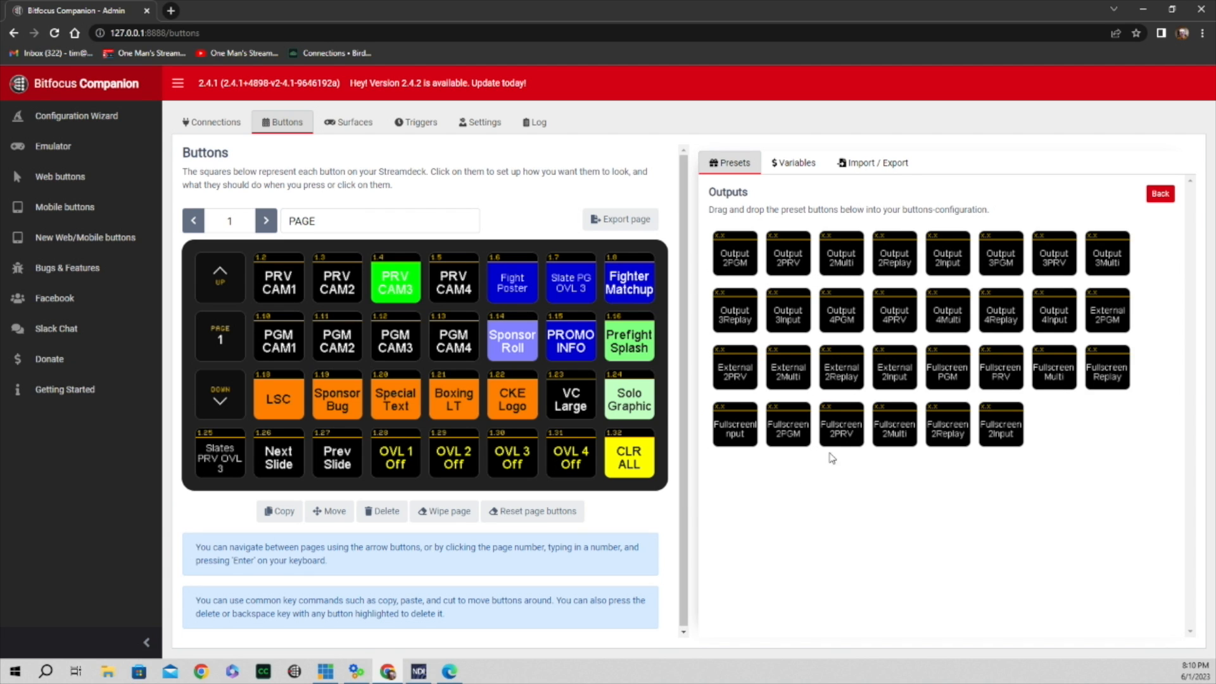
pyautogui.click(1158, 196)
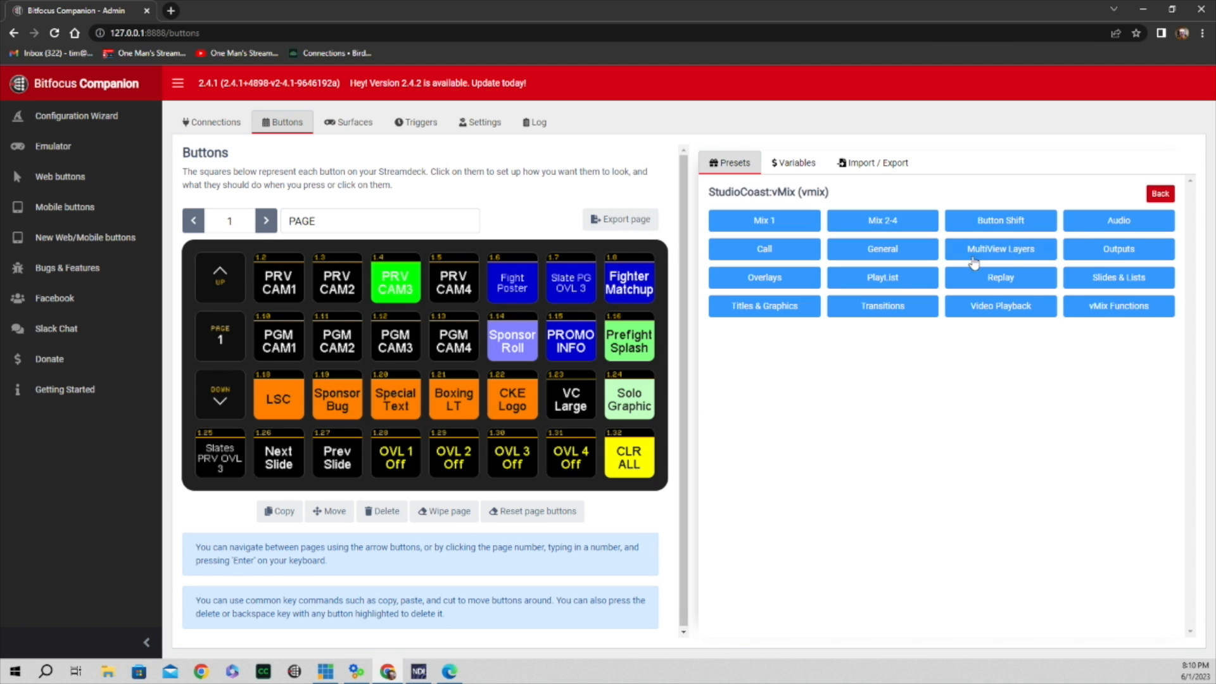
pyautogui.click(779, 286)
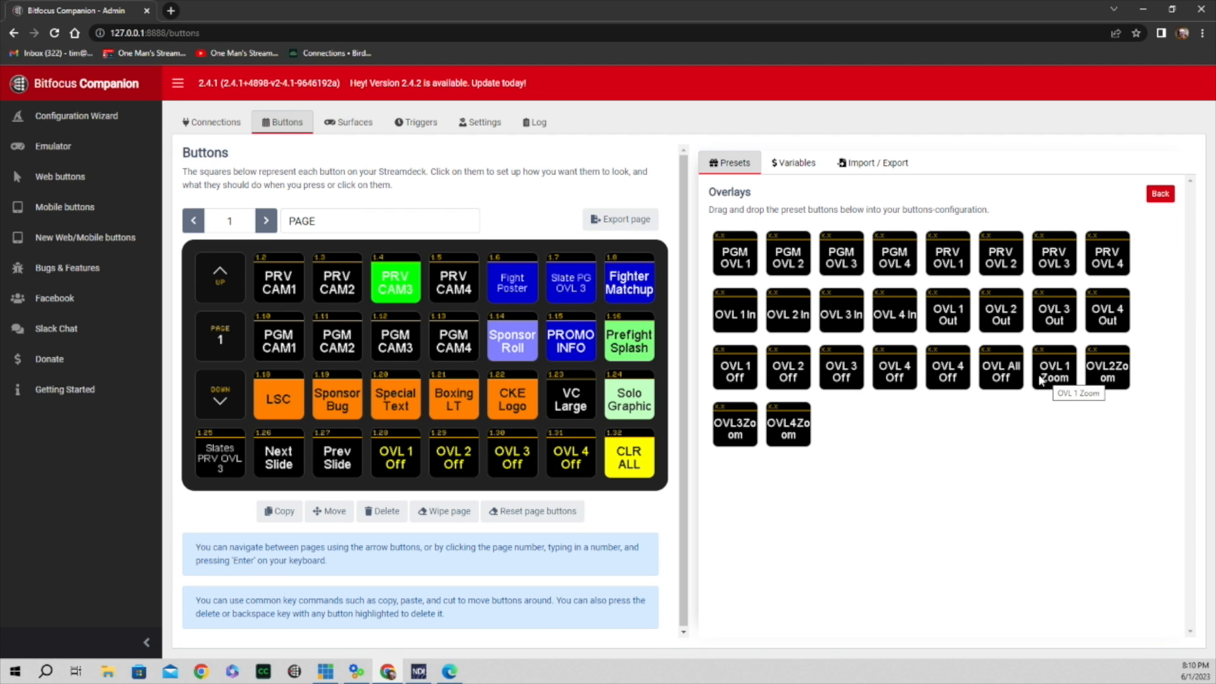
pyautogui.click(1159, 195)
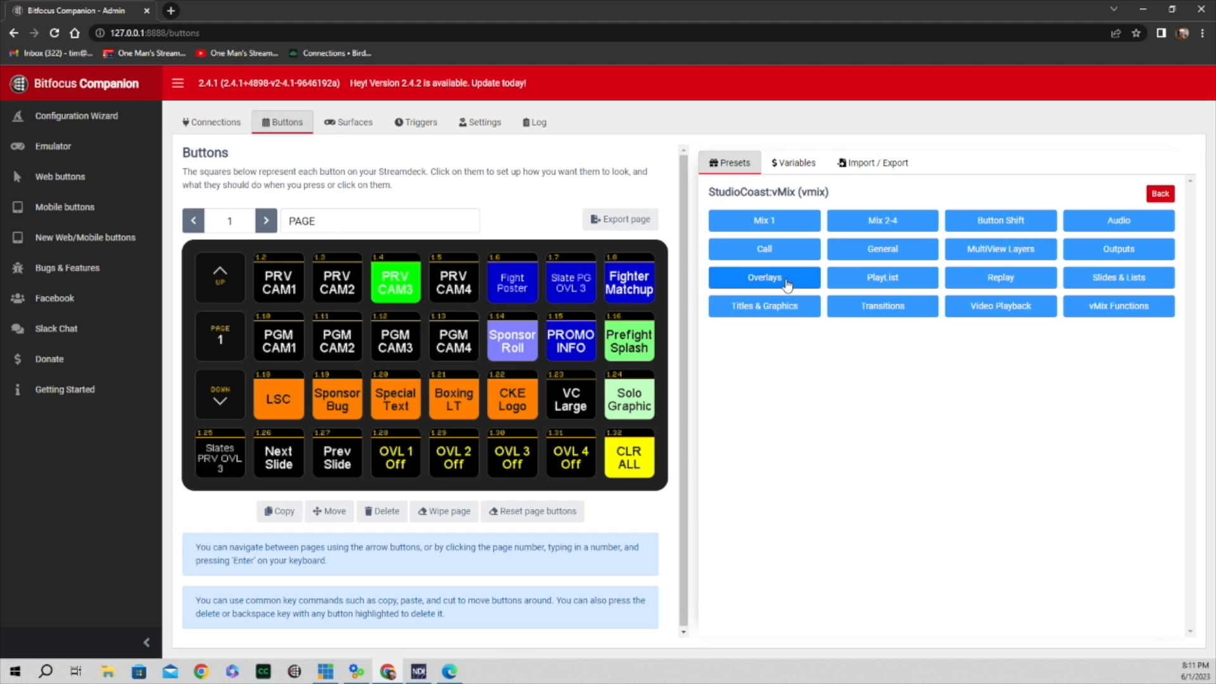
# Step: Examine the PlayList and Replay preset buttons for vMix
pyautogui.click(906, 282)
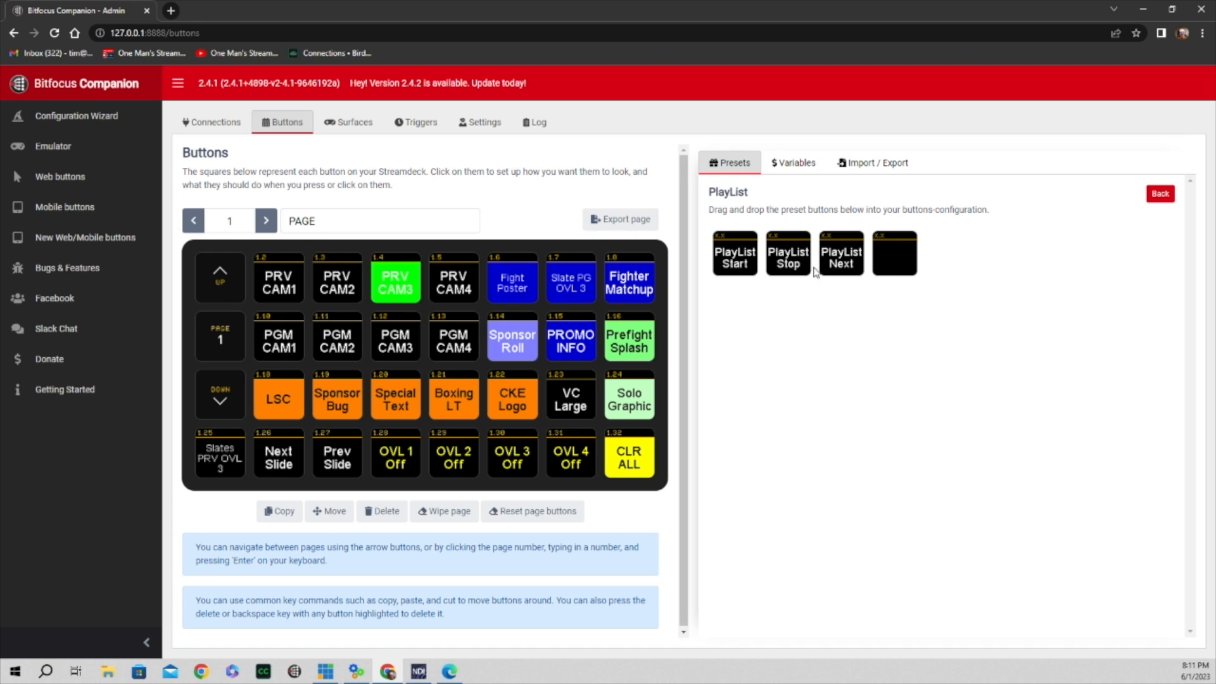
pyautogui.click(1161, 195)
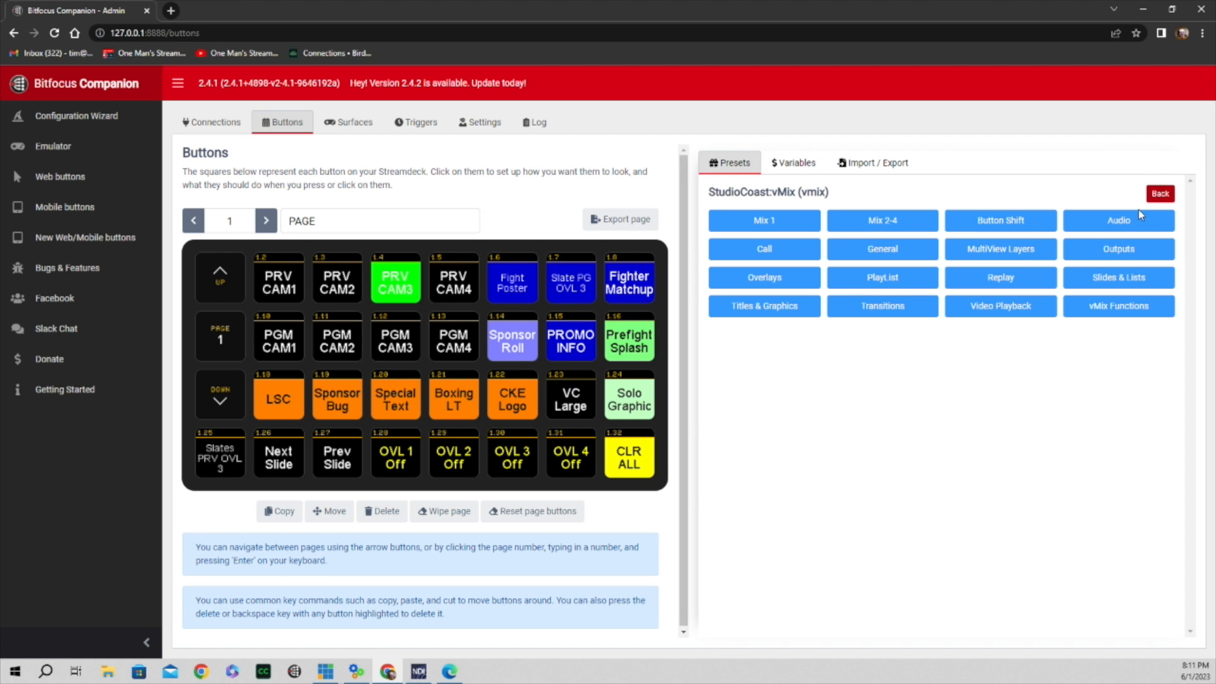
pyautogui.click(1016, 283)
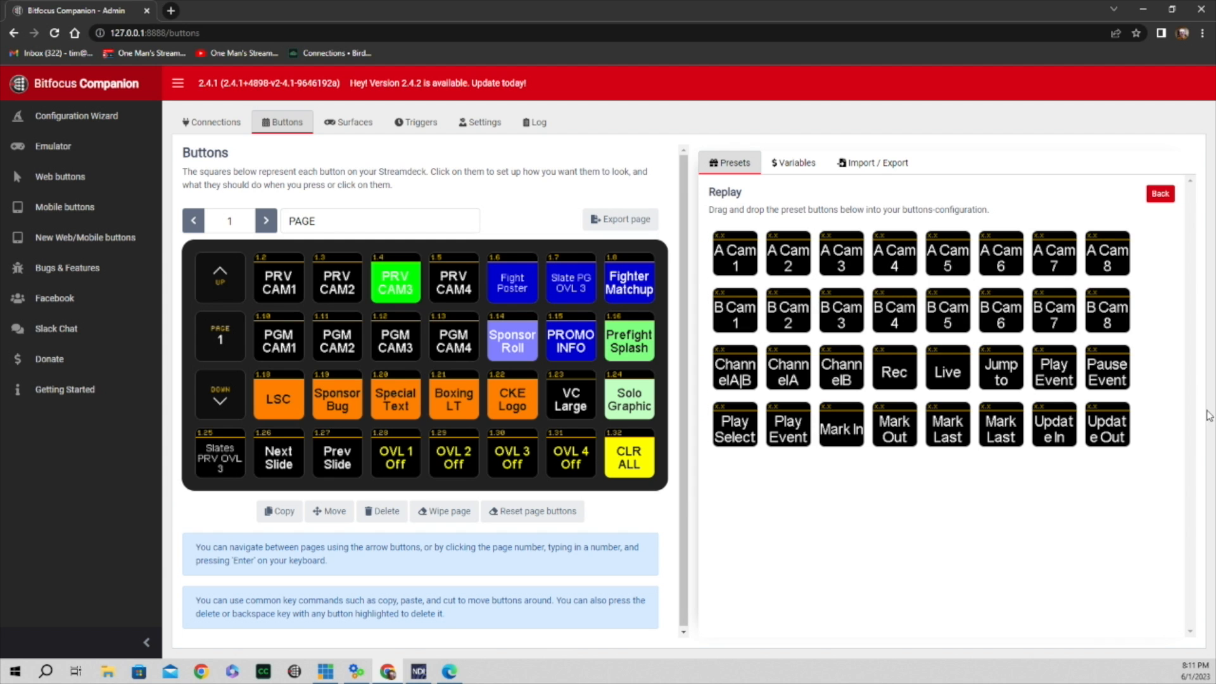
pyautogui.click(1161, 196)
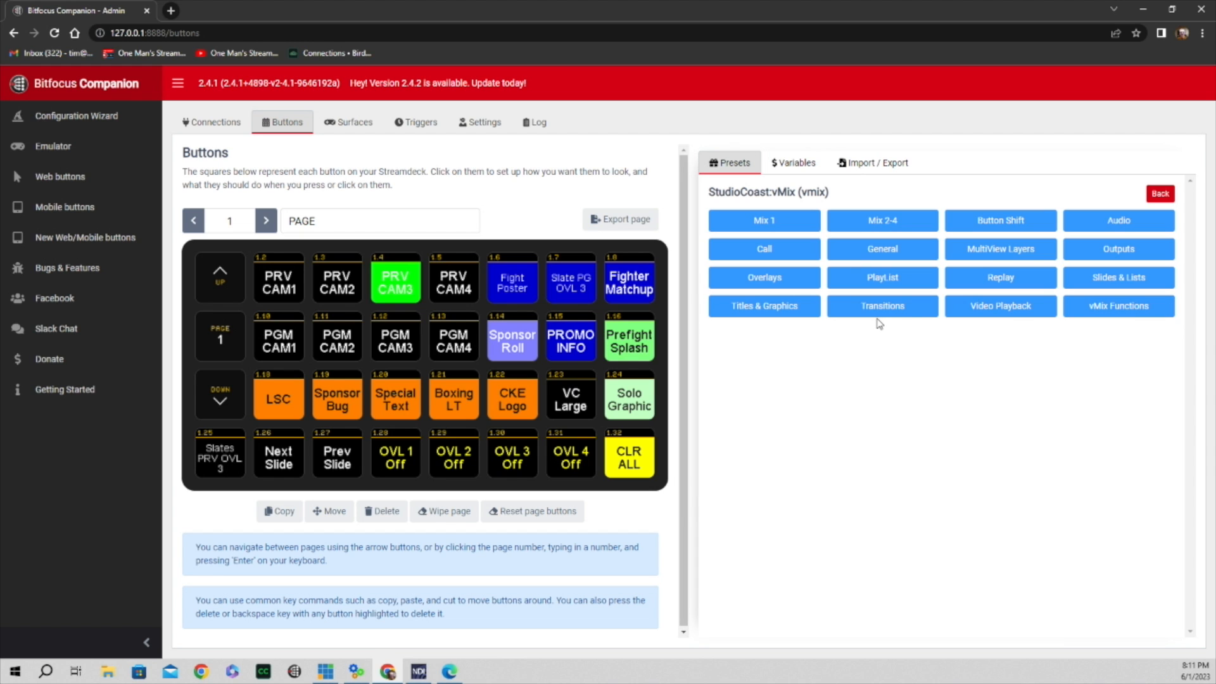
# Step: Examine the Titles & Graphics, Transitions, Video Playback and vMix Functions preset buttons, and return to the list of connection presets
pyautogui.click(779, 310)
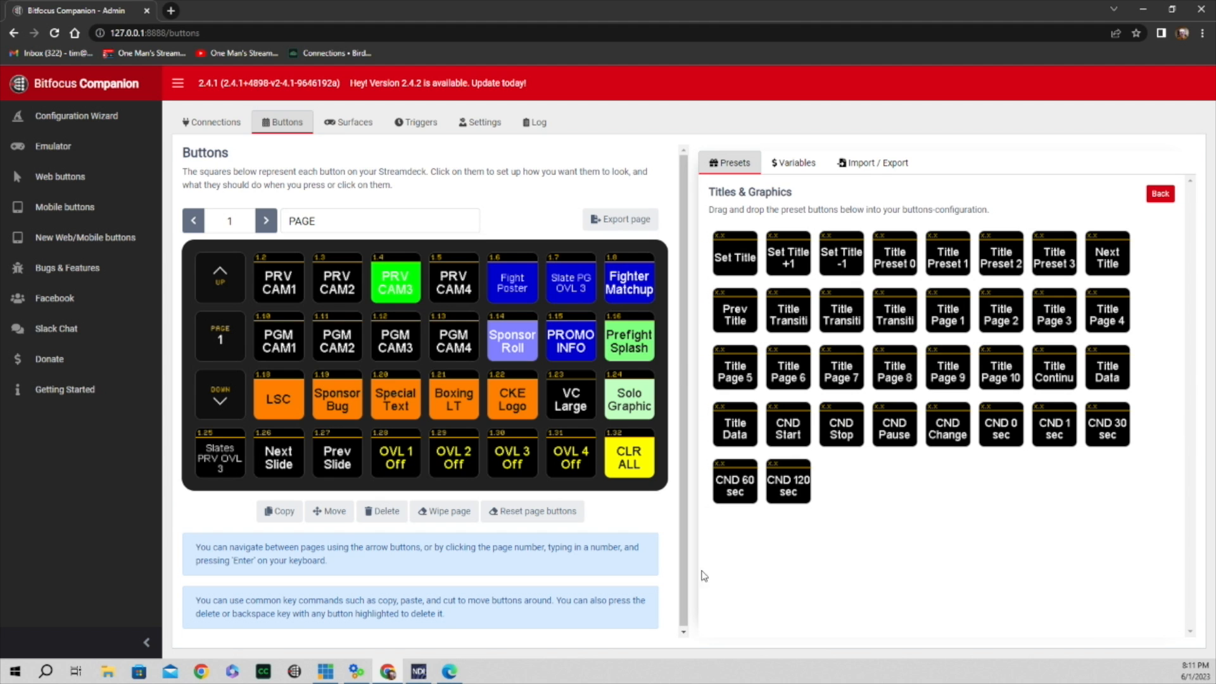
pyautogui.click(1161, 194)
pyautogui.click(897, 314)
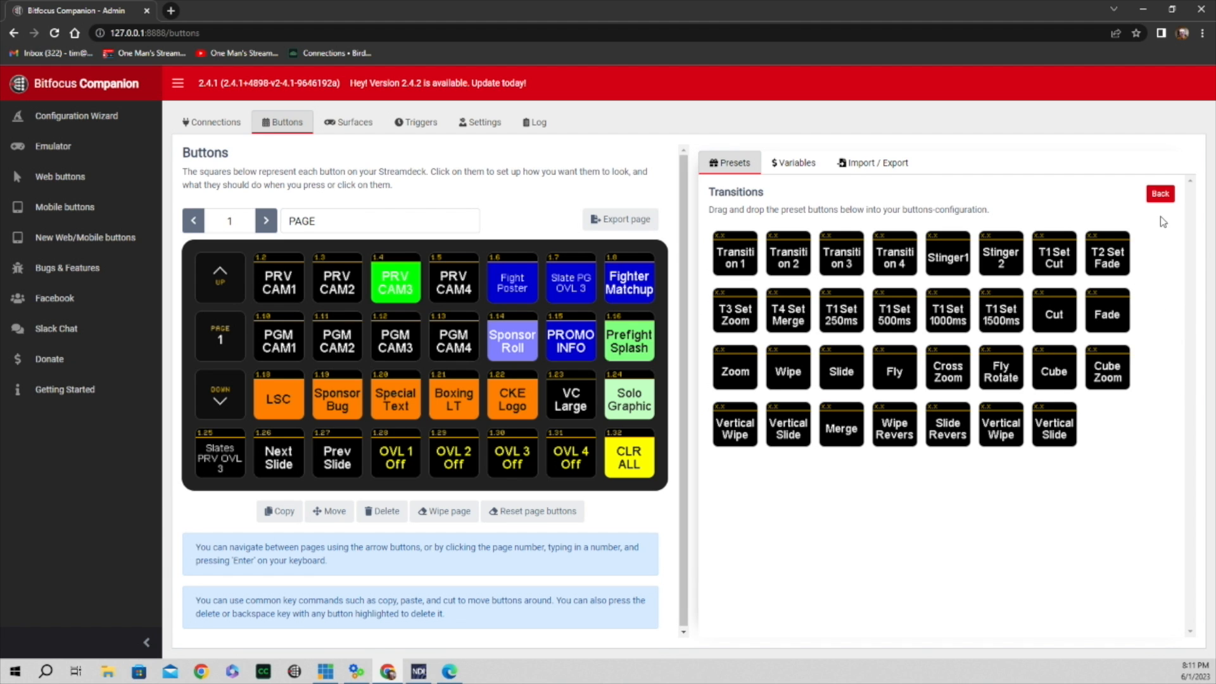
pyautogui.click(1161, 194)
pyautogui.click(1001, 307)
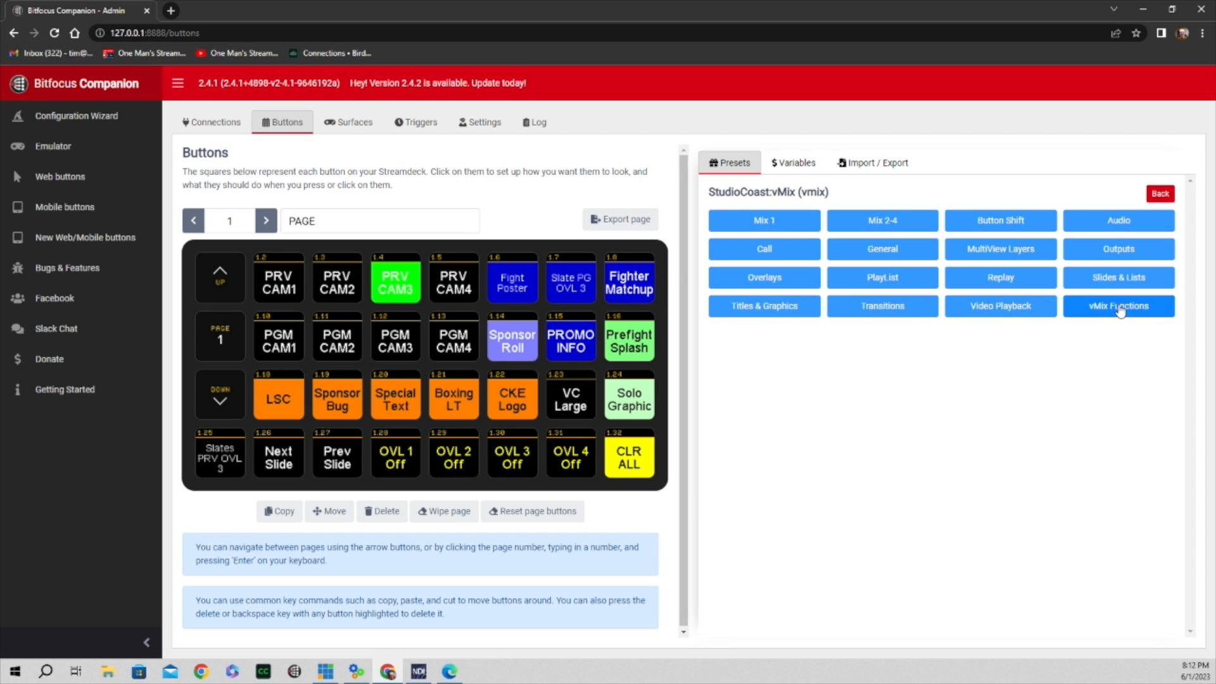
pyautogui.click(1120, 309)
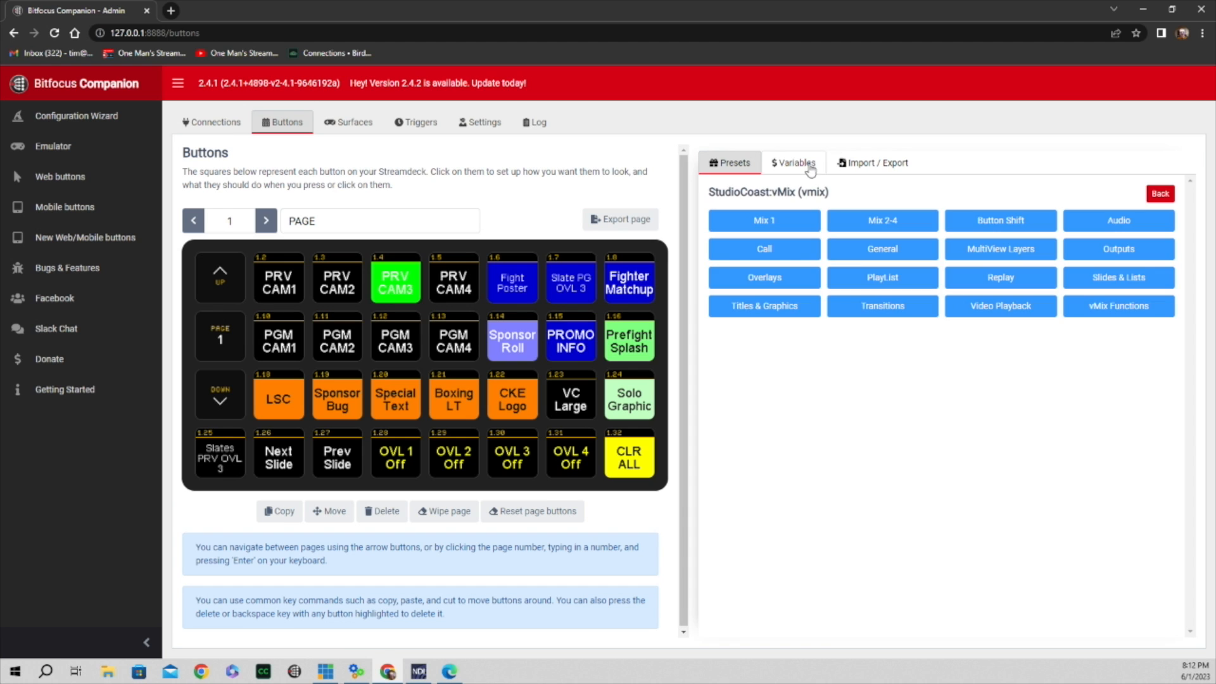
pyautogui.click(1168, 201)
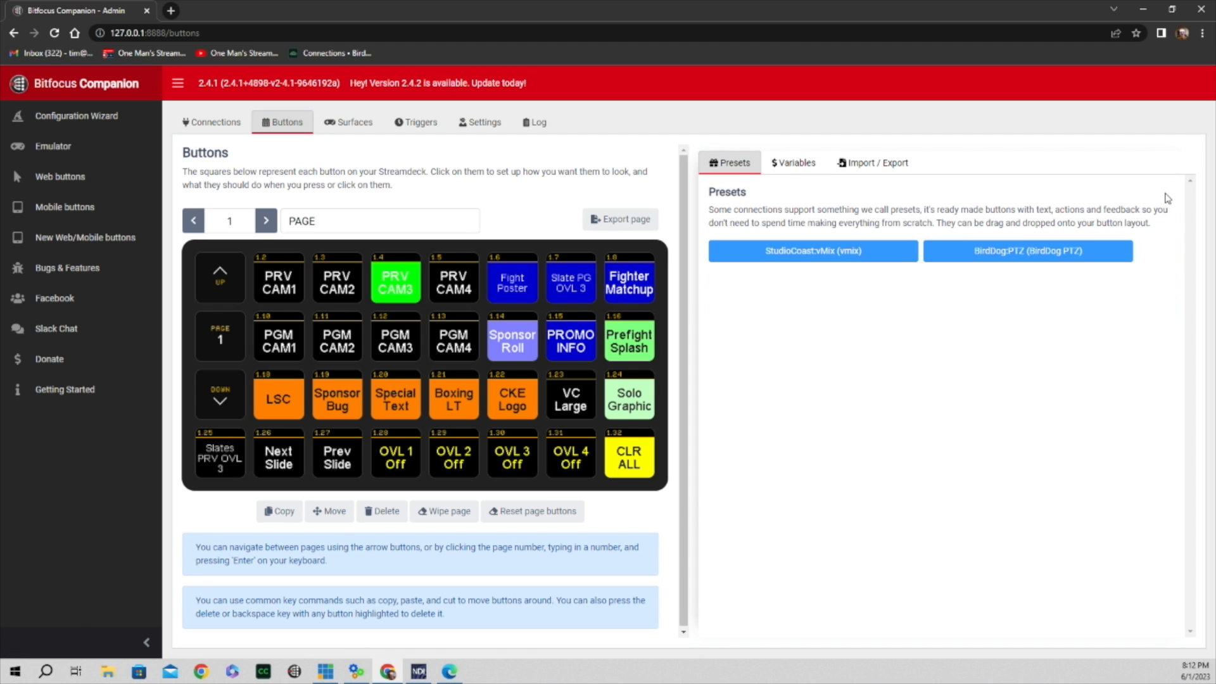
# Step: Open the BirdDog PTZ presets and examine the Advanced Setup and Analog Audio preset buttons
pyautogui.click(1004, 253)
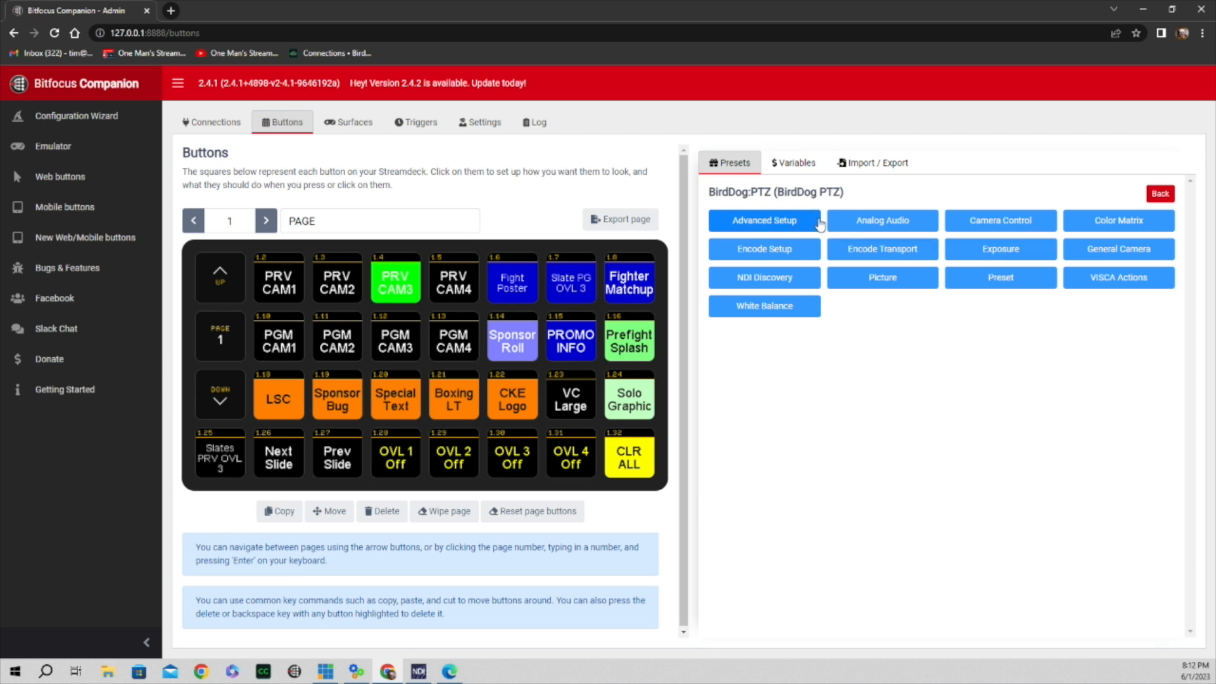
pyautogui.click(793, 221)
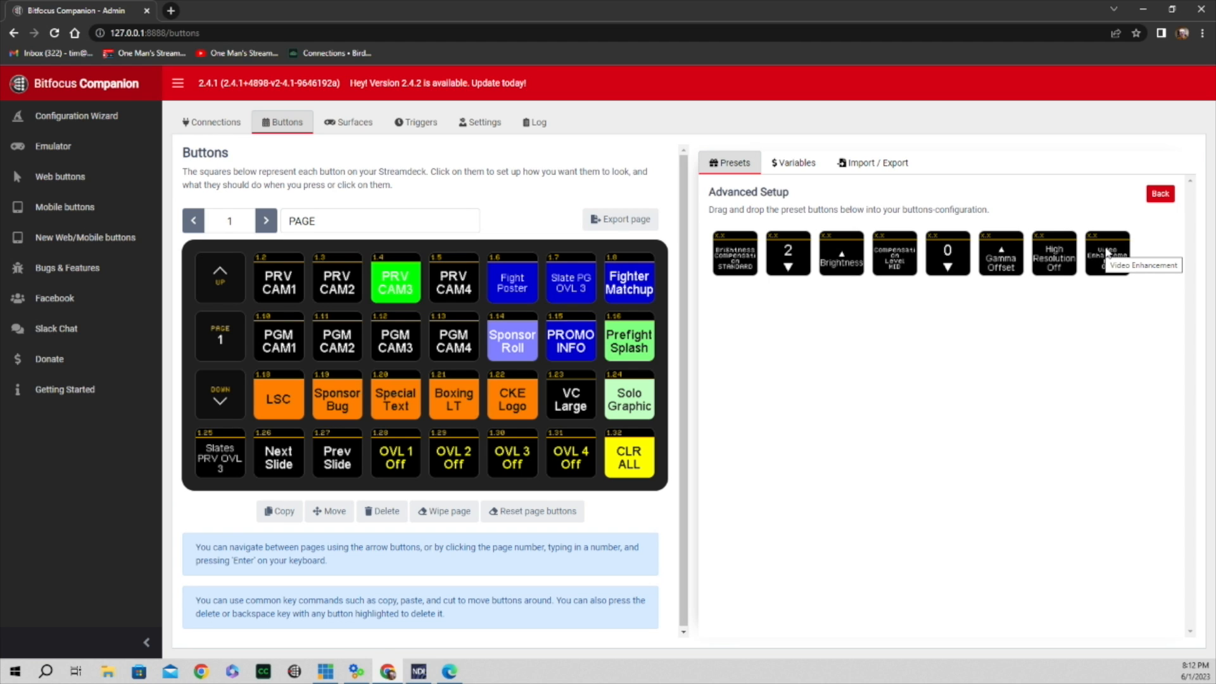
pyautogui.click(1166, 199)
pyautogui.click(882, 219)
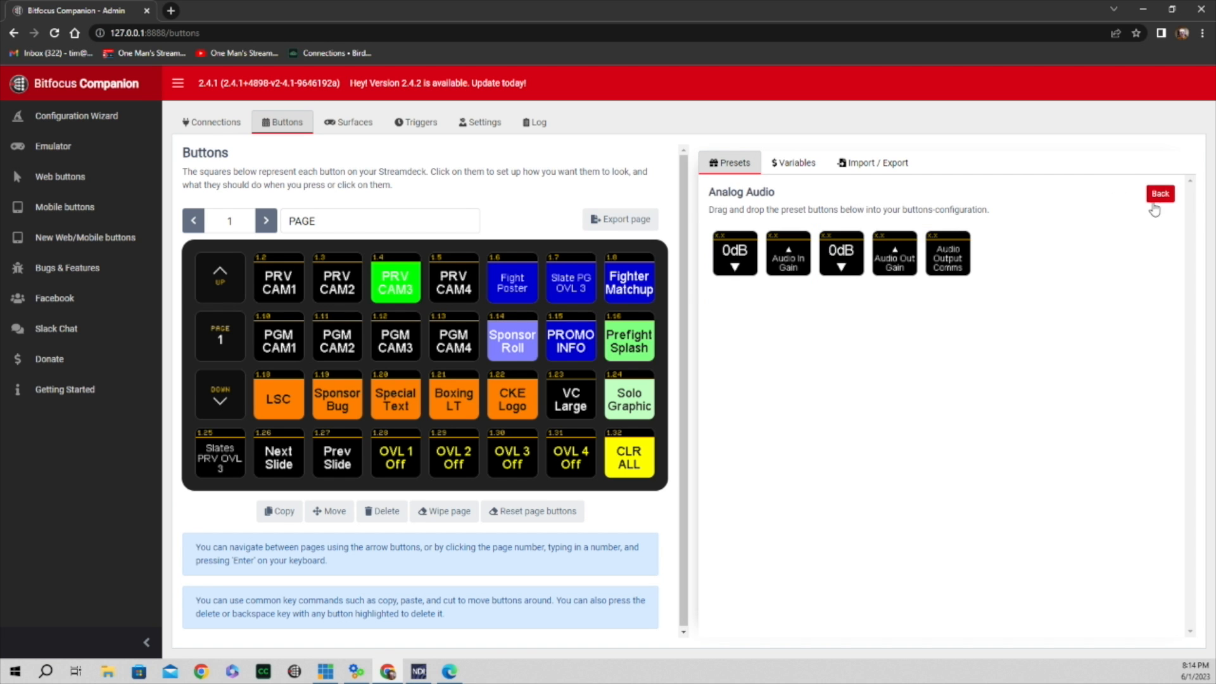
pyautogui.click(1160, 195)
# Step: Add the Camera Control left-arrow and right-arrow presets to buttons 4.7 and 4.8 on page 4
pyautogui.click(1004, 221)
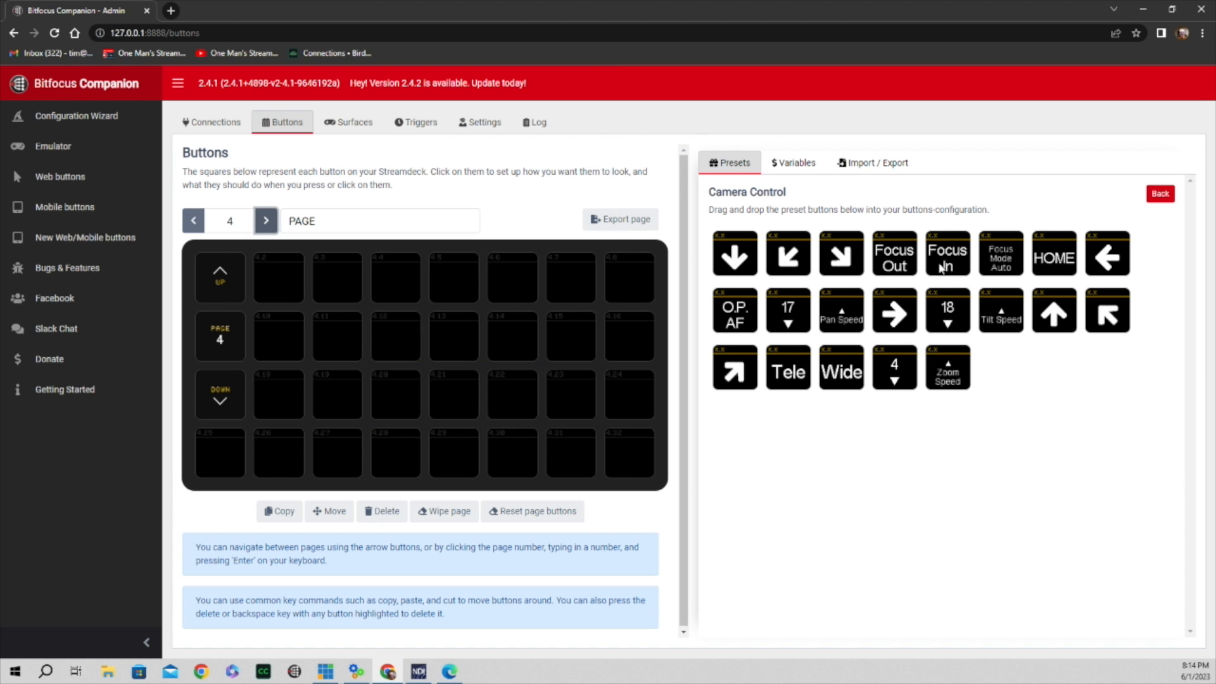
pyautogui.moveTo(1107, 260); pyautogui.dragTo(570, 291)
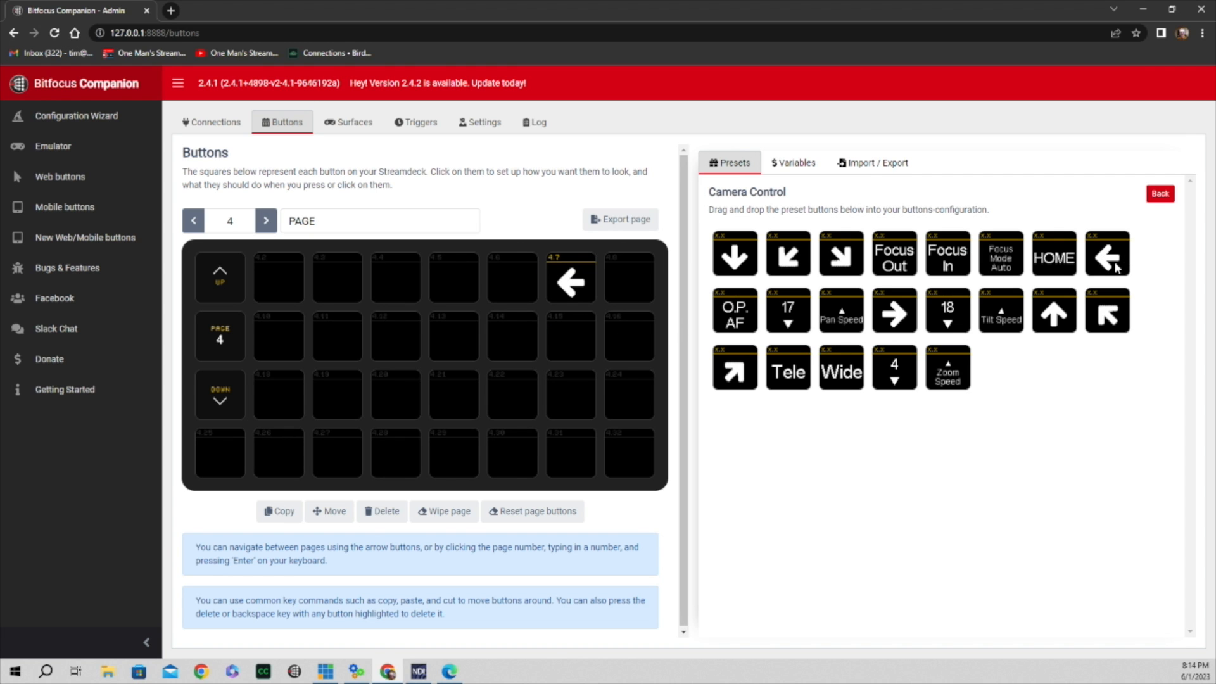
pyautogui.moveTo(909, 320); pyautogui.dragTo(656, 290)
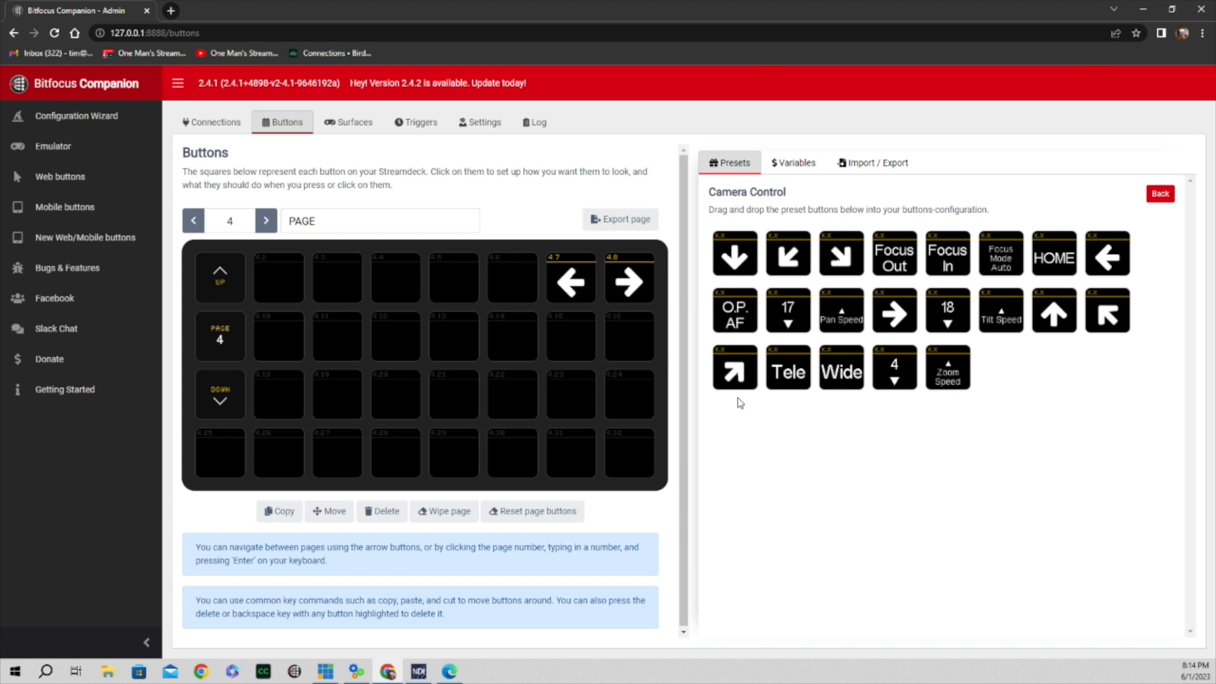
# Step: Inspect the appearance, press actions and release actions configured for the left-arrow button 4.7
pyautogui.click(565, 290)
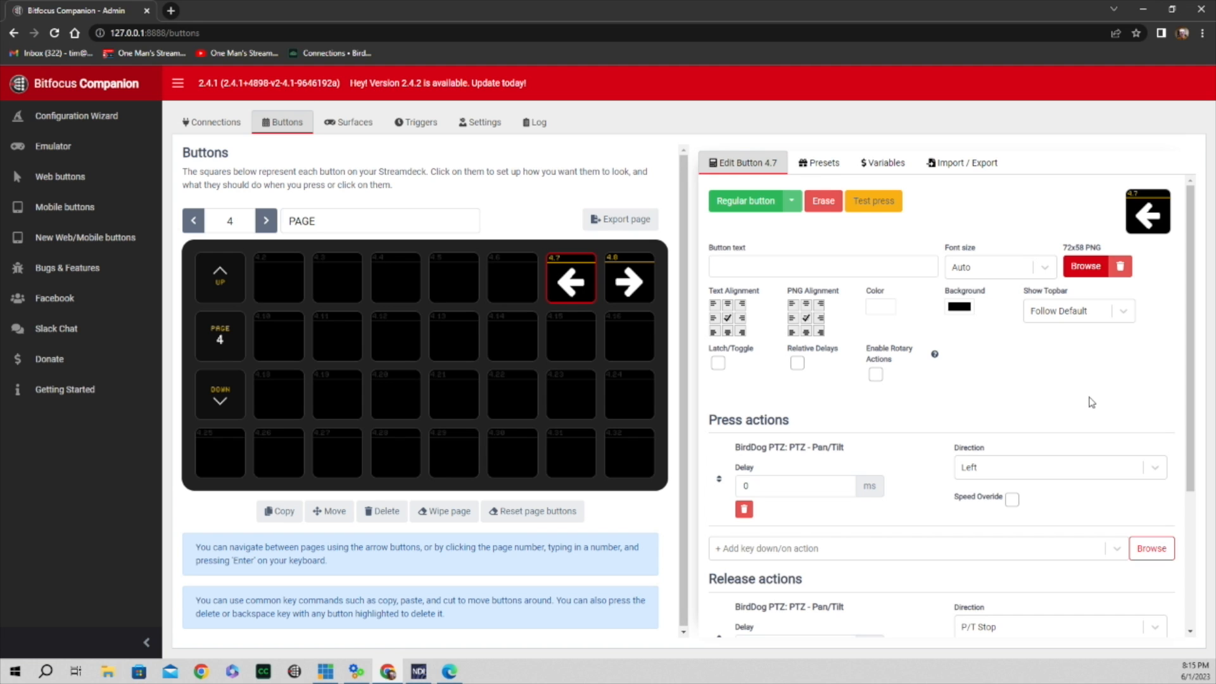
pyautogui.scroll(-3, 1090, 401)
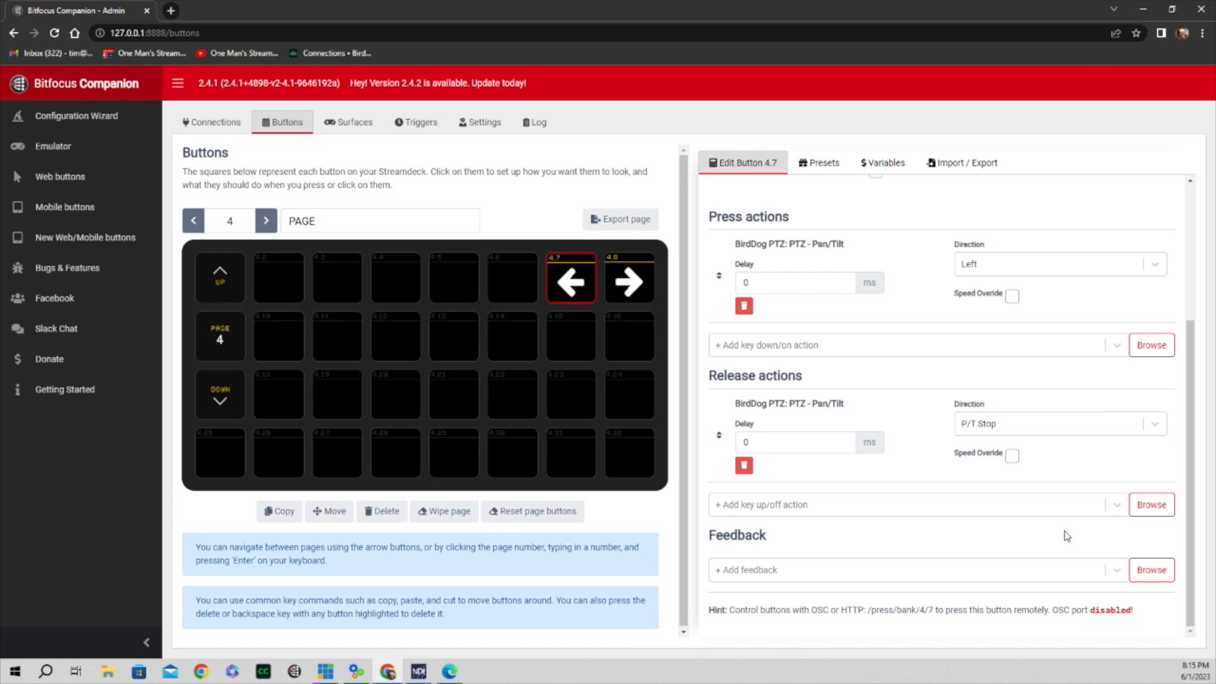
pyautogui.scroll(3, 1068, 537)
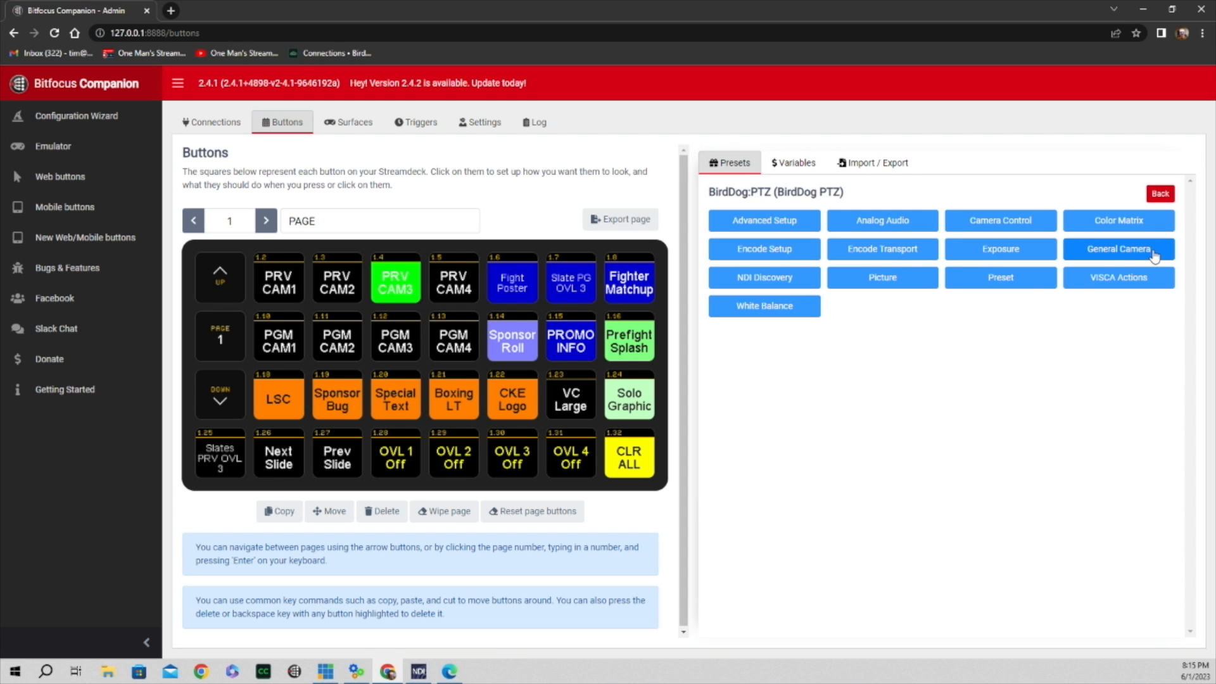
# Step: Examine the White Balance and Picture preset buttons of the BirdDog PTZ connection
pyautogui.click(795, 309)
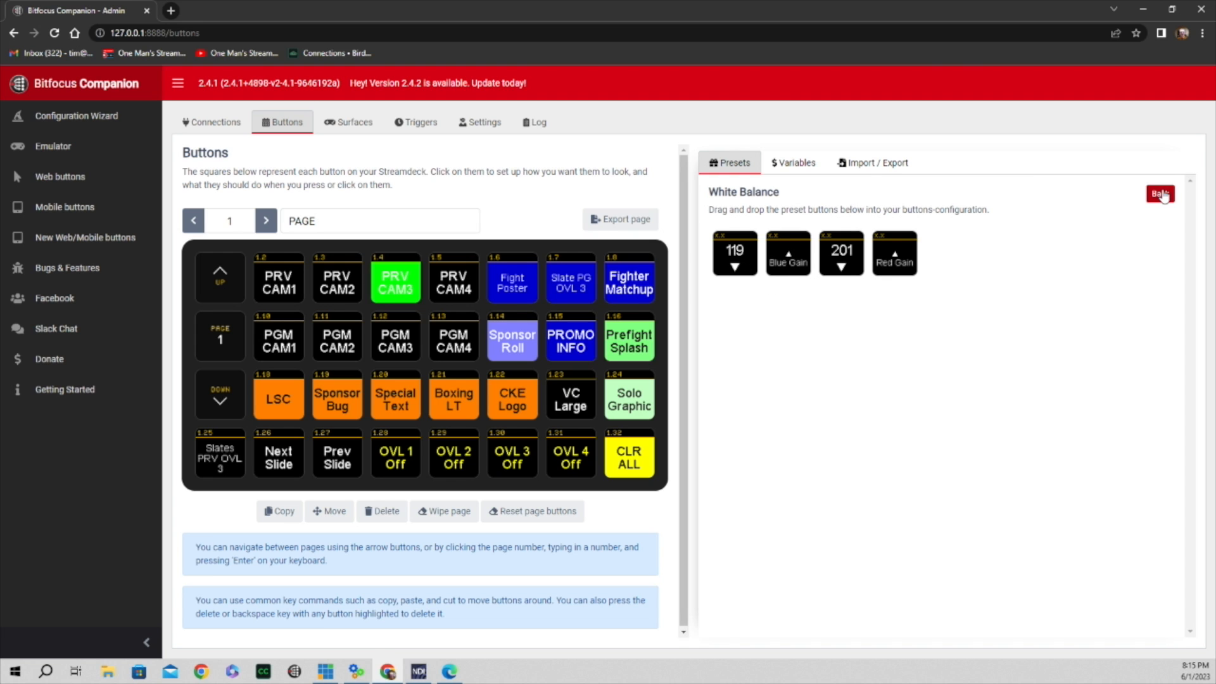
pyautogui.click(1163, 194)
pyautogui.click(894, 277)
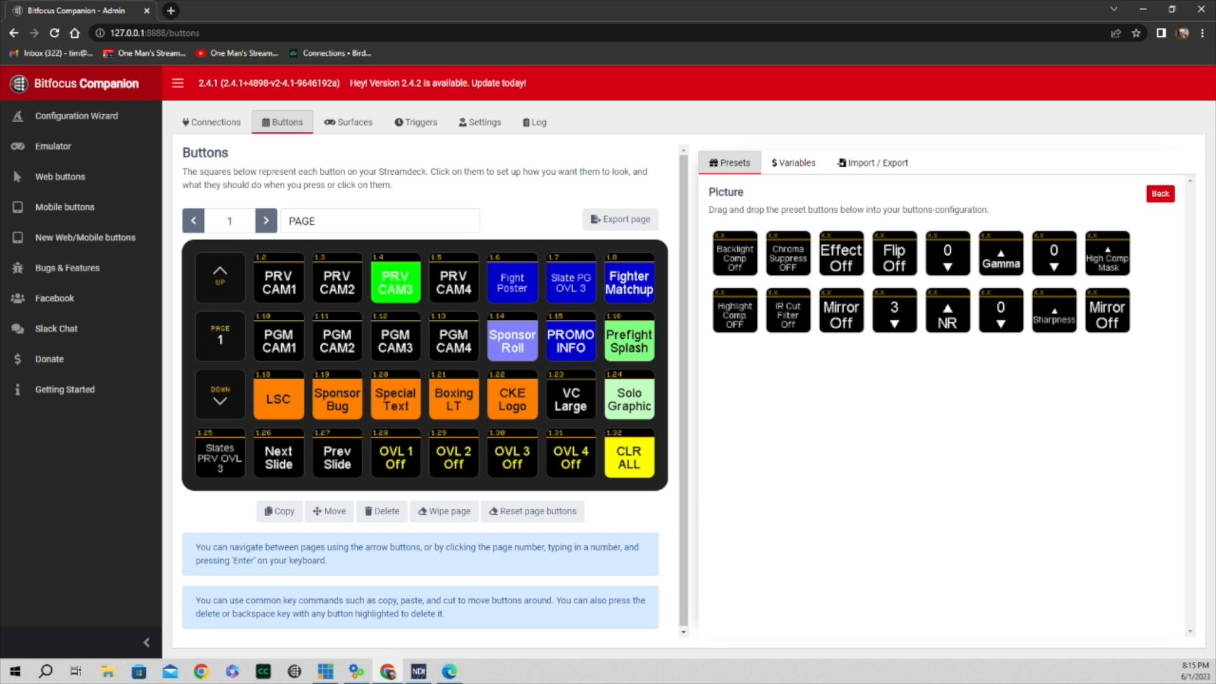
pyautogui.click(1160, 194)
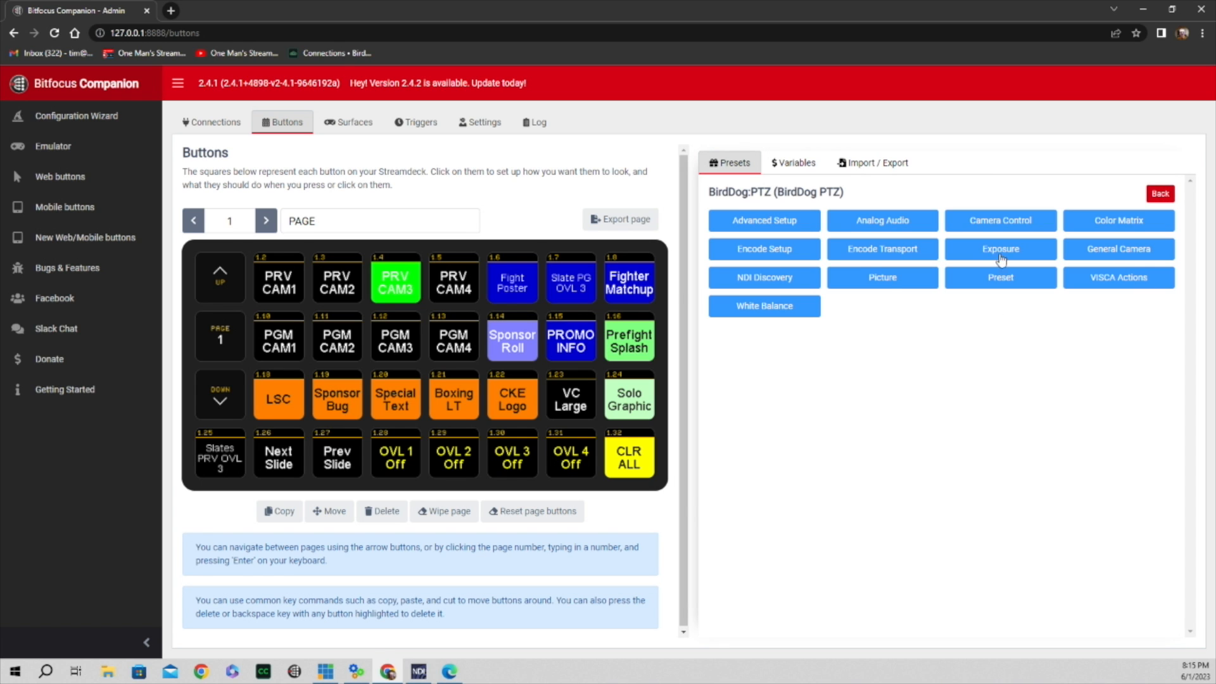
# Step: Examine the BirdDog PTZ camera save and recall presets, and view the camera buttons laid out on pages 2 and 3
pyautogui.click(1015, 283)
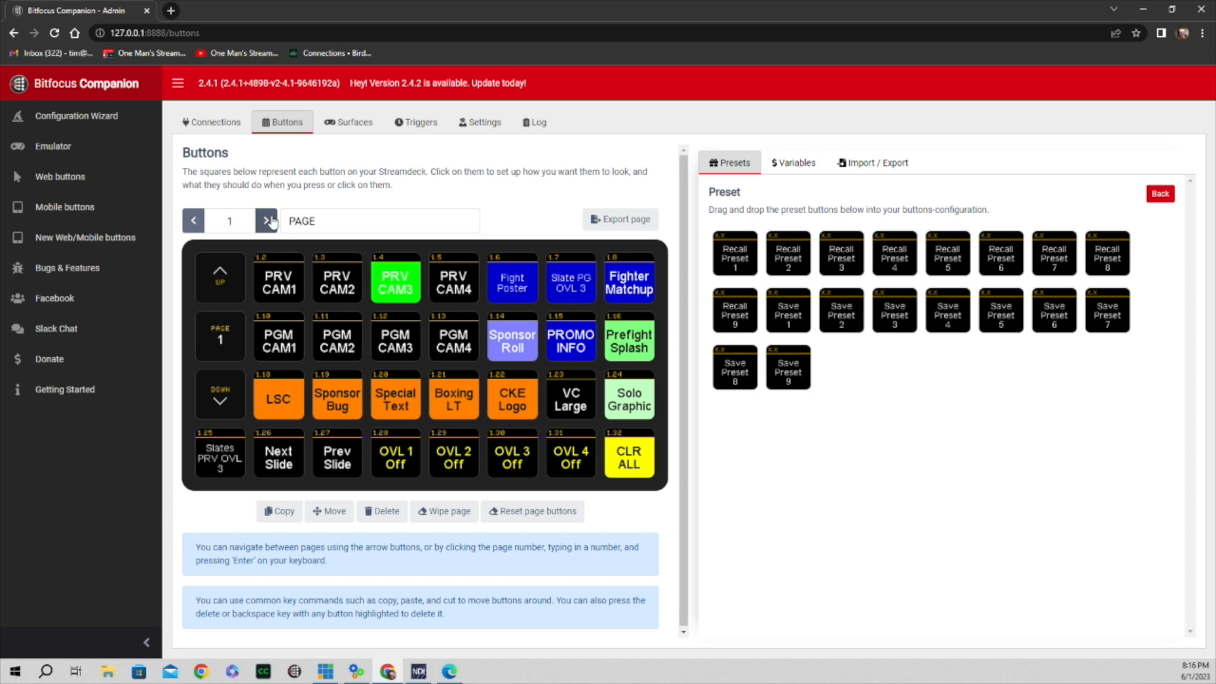
pyautogui.click(266, 223)
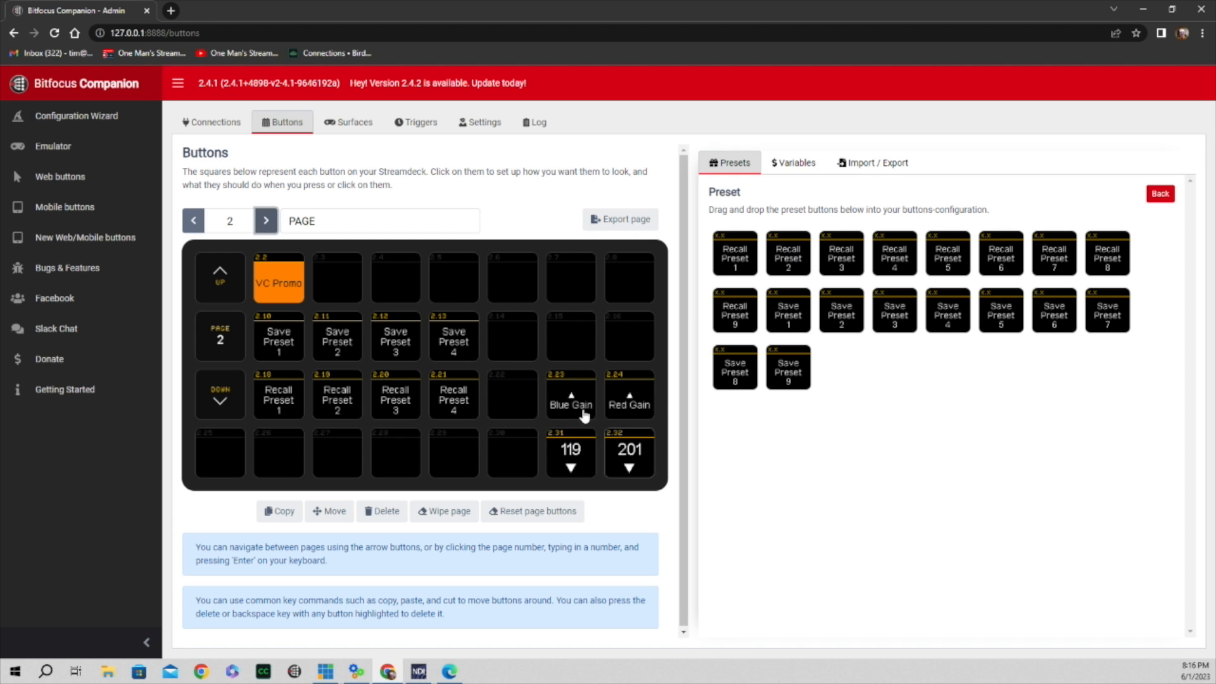
pyautogui.click(266, 223)
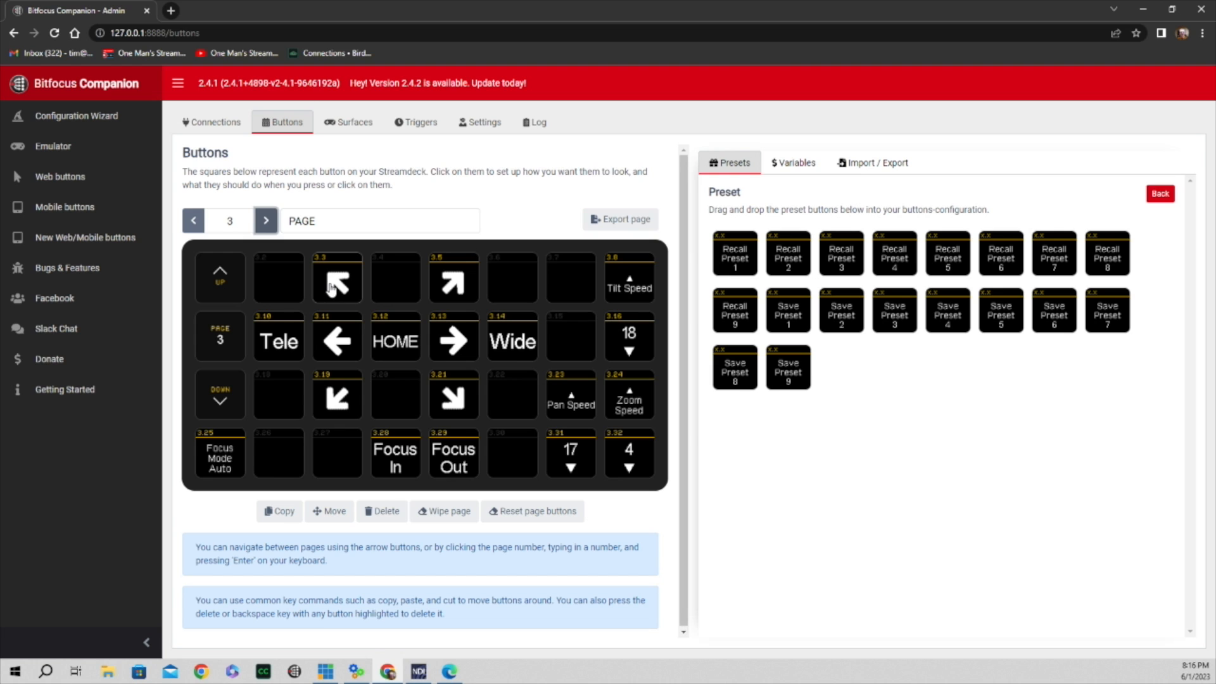
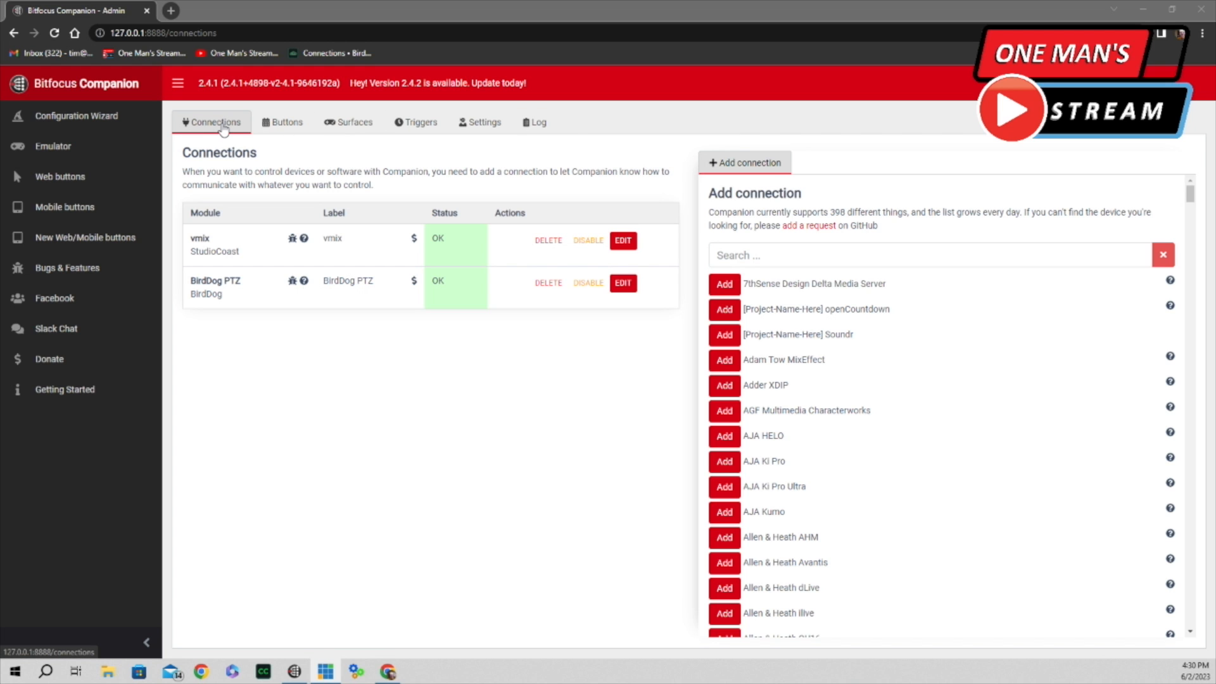
# Step: Review the button layout on page 1, the connected surfaces, and the triggers and schedules
pyautogui.click(289, 127)
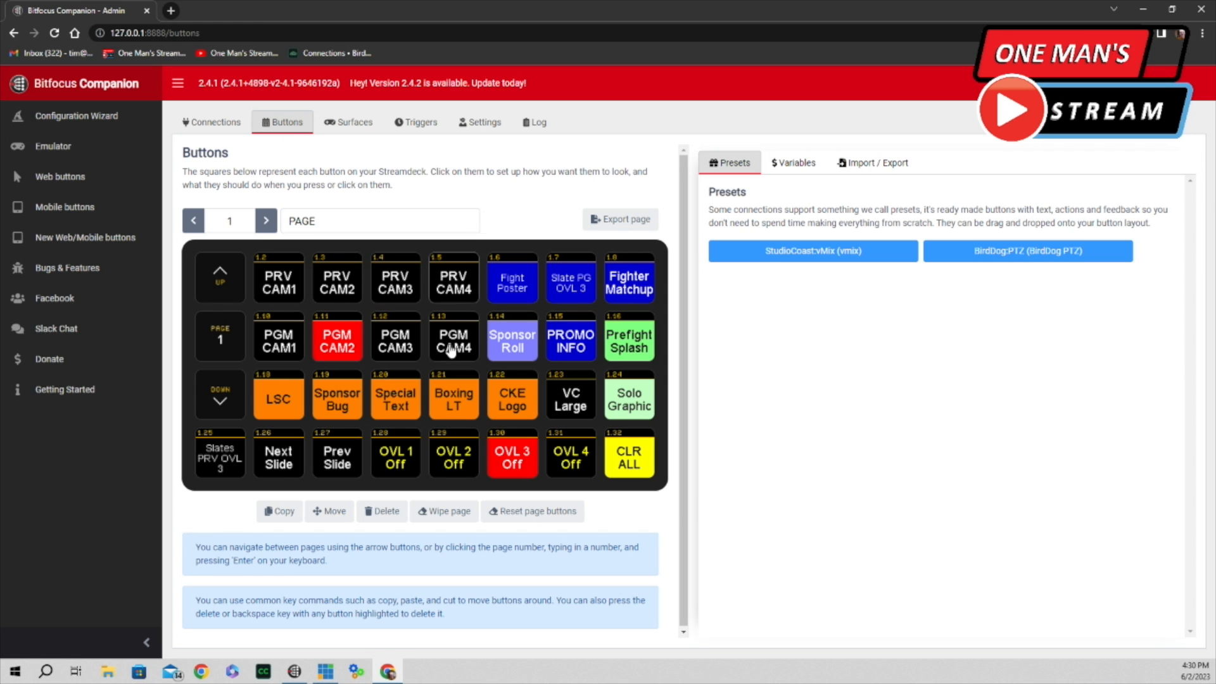
pyautogui.click(366, 128)
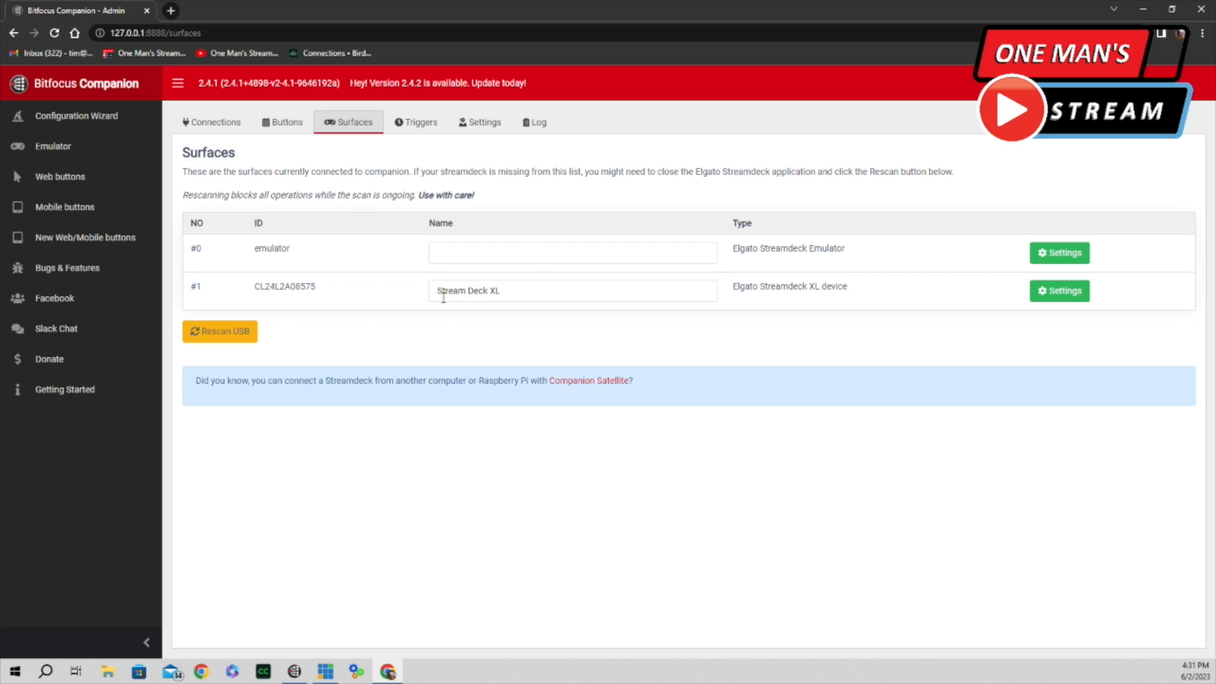
pyautogui.click(422, 123)
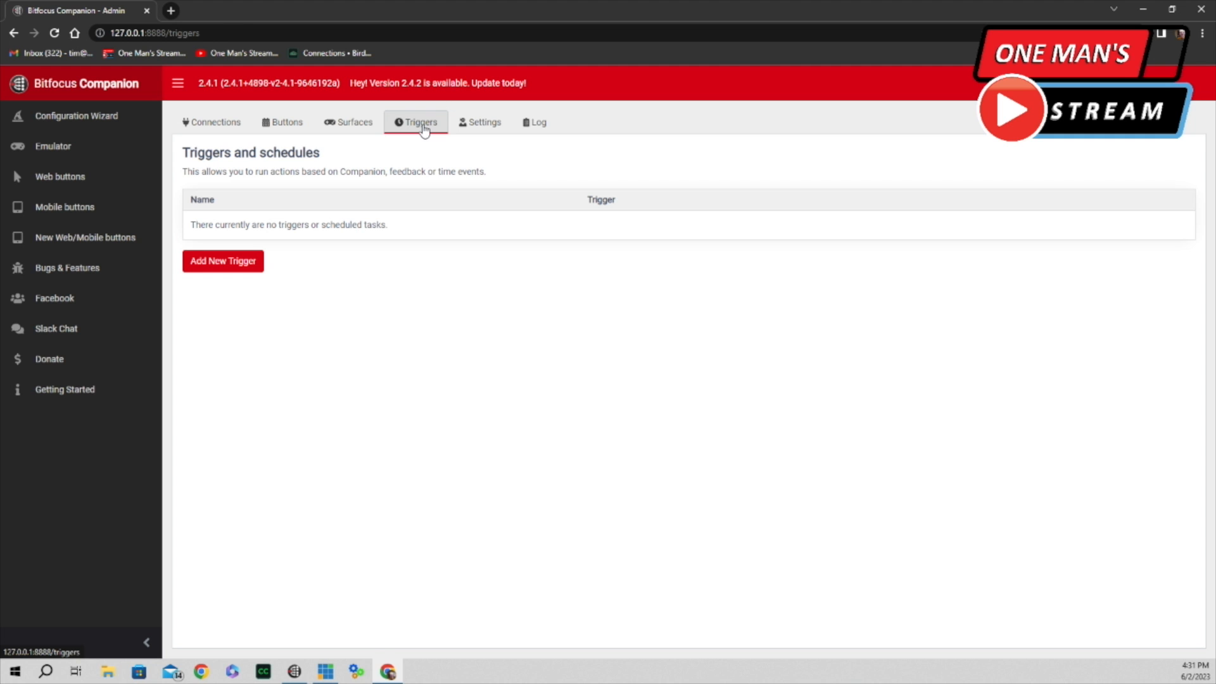
# Step: Look through the Companion settings, from Buttons and Surfaces down to HTTPS and Experiments, and view the log
pyautogui.click(497, 127)
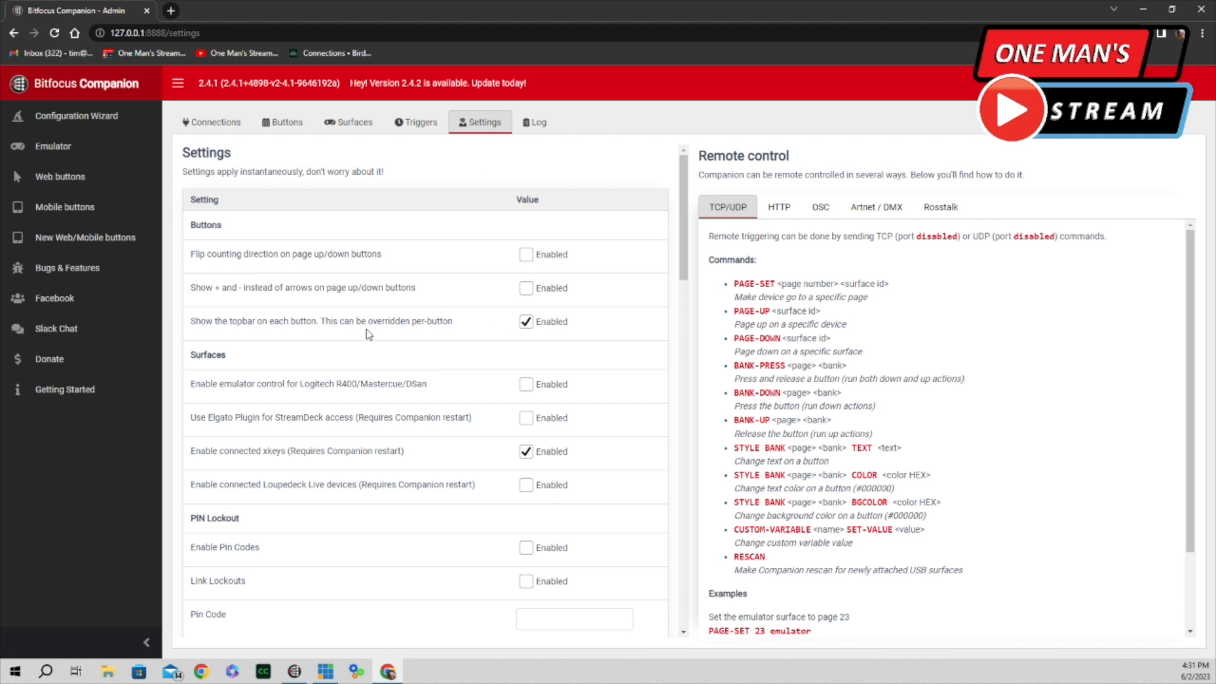
pyautogui.scroll(-6, 496, 322)
pyautogui.scroll(-10, 496, 322)
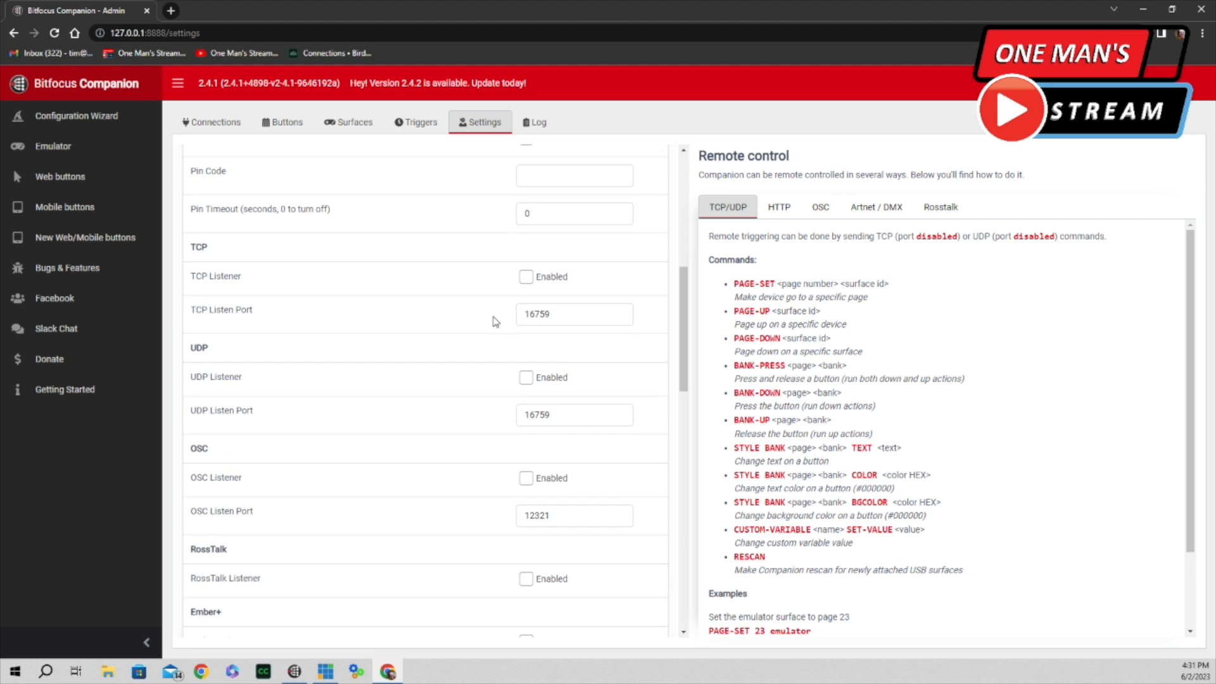
pyautogui.scroll(-6, 496, 322)
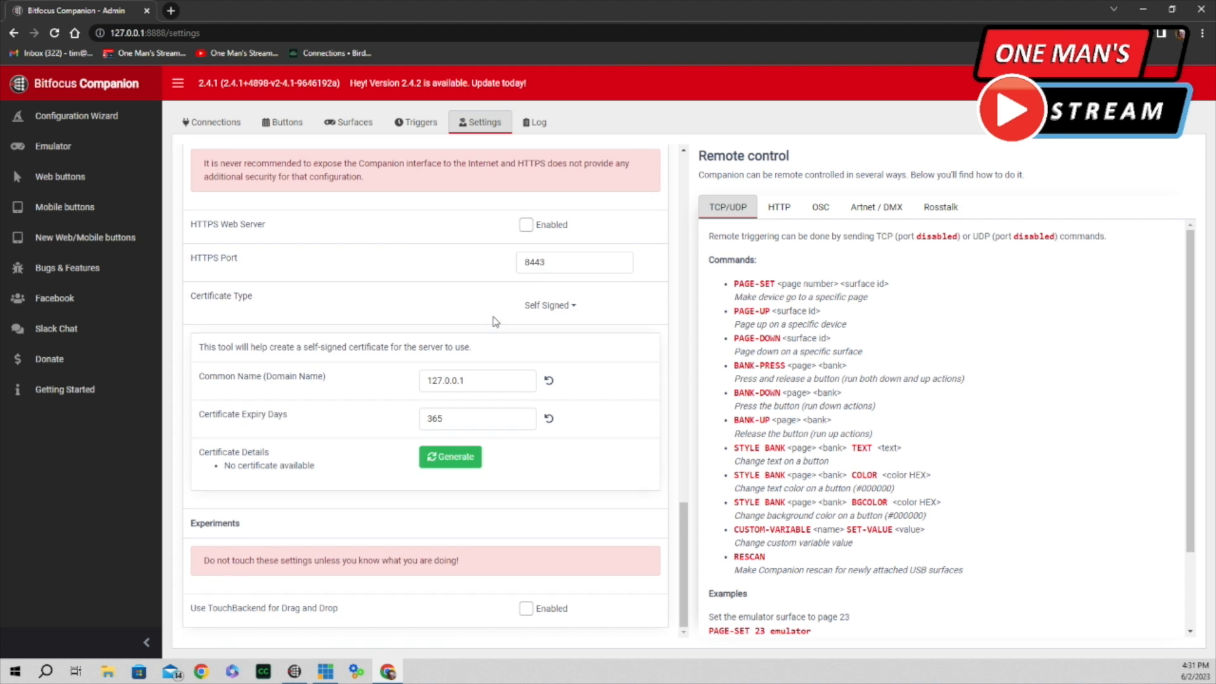
pyautogui.scroll(20, 496, 322)
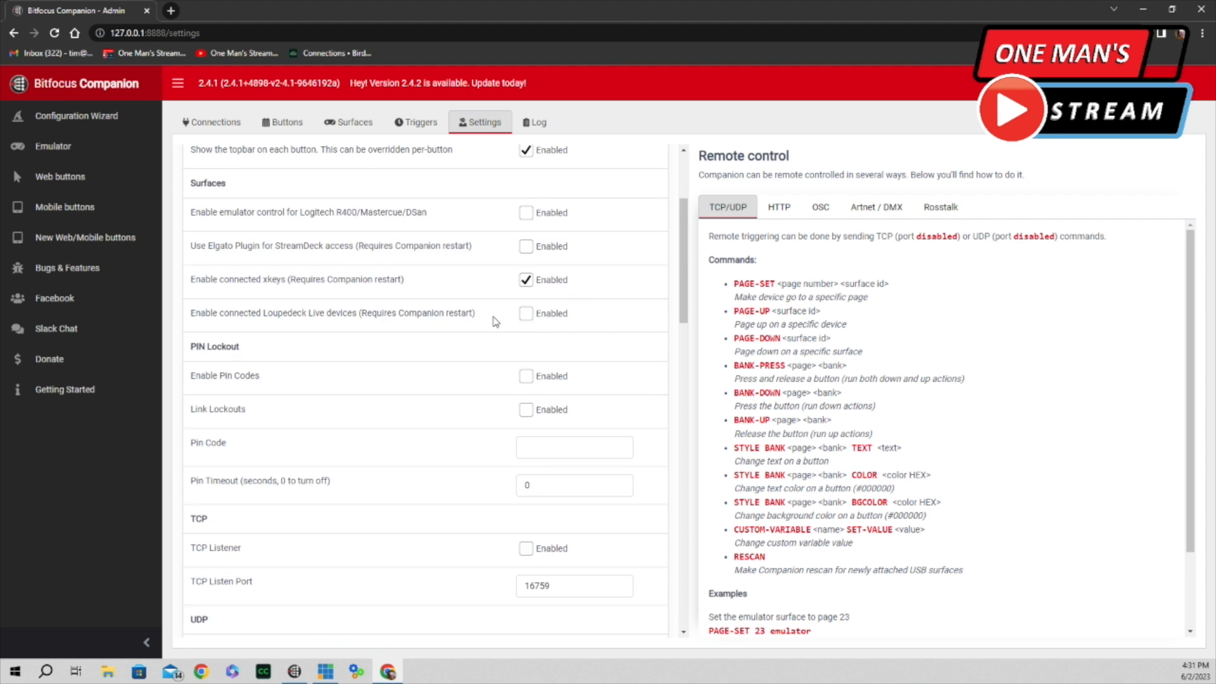
pyautogui.click(540, 123)
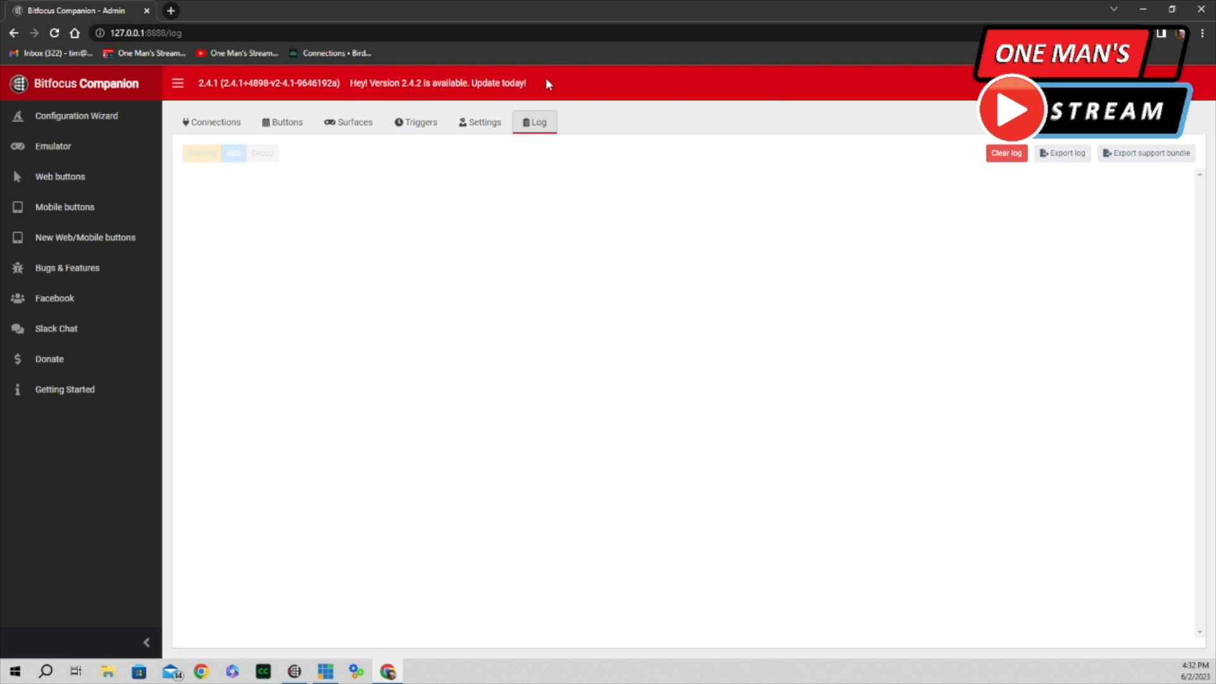
# Step: Return to button page 1 and display the StudioCoast vMix preset categories
pyautogui.click(281, 129)
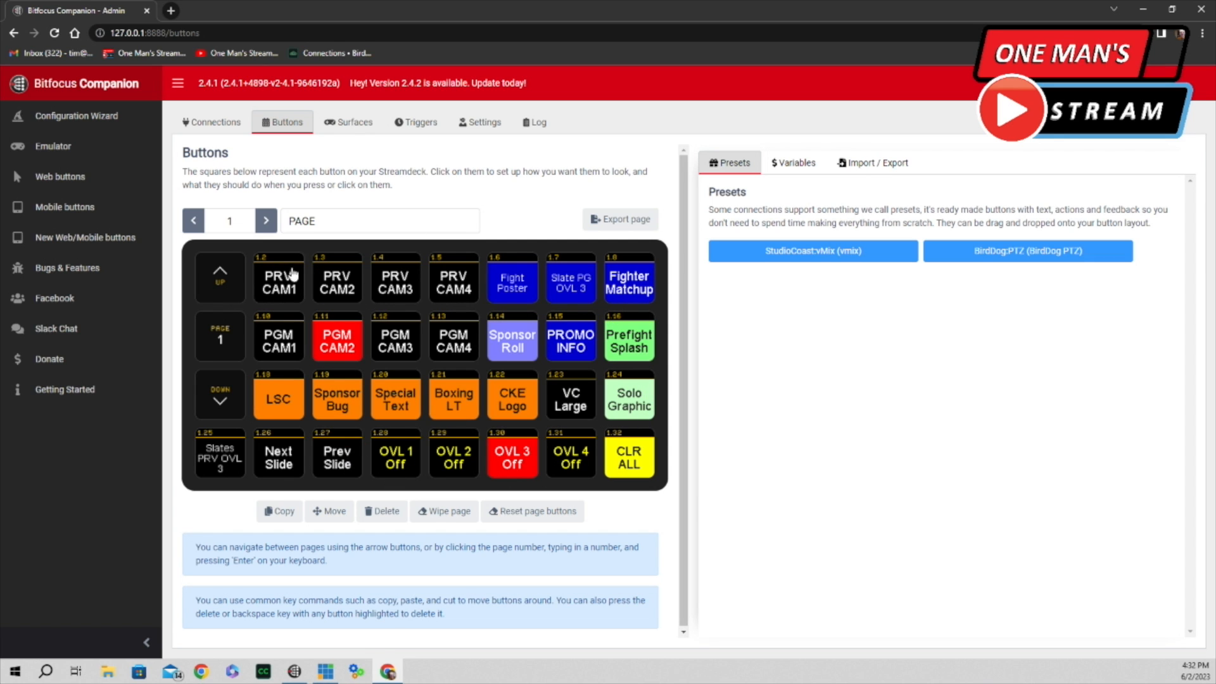
pyautogui.click(842, 253)
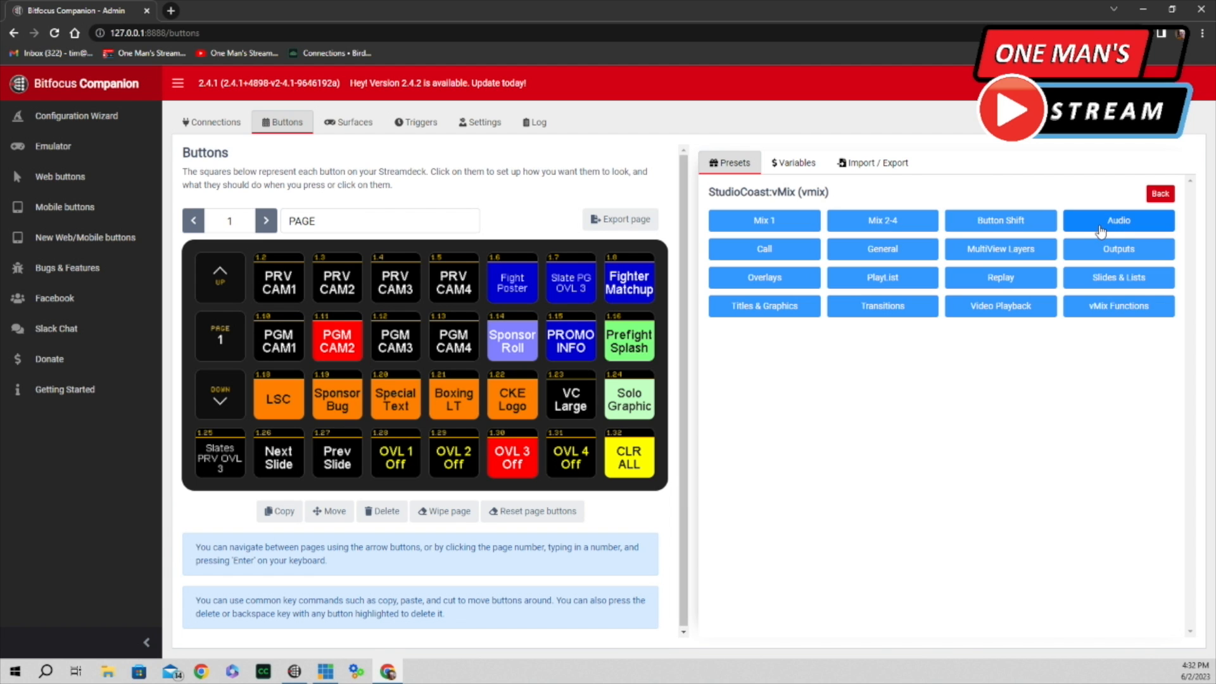
# Step: Examine the PRV CAM1 button's preview action, its input and mix options, and its preview tally feedback
pyautogui.click(278, 283)
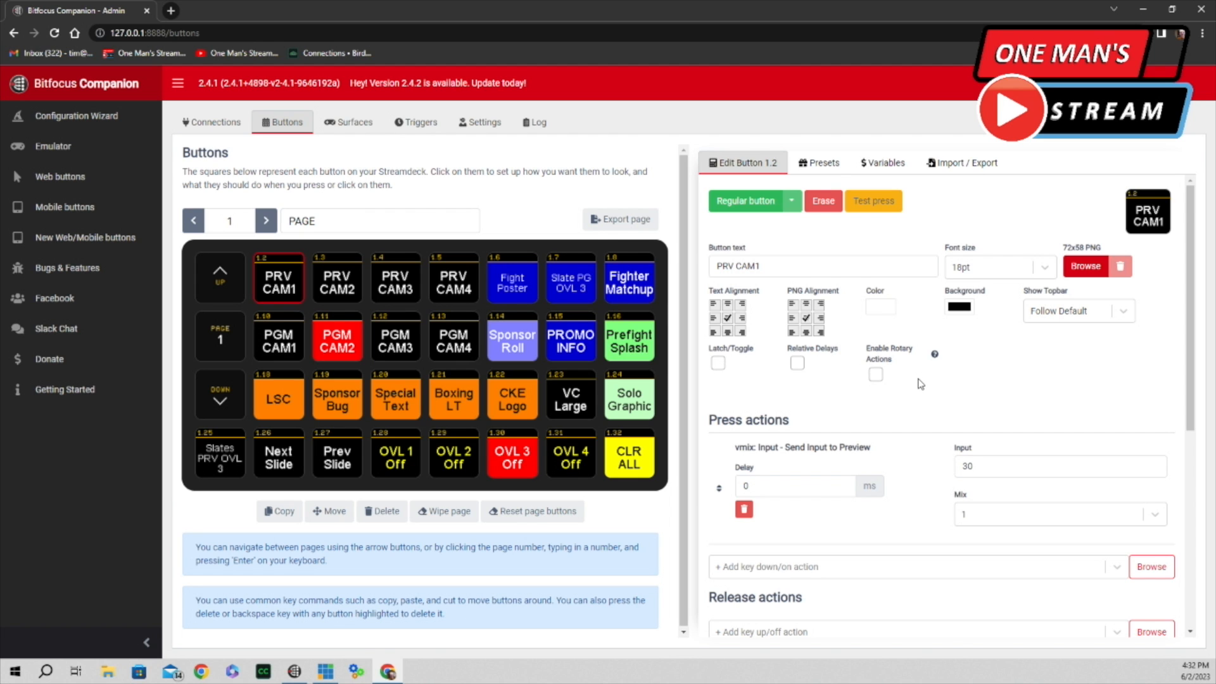
pyautogui.scroll(-2, 924, 367)
pyautogui.scroll(-1, 920, 383)
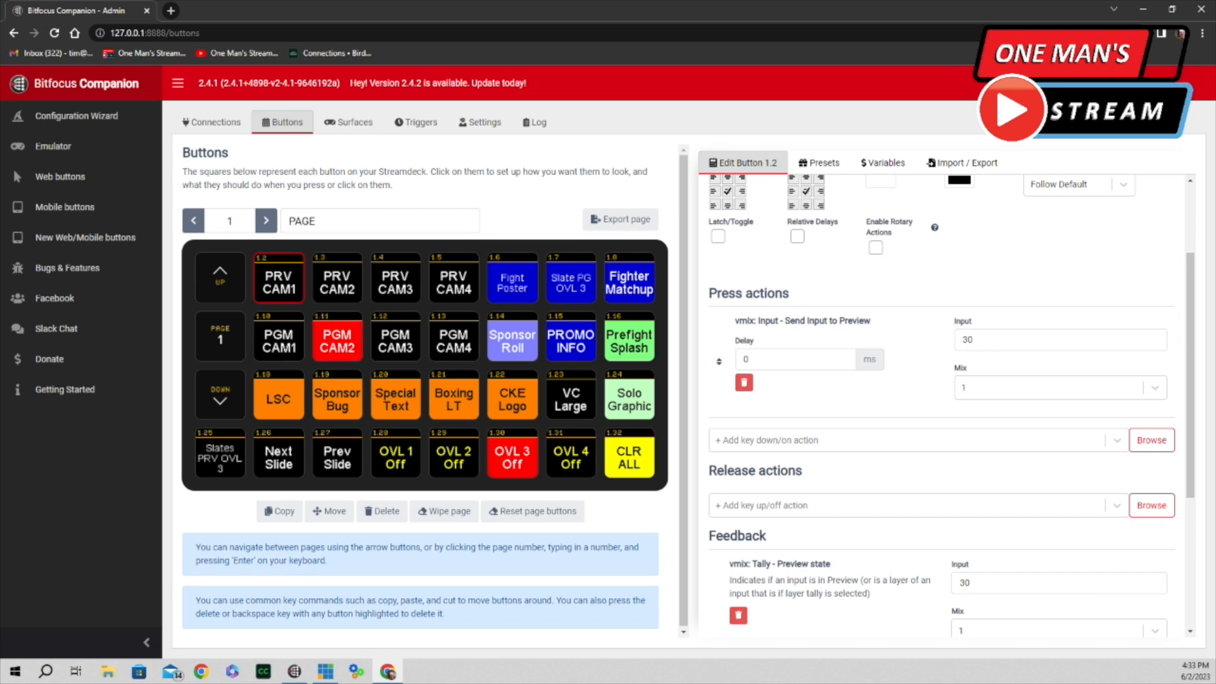
pyautogui.click(967, 338)
pyautogui.click(1156, 387)
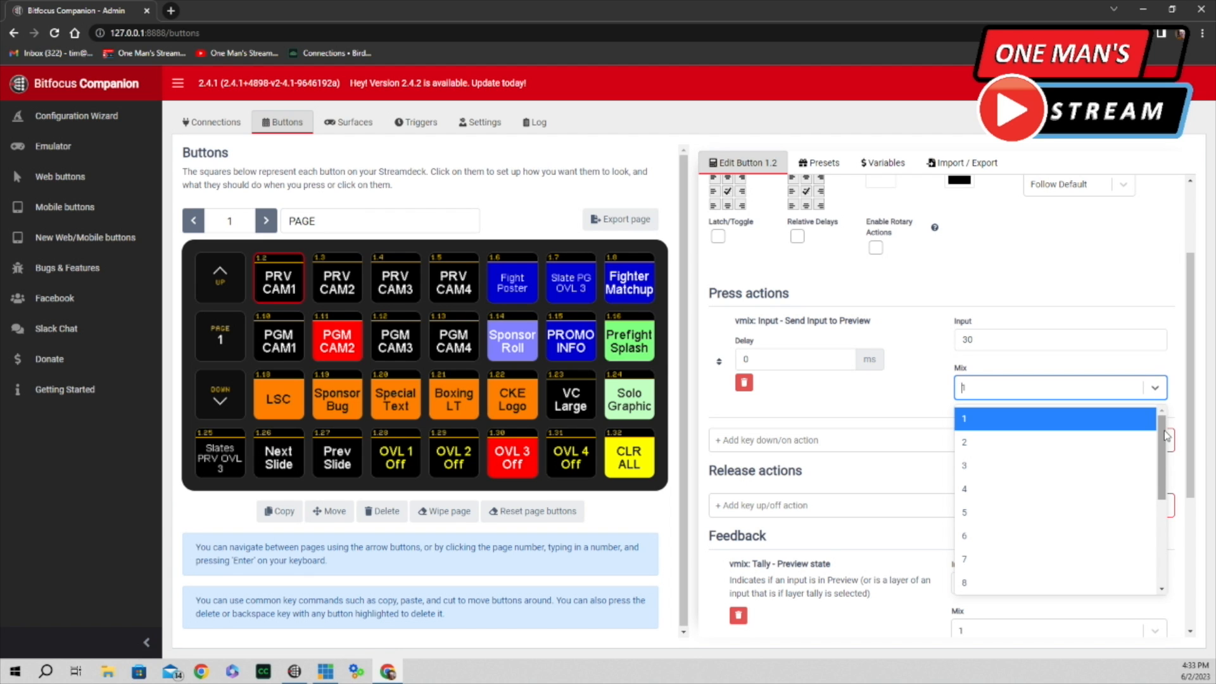
pyautogui.moveTo(1166, 435)
pyautogui.mouseDown()
pyautogui.moveTo(1164, 512)
pyautogui.moveTo(1165, 436)
pyautogui.mouseUp()
pyautogui.click(1044, 420)
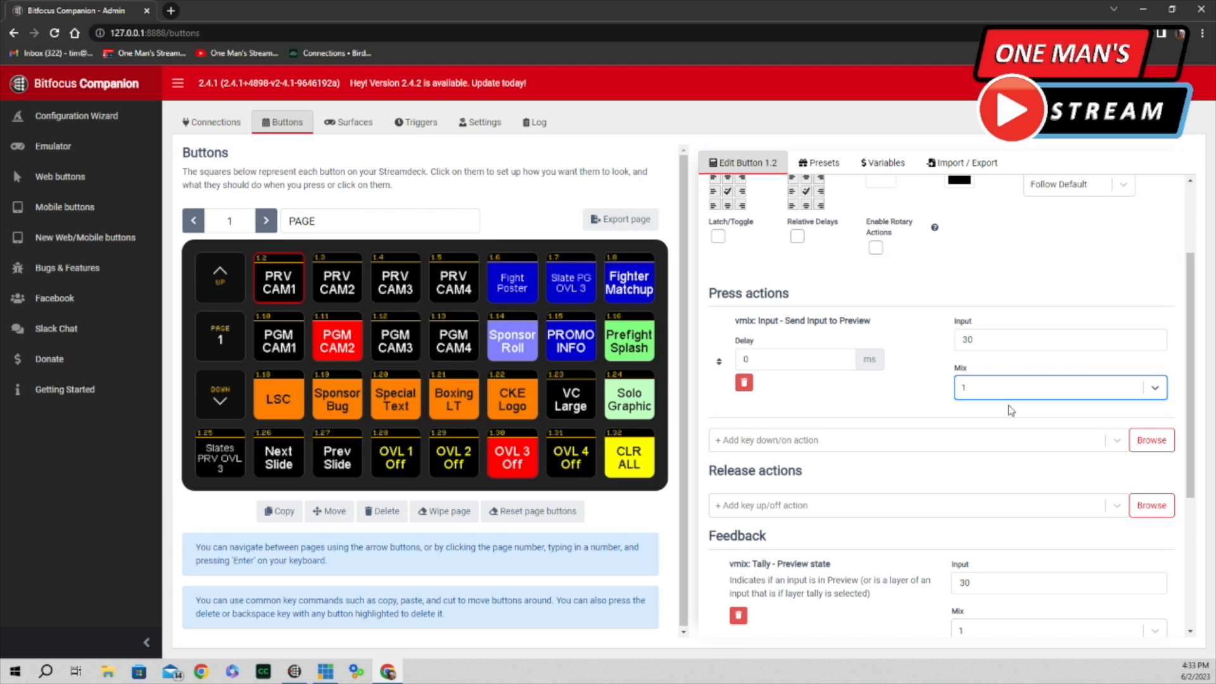
pyautogui.scroll(-3, 1011, 412)
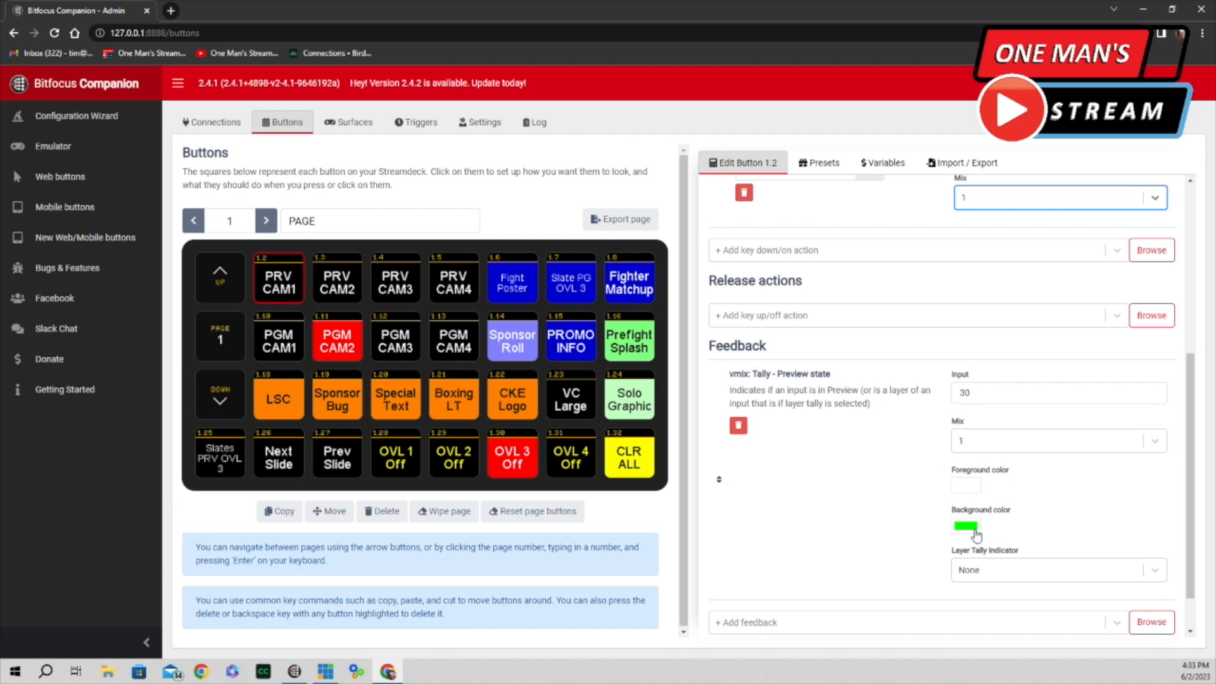
# Step: Examine the PGM CAM1 button's Send Input to Program action and its program tally feedback
pyautogui.click(278, 342)
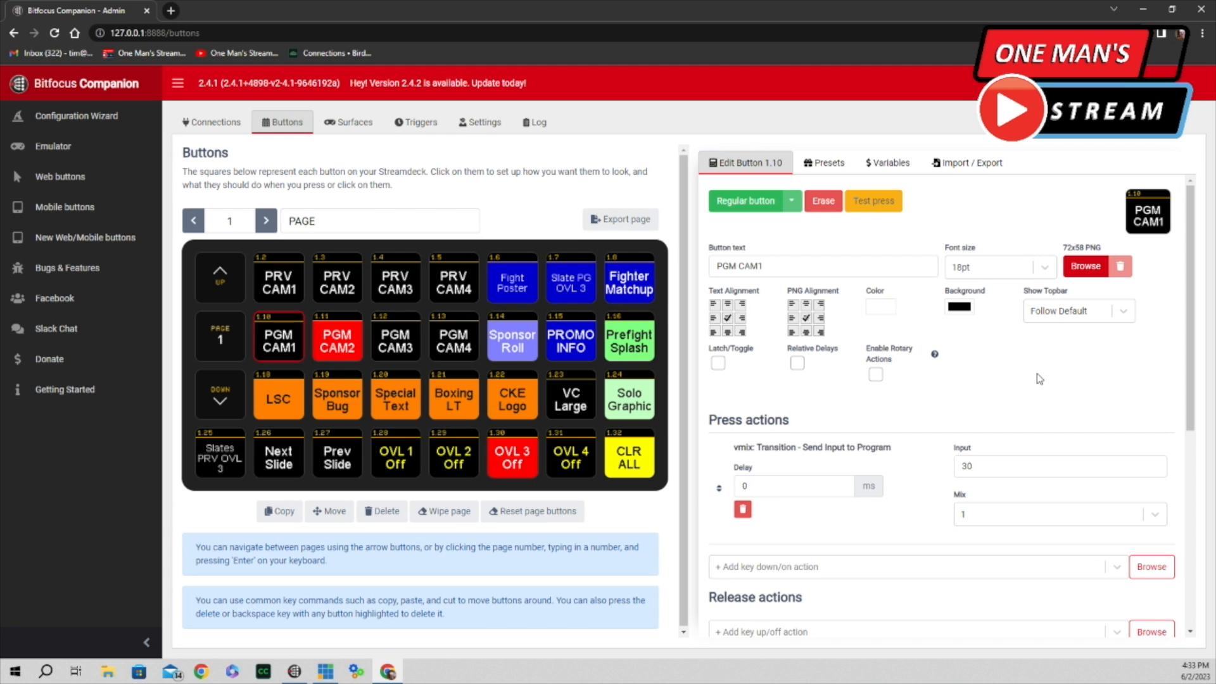
pyautogui.scroll(-2, 1040, 379)
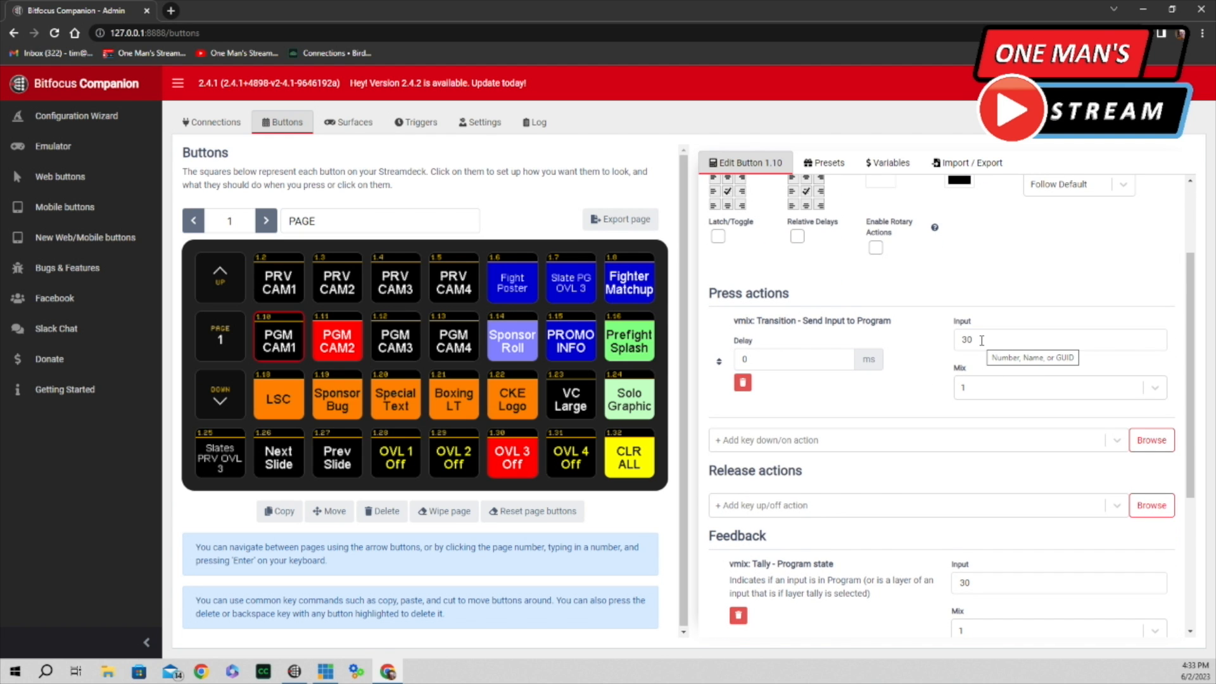
pyautogui.scroll(-4, 983, 341)
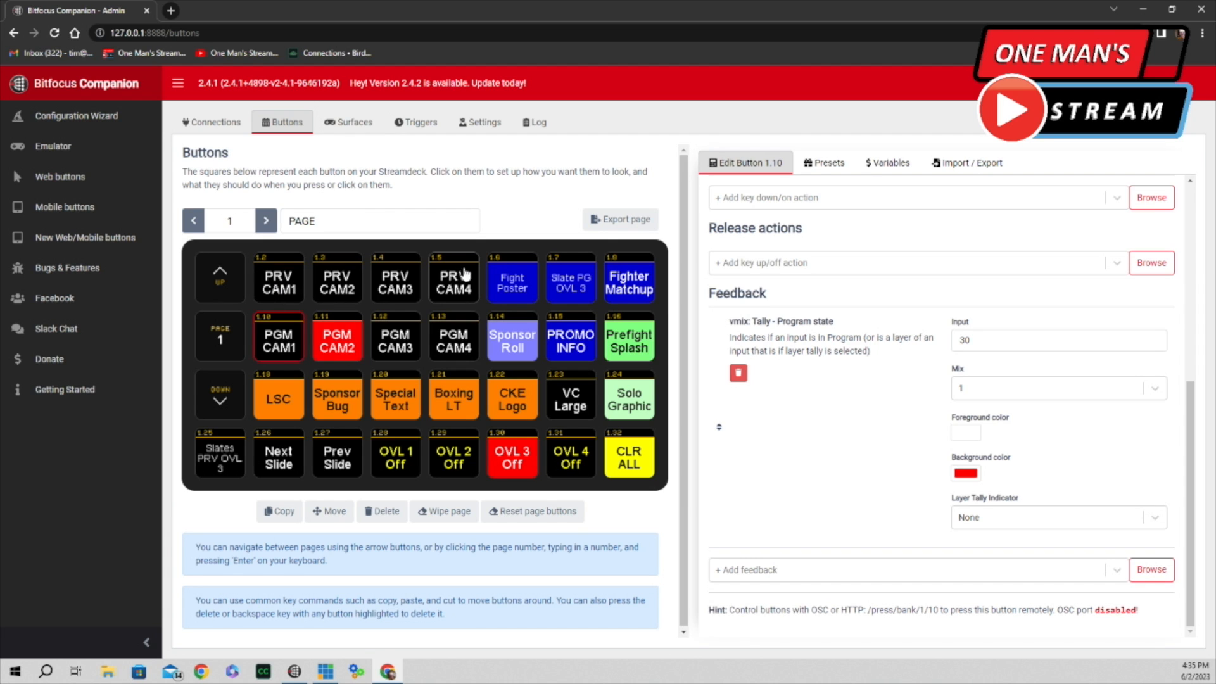
# Step: Compare the input numbers and preview tally feedback of the PRV CAM2, PRV CAM3 and PRV CAM4 buttons
pyautogui.click(339, 286)
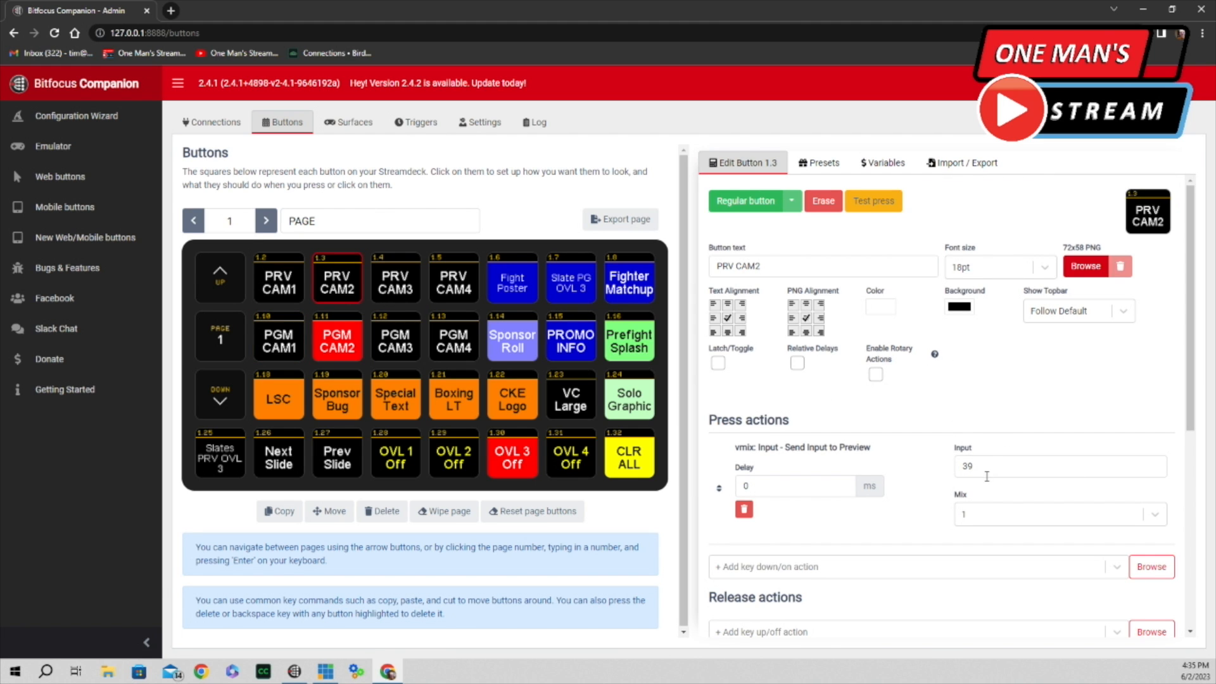
pyautogui.click(403, 292)
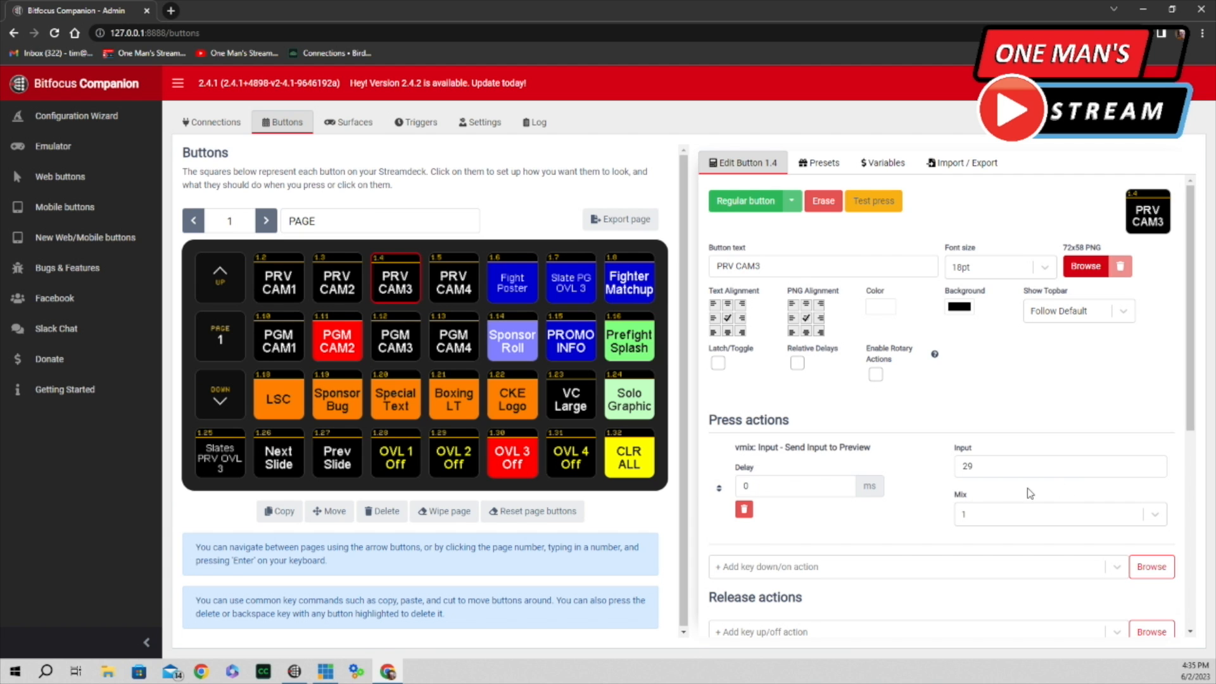
pyautogui.click(458, 289)
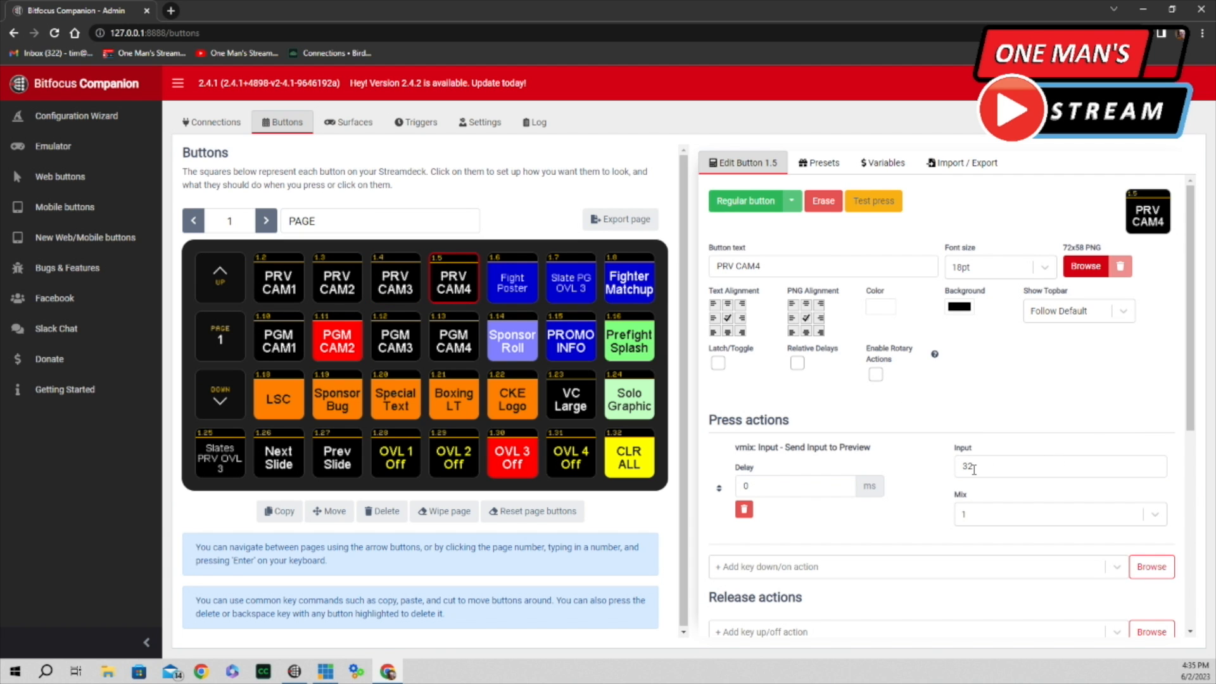
pyautogui.scroll(-5, 973, 469)
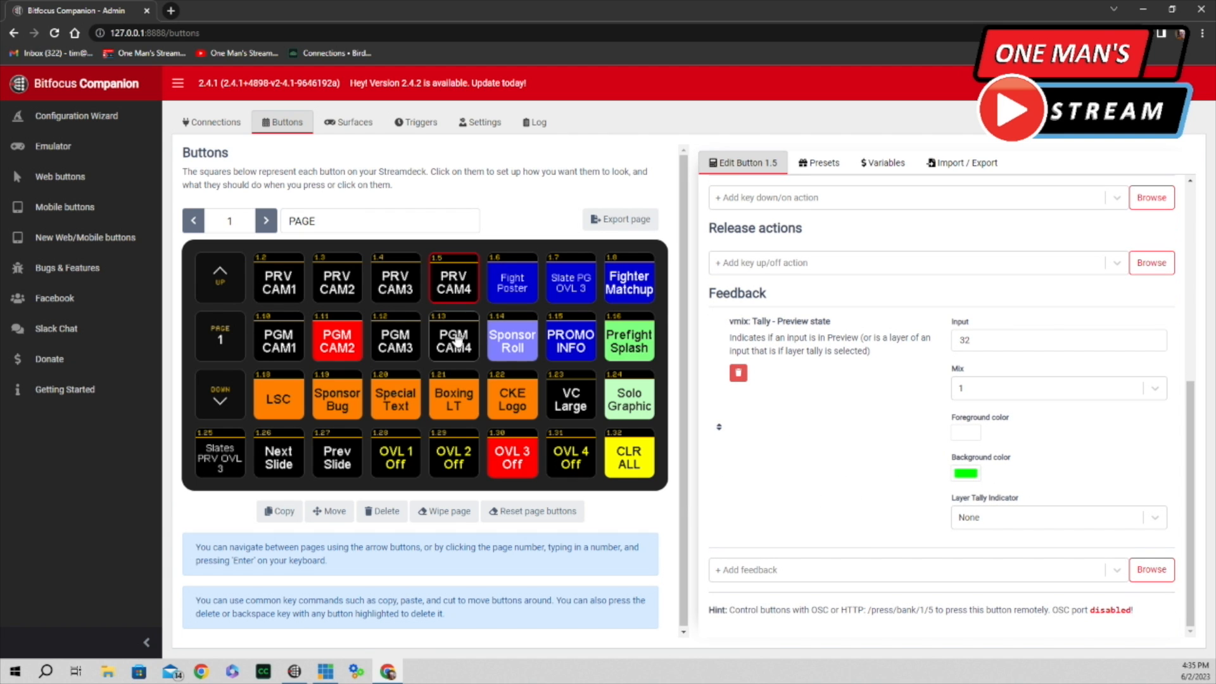
pyautogui.click(398, 286)
pyautogui.scroll(-5, 969, 487)
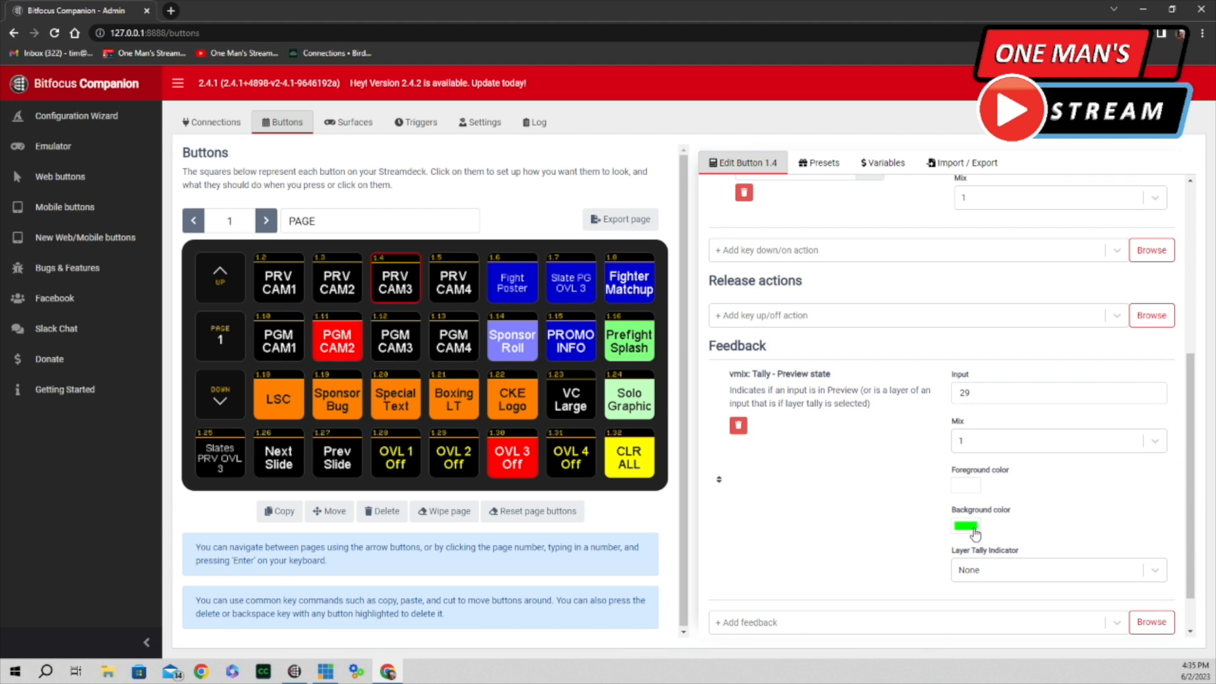
pyautogui.click(336, 276)
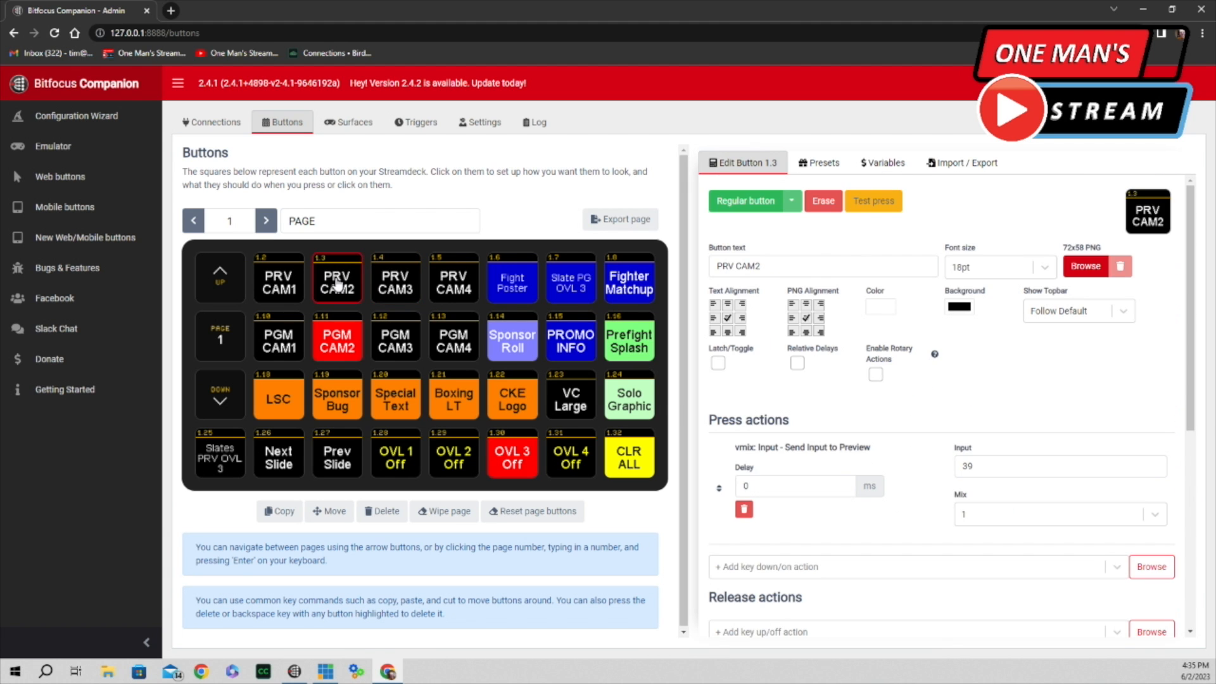
pyautogui.scroll(-6, 986, 394)
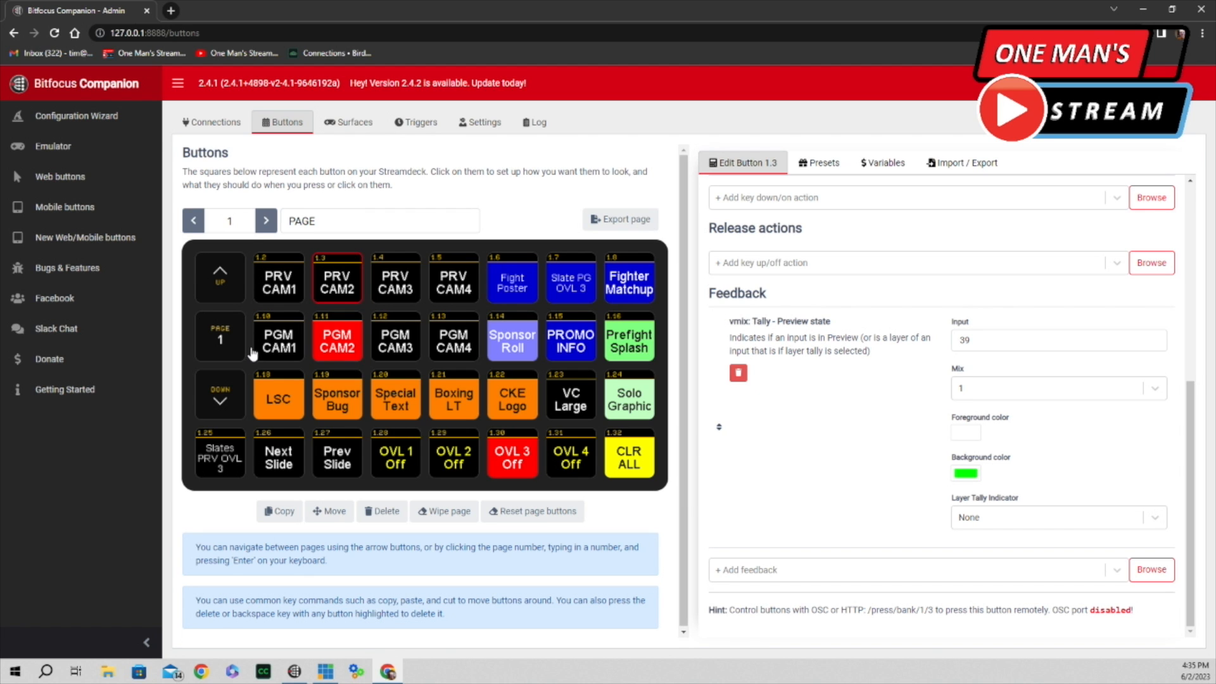
# Step: Check the program action inputs and program tally feedback of the PGM CAM3 and PGM CAM4 buttons
pyautogui.click(403, 343)
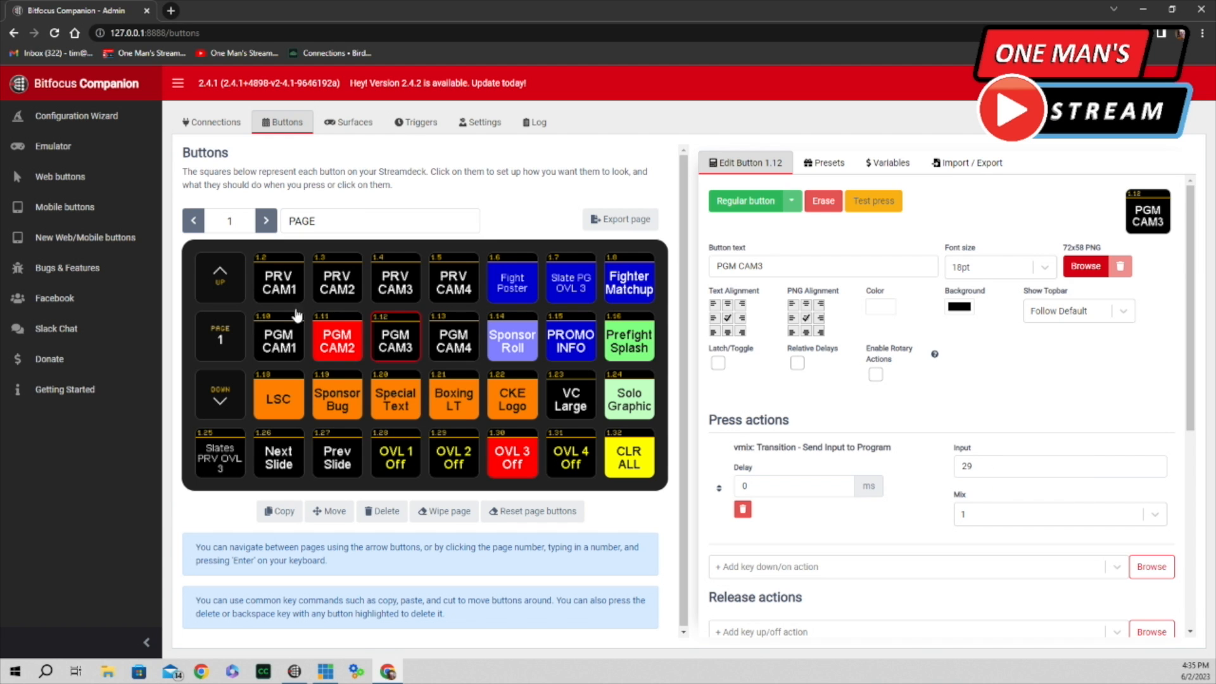
pyautogui.scroll(-5, 1036, 442)
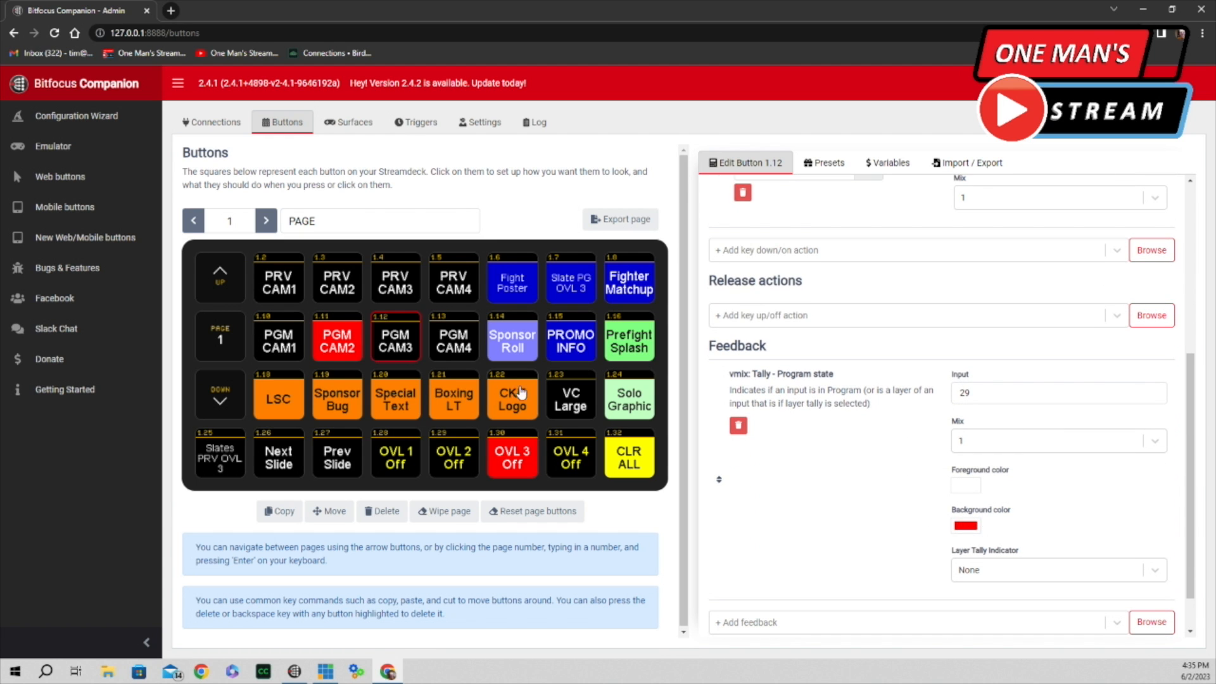
pyautogui.click(455, 343)
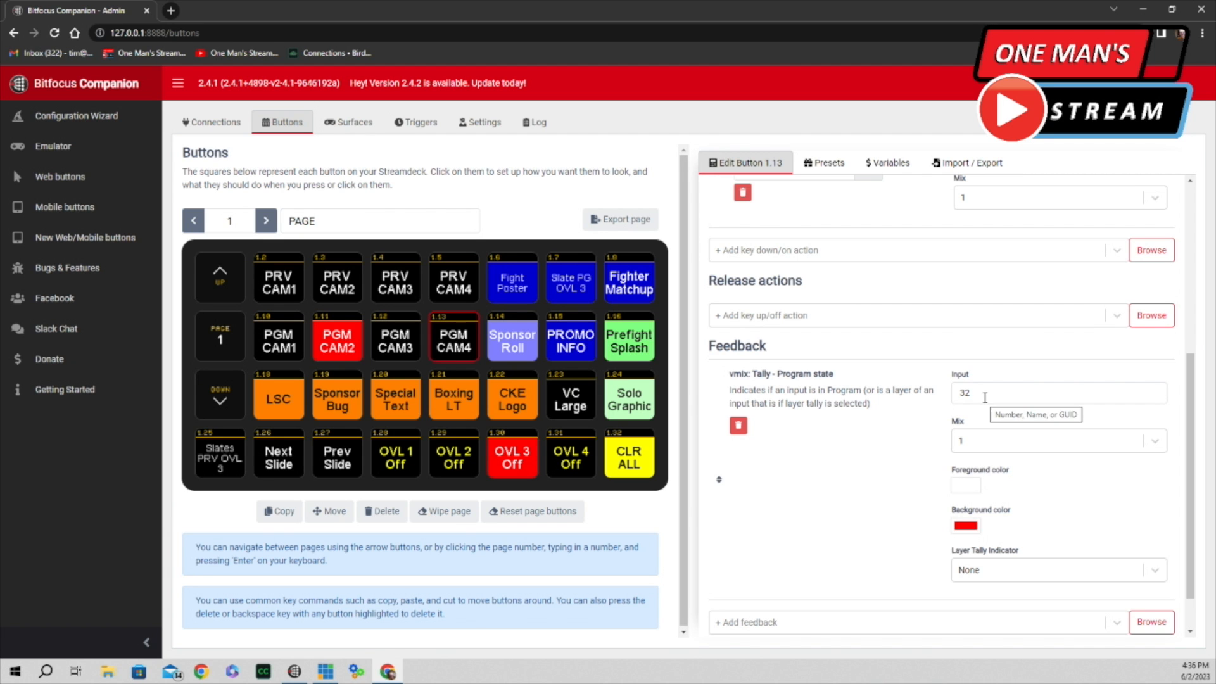
pyautogui.scroll(4, 982, 396)
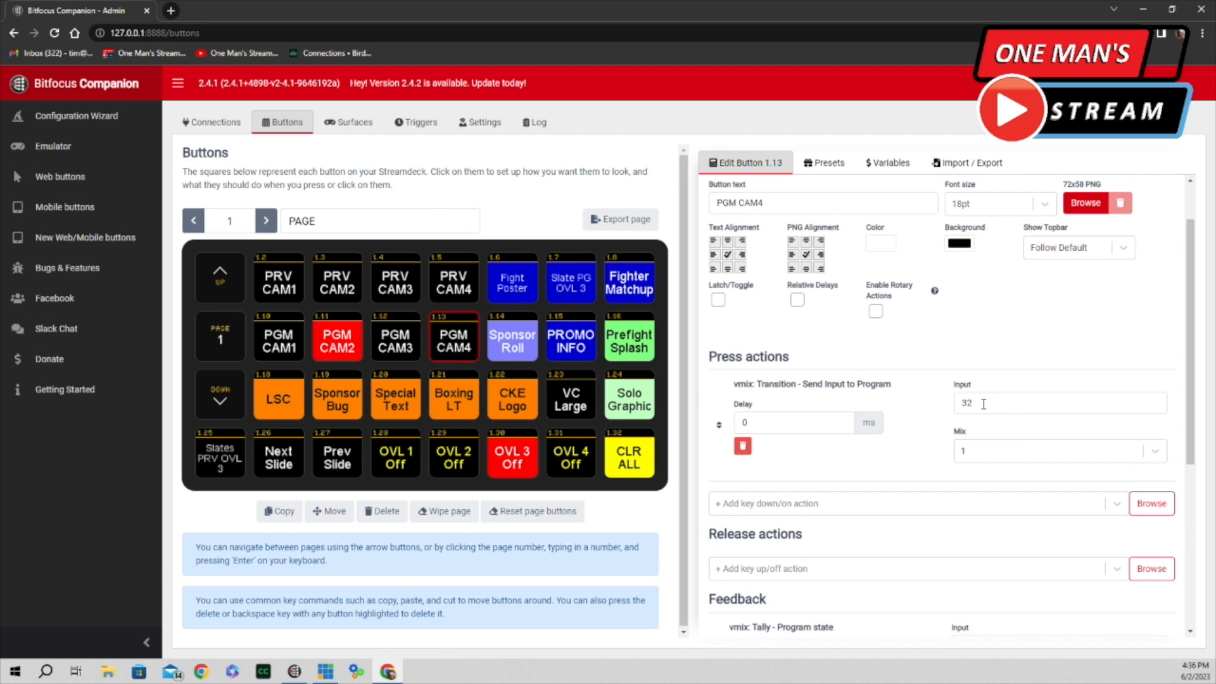
pyautogui.scroll(-4, 1004, 449)
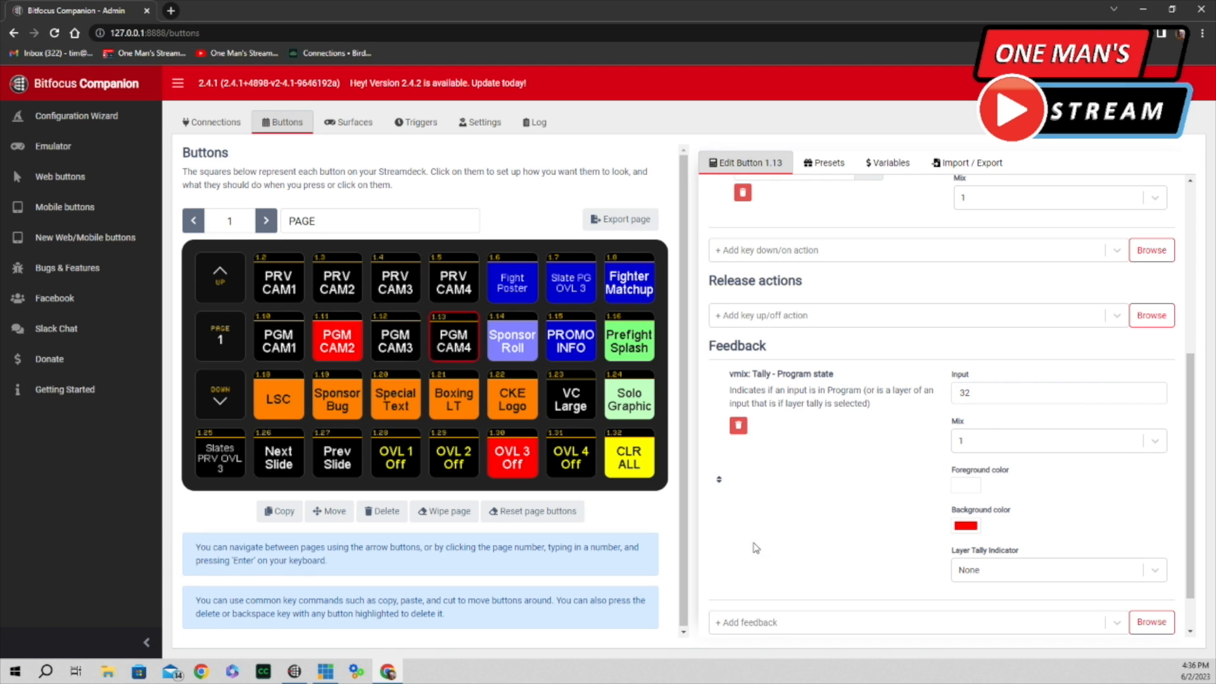
# Step: View the Fight Poster button's overlay action and compare the vMix Mix 1 presets with the PRV CAM1 button's configuration
pyautogui.click(511, 282)
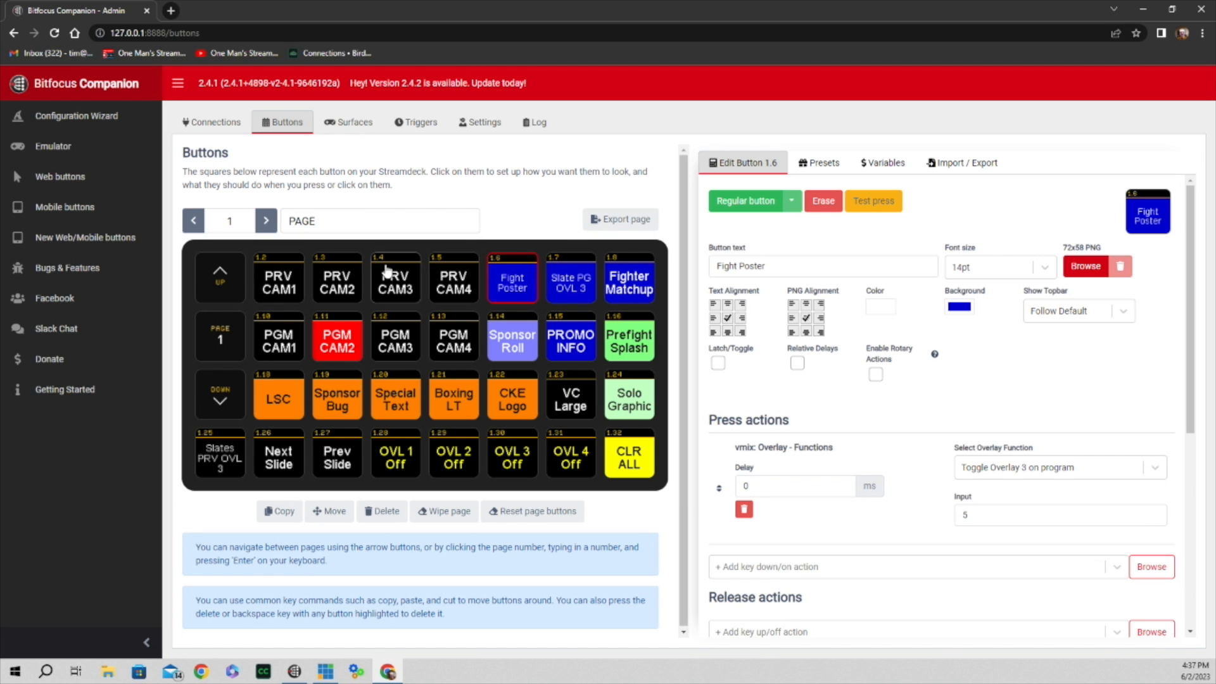
pyautogui.click(295, 285)
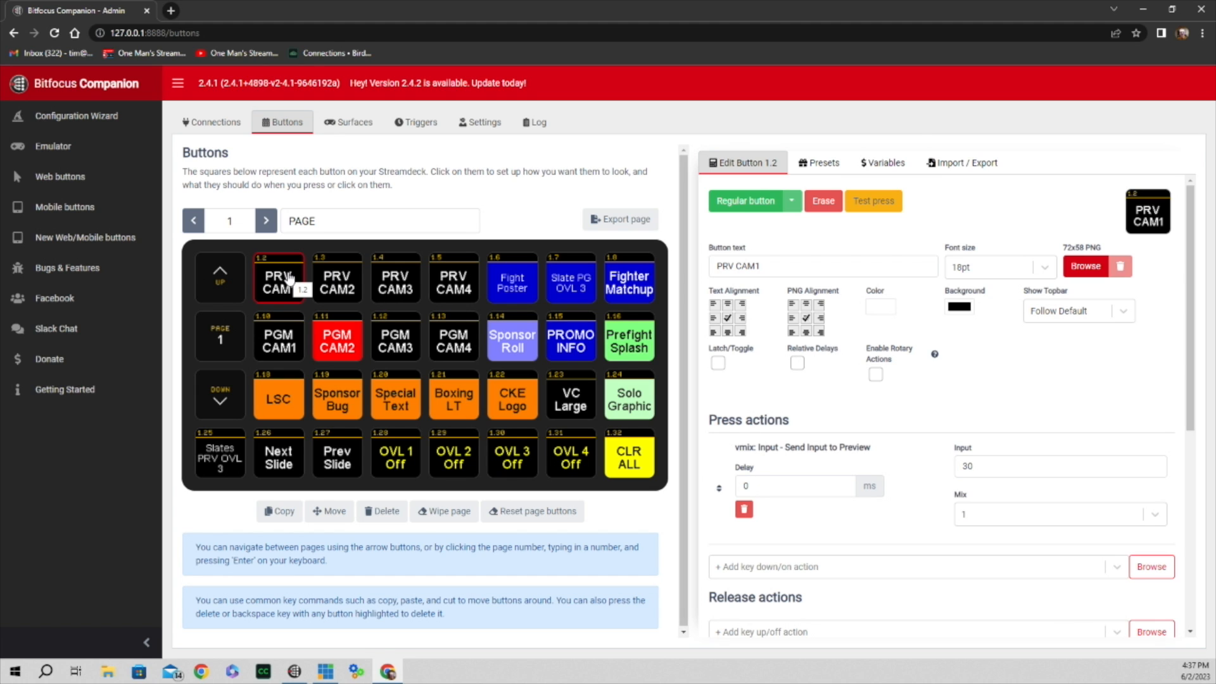
pyautogui.click(835, 164)
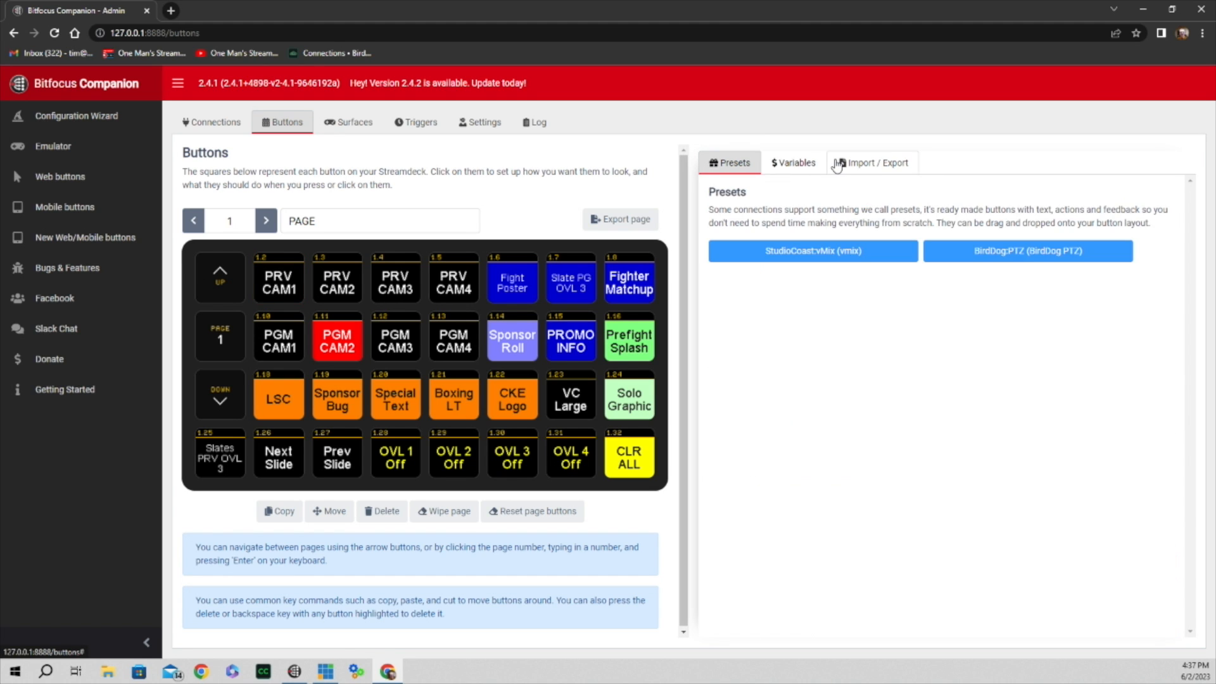
pyautogui.click(747, 251)
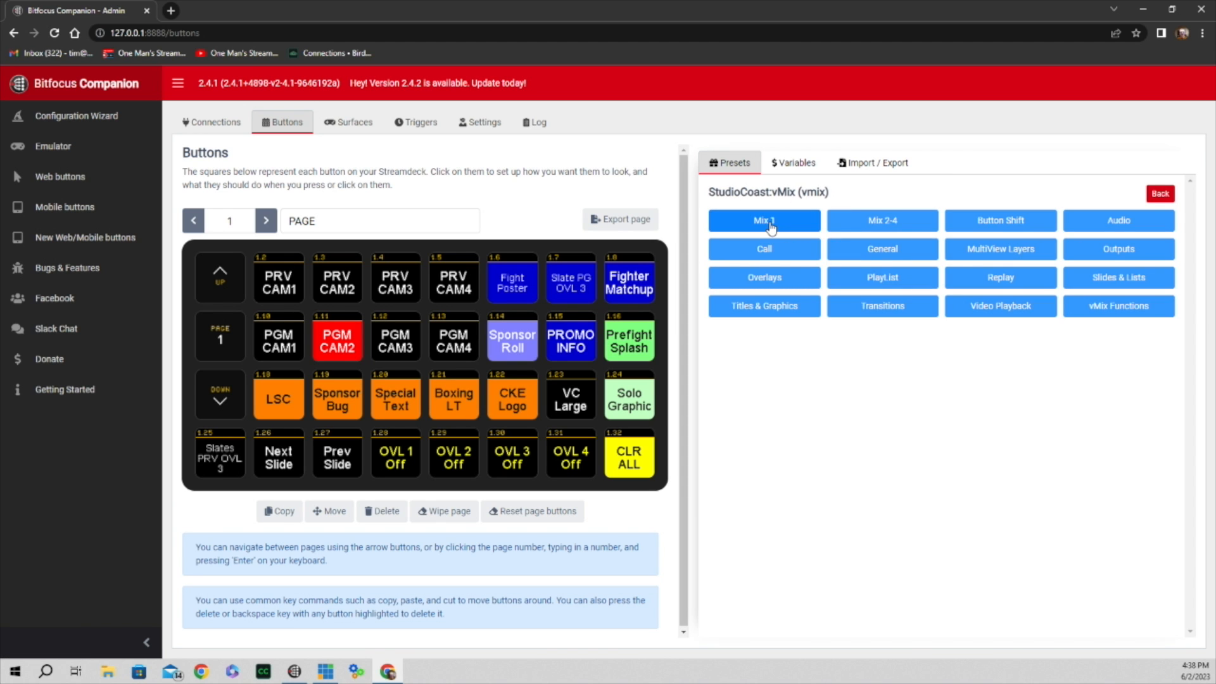
pyautogui.click(769, 222)
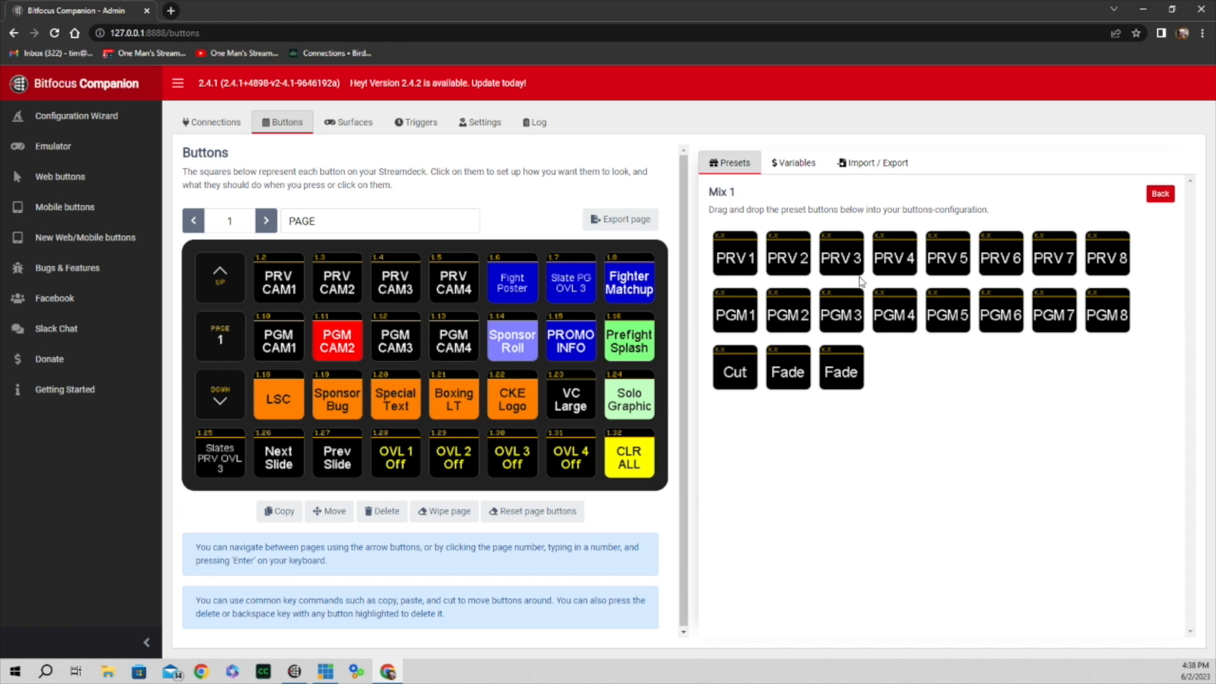
pyautogui.click(284, 283)
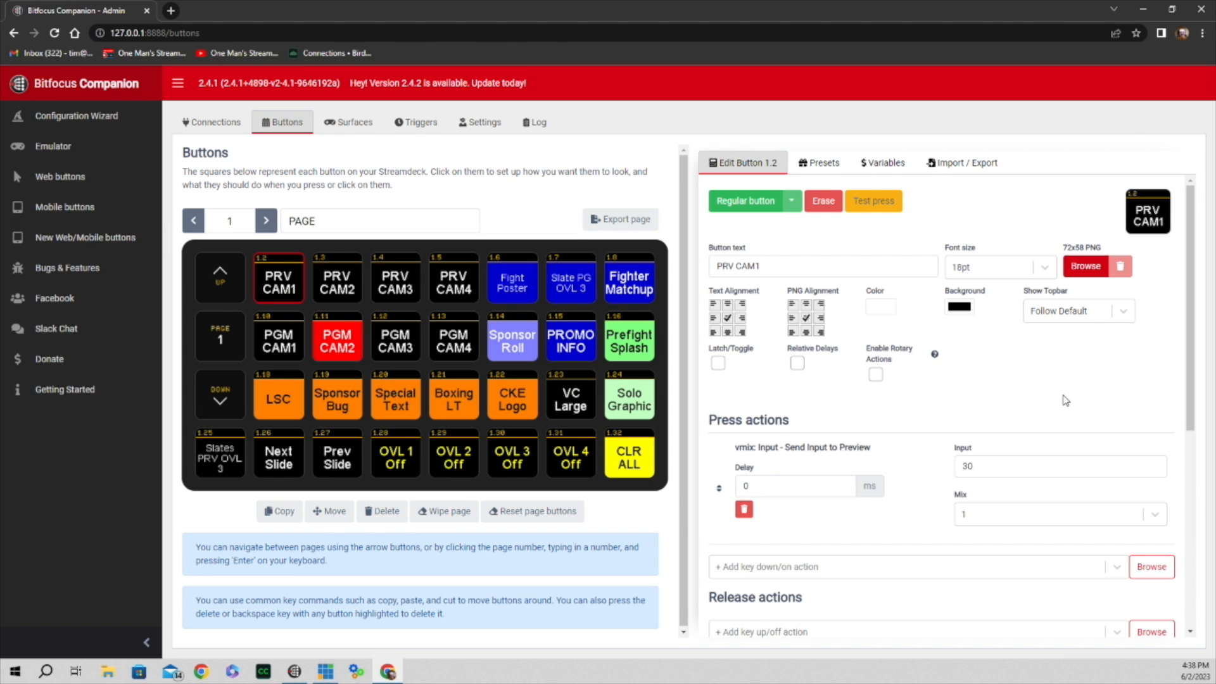
pyautogui.scroll(-3, 1066, 401)
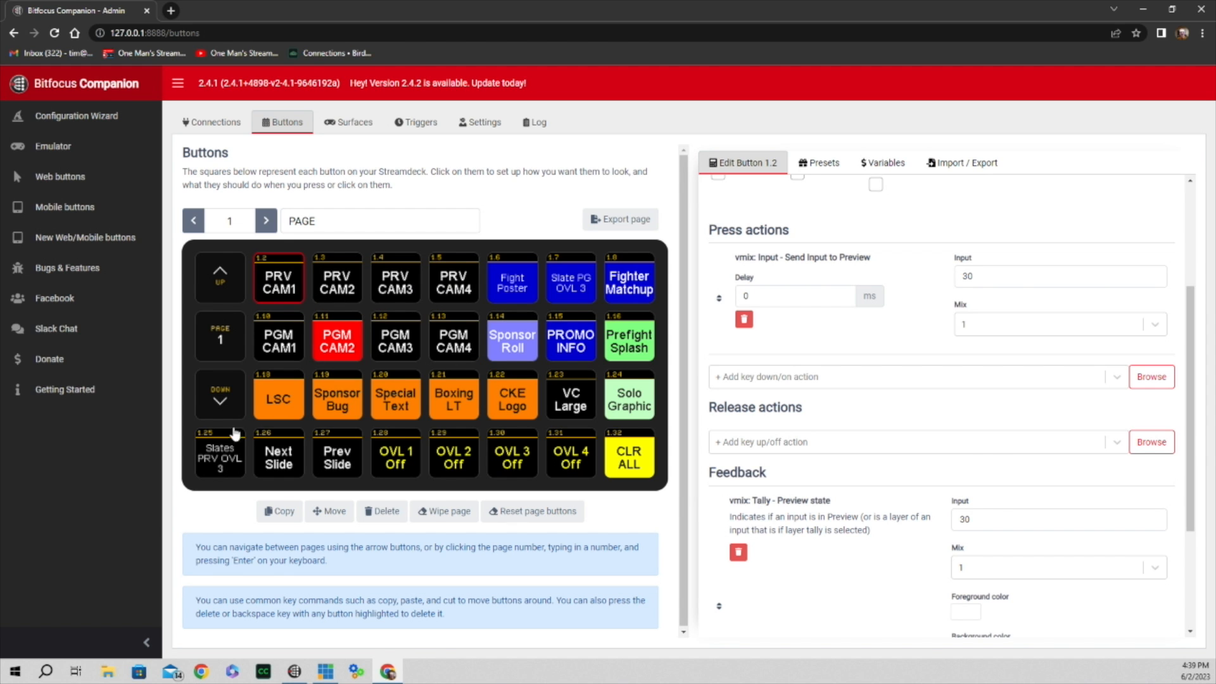
# Step: Review the LSC button's overlay action and display the vMix Overlays presets
pyautogui.click(279, 398)
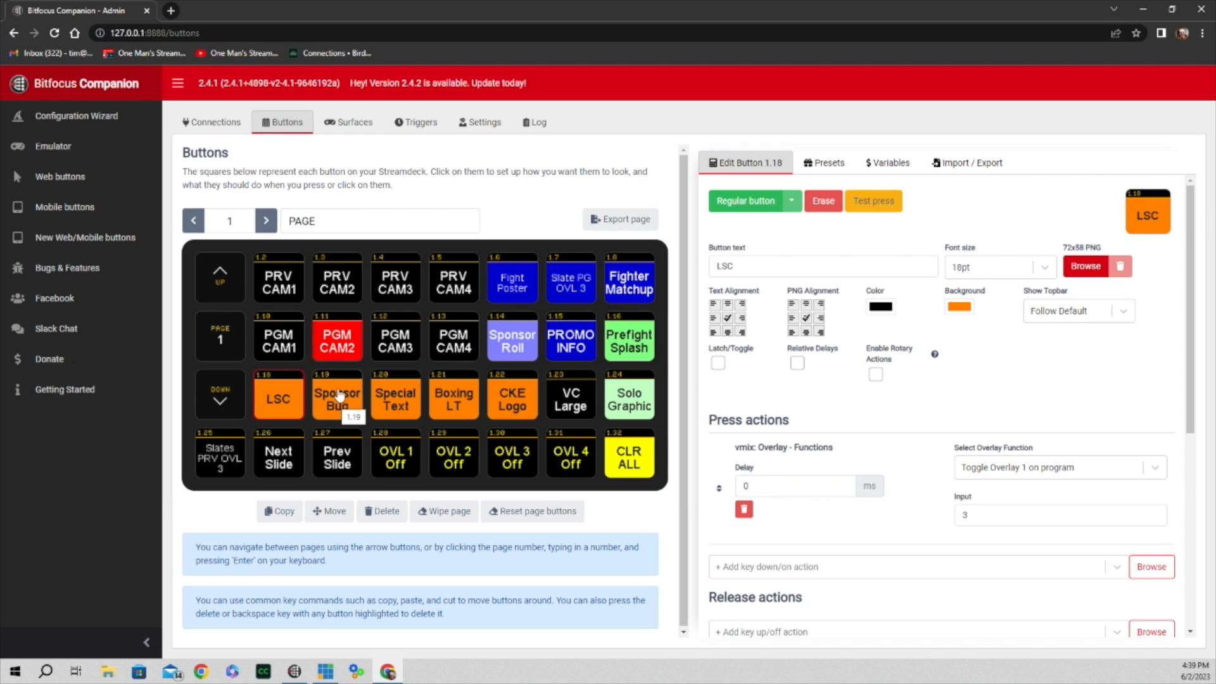
pyautogui.click(834, 166)
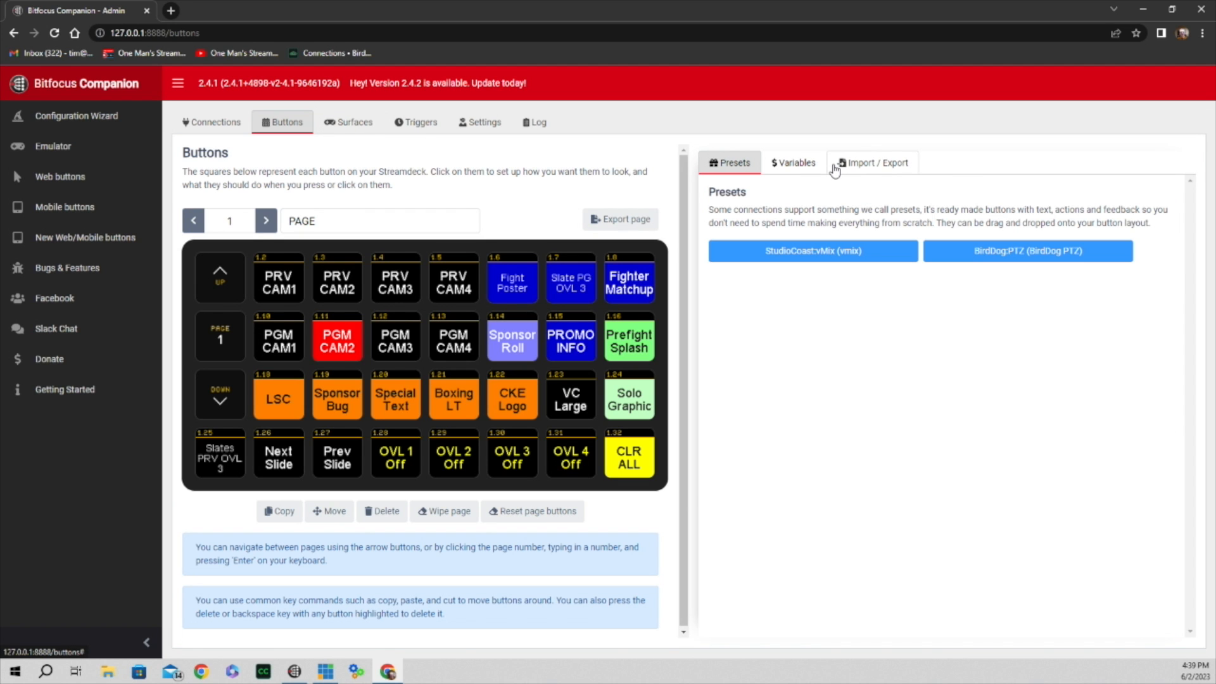
pyautogui.click(814, 253)
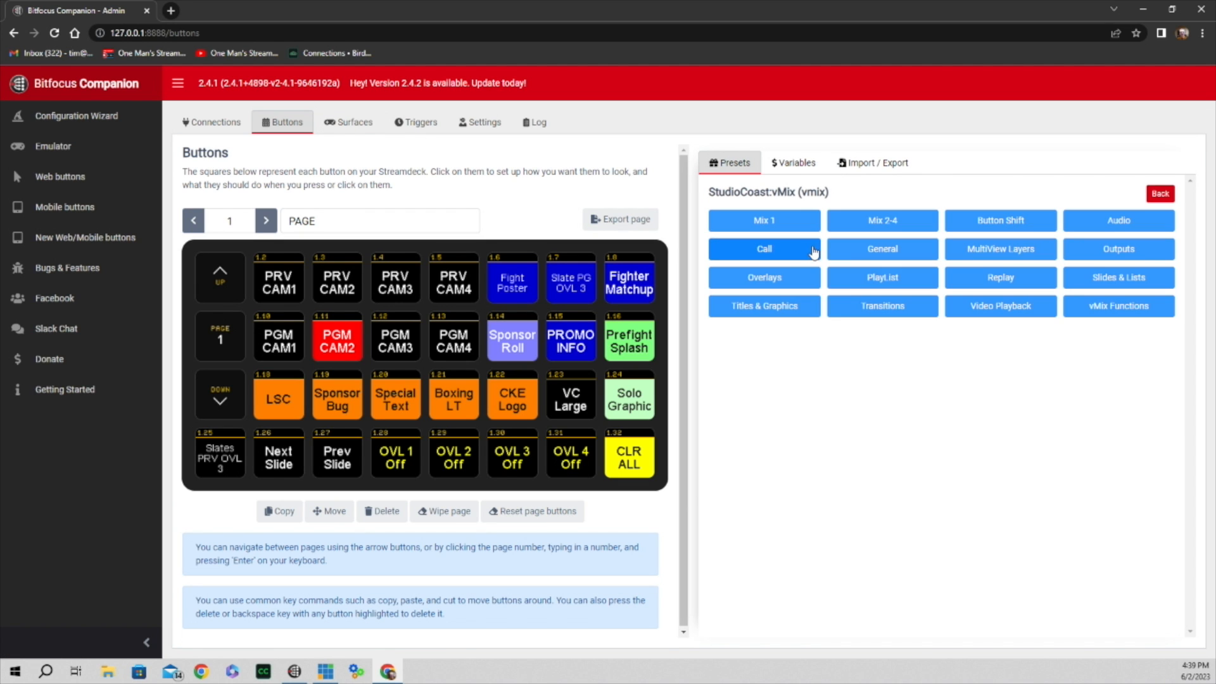
pyautogui.click(769, 279)
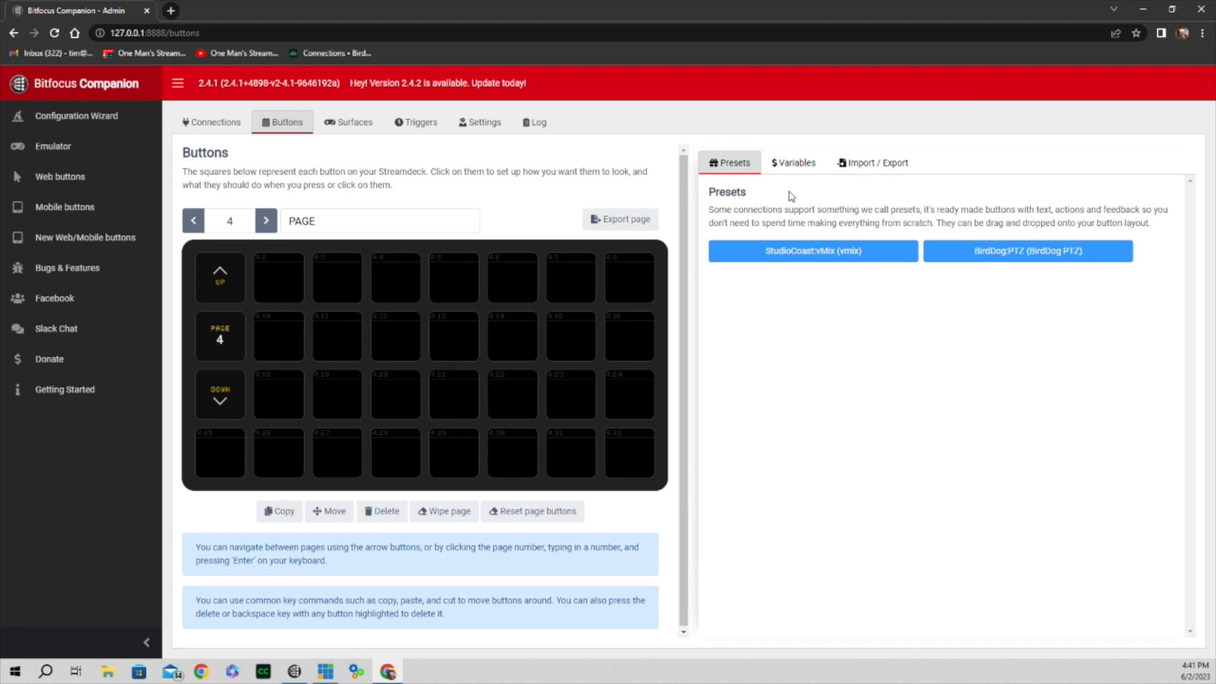
# Step: Place the vMix PGM OVL 1 overlay preset on button 4.27 of page 4 and open that button's settings
pyautogui.click(822, 253)
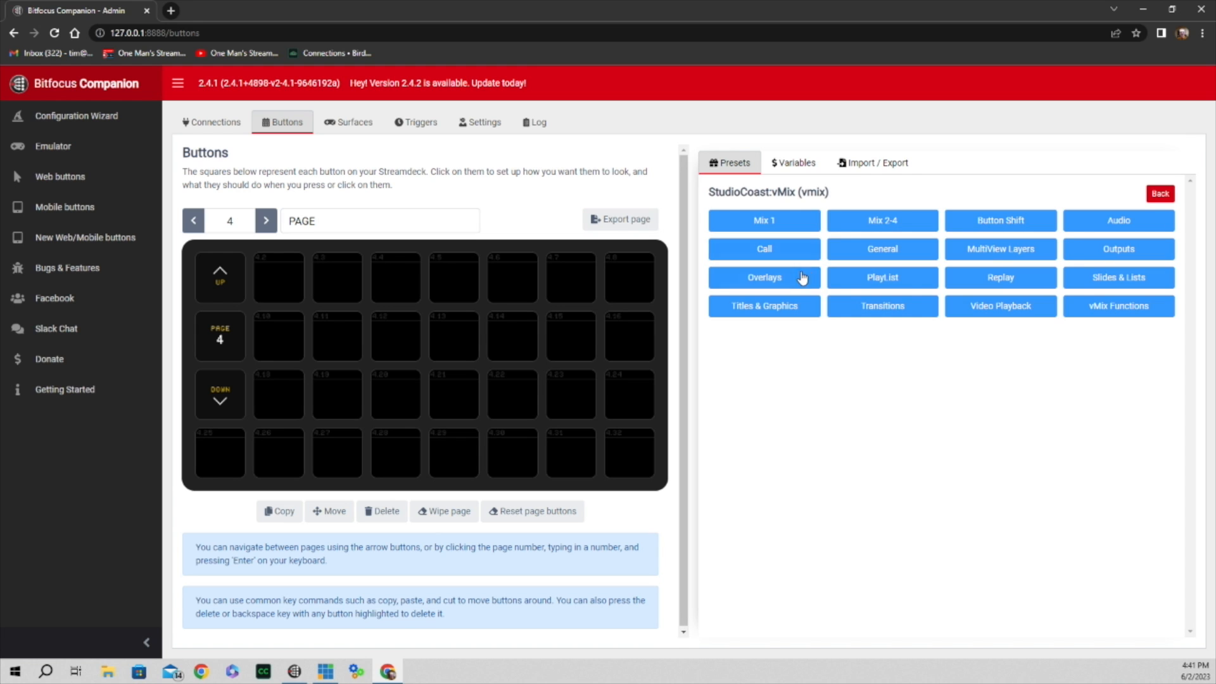
pyautogui.click(801, 277)
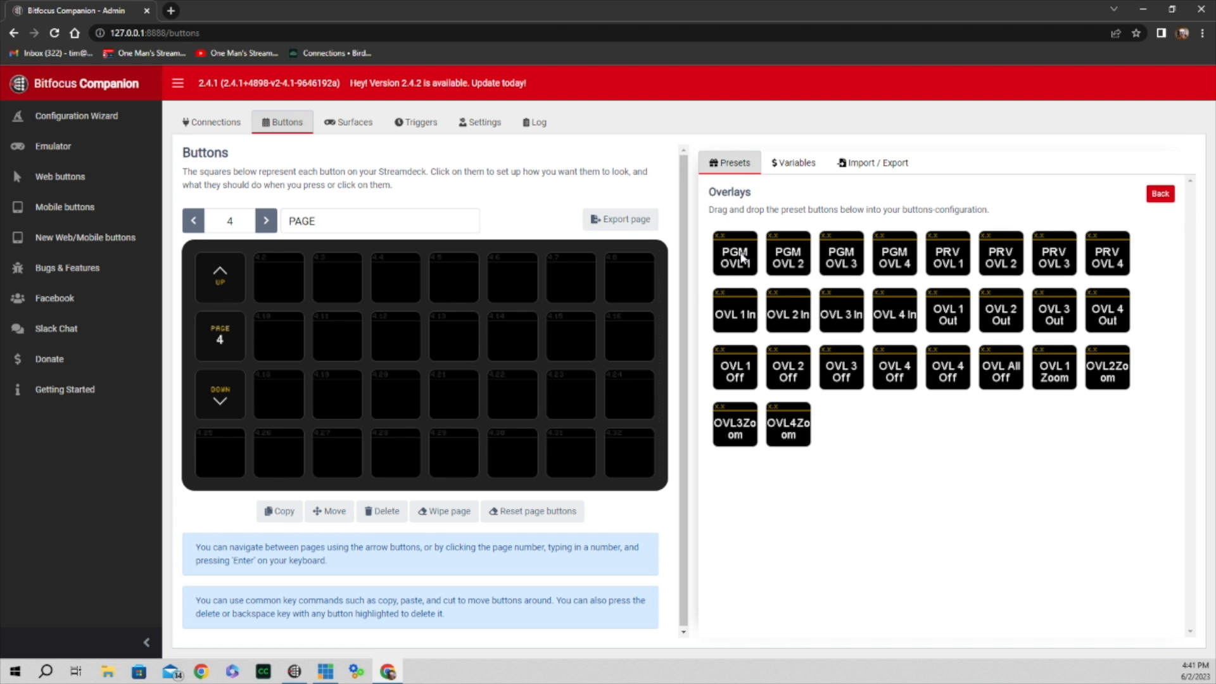
pyautogui.moveTo(742, 256); pyautogui.dragTo(342, 457)
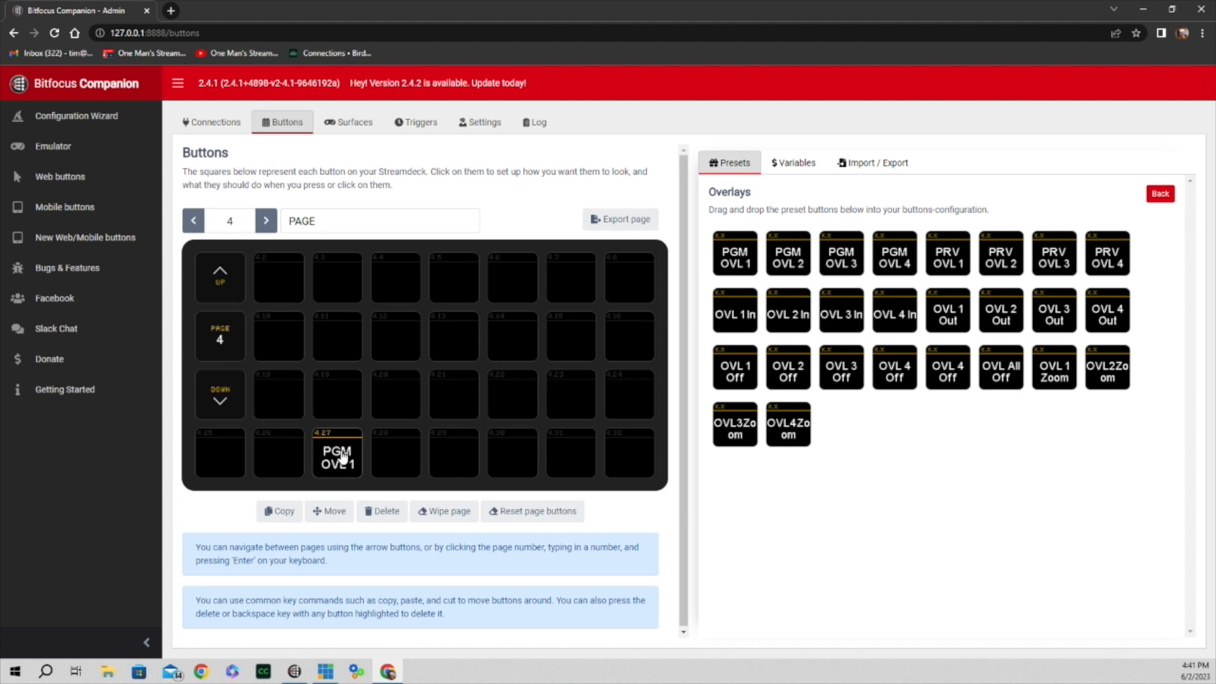
pyautogui.click(341, 454)
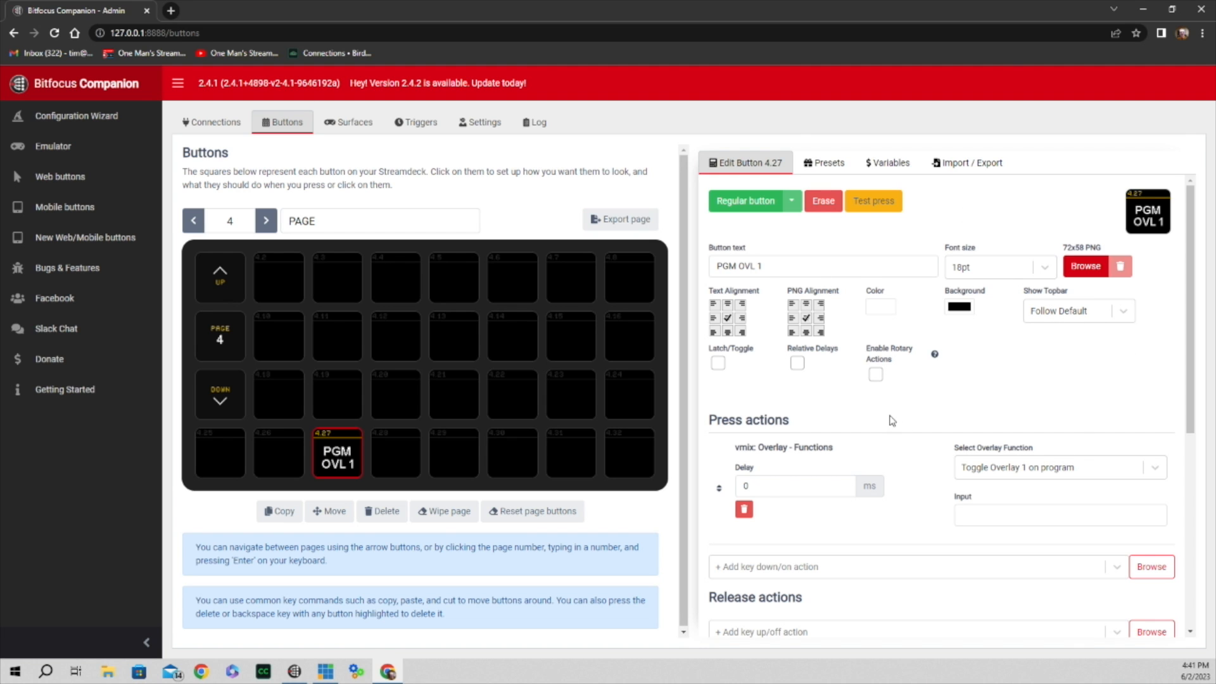
# Step: Review the available overlay functions for button 4.27's action and choose Toggle Overlay 1 on program
pyautogui.scroll(-2, 890, 421)
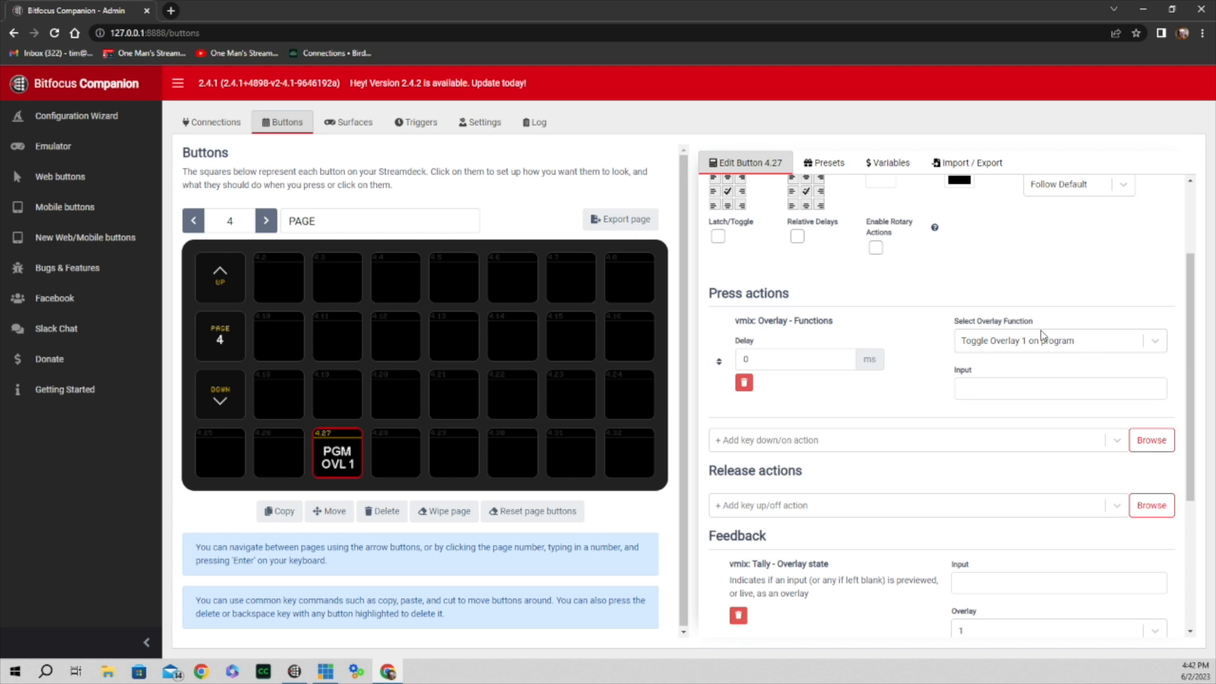
pyautogui.click(1156, 344)
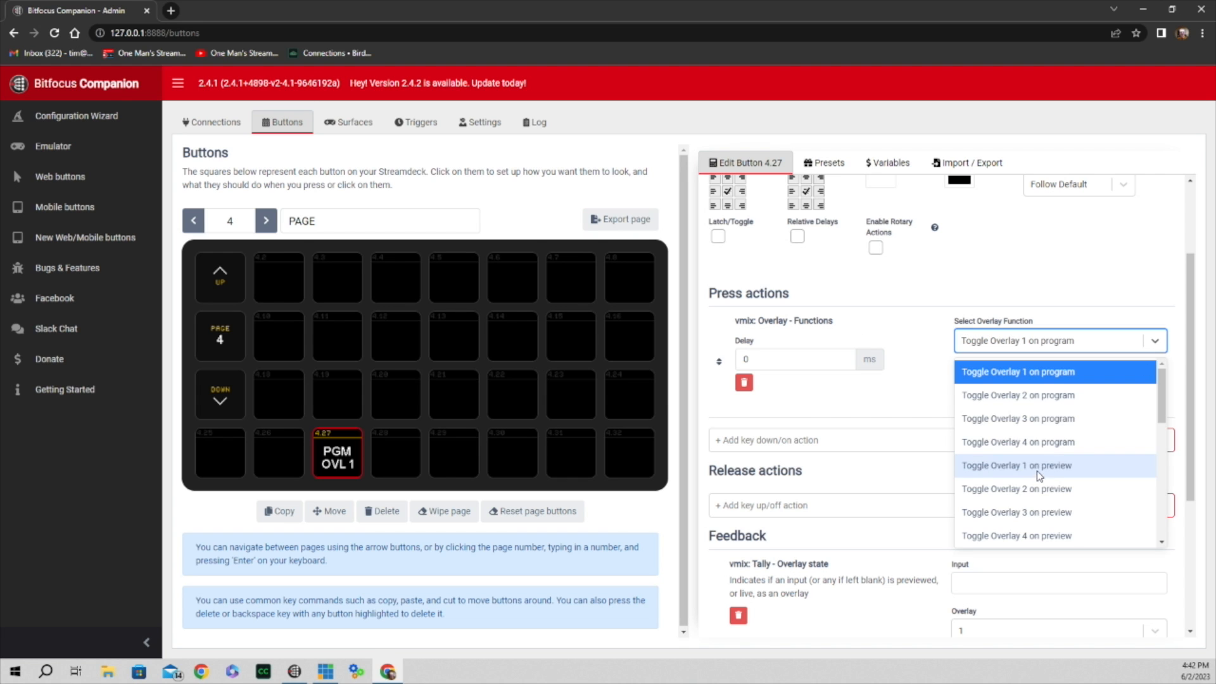
pyautogui.scroll(-6, 1040, 474)
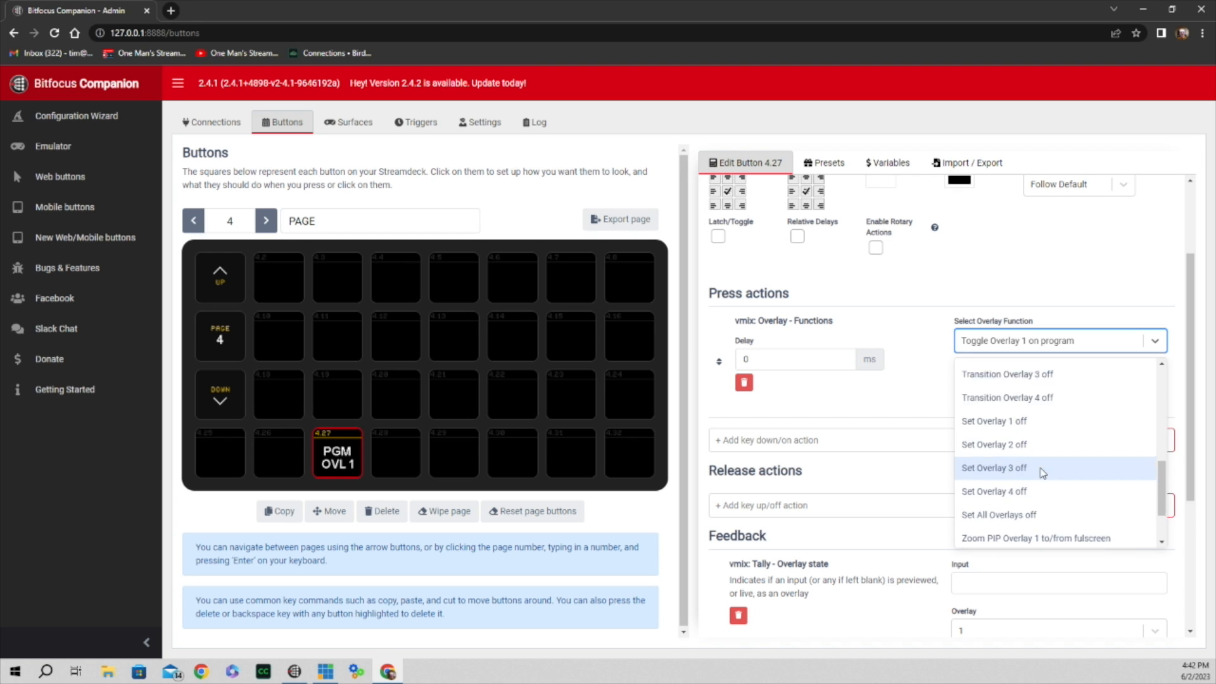
pyautogui.scroll(-3, 1042, 472)
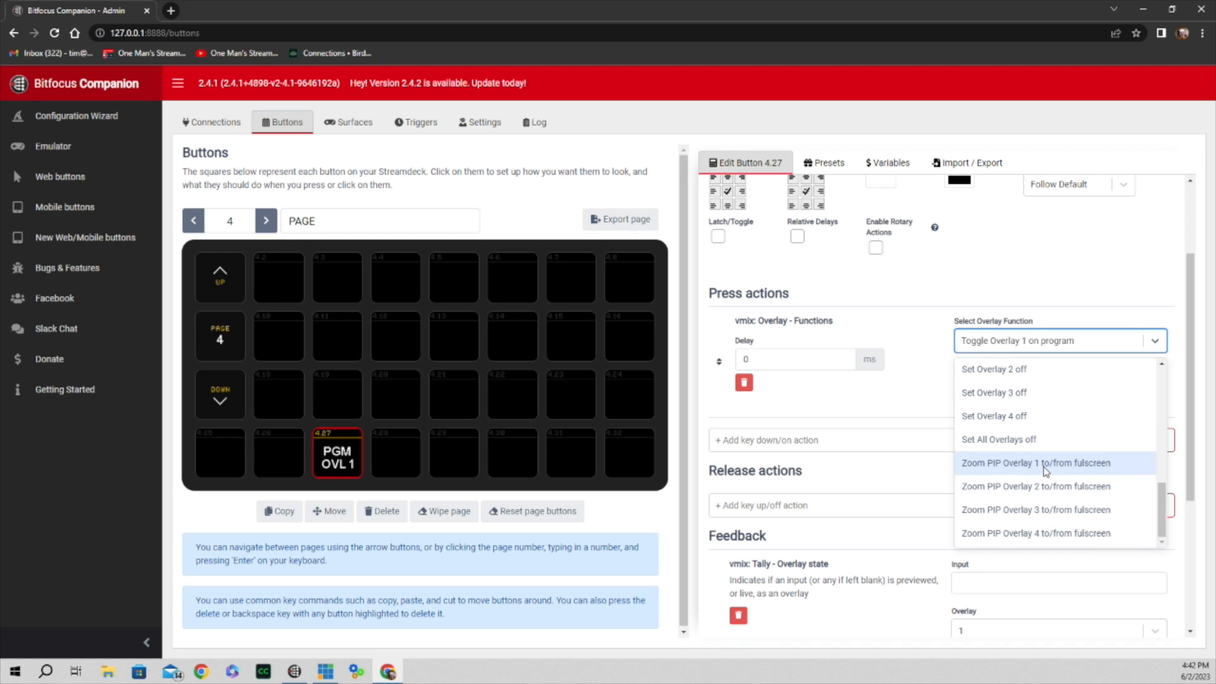
pyautogui.scroll(5, 1045, 472)
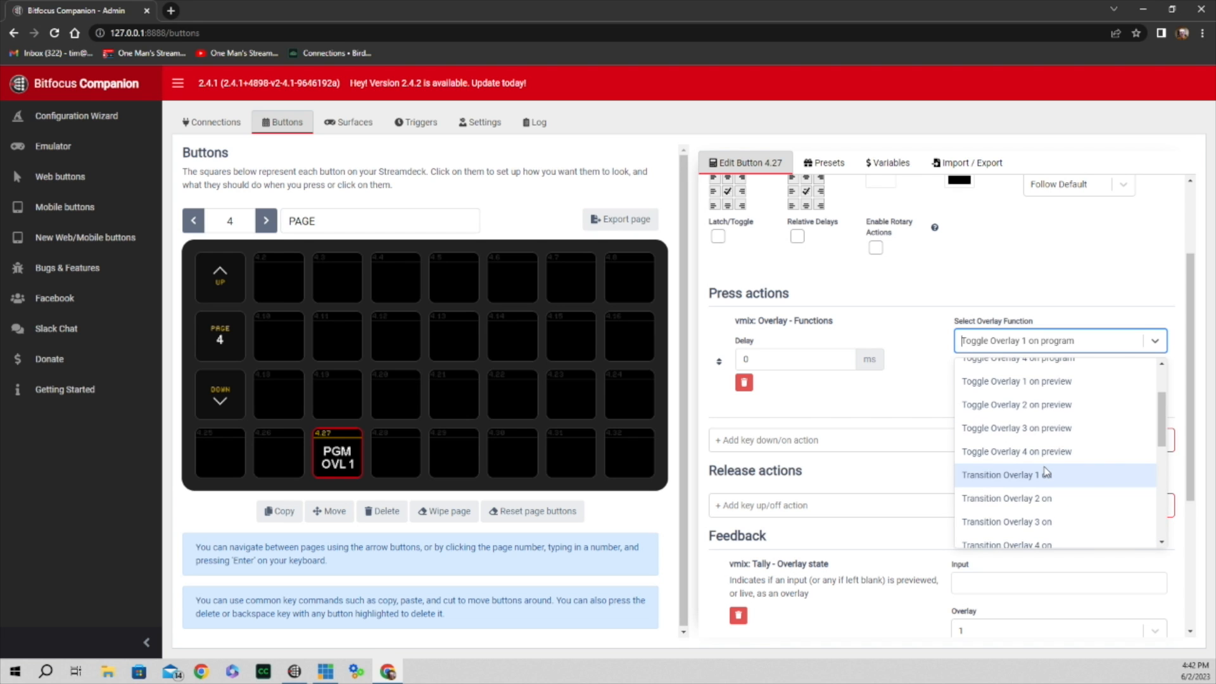
pyautogui.scroll(3, 1039, 459)
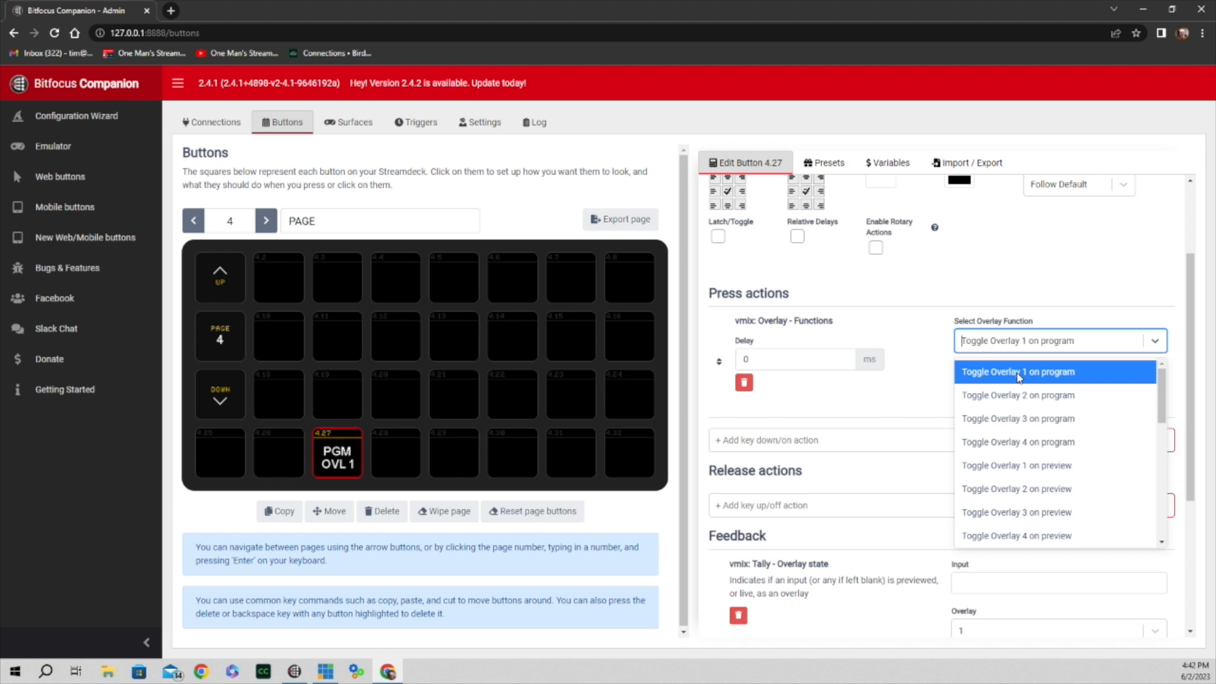
pyautogui.click(1019, 376)
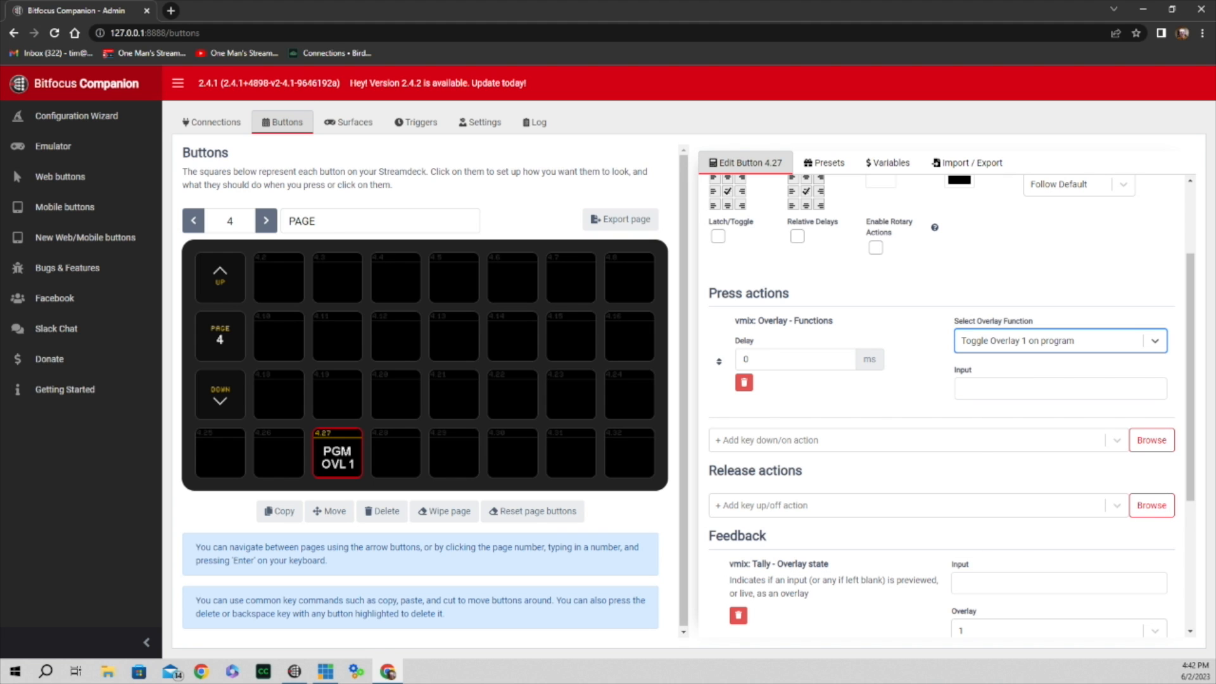
# Step: Set the input to 36 in both the overlay action and the overlay tally feedback of button 4.27
pyautogui.click(997, 391)
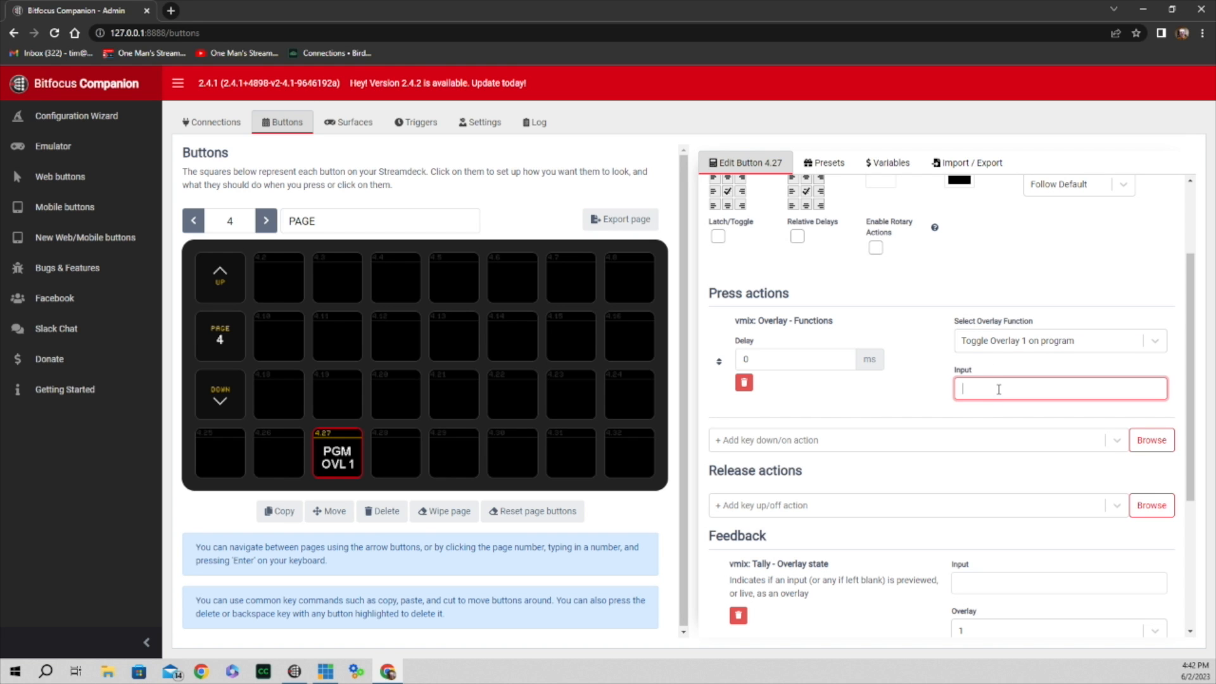
pyautogui.write('36')
pyautogui.scroll(-2, 969, 511)
pyautogui.click(972, 457)
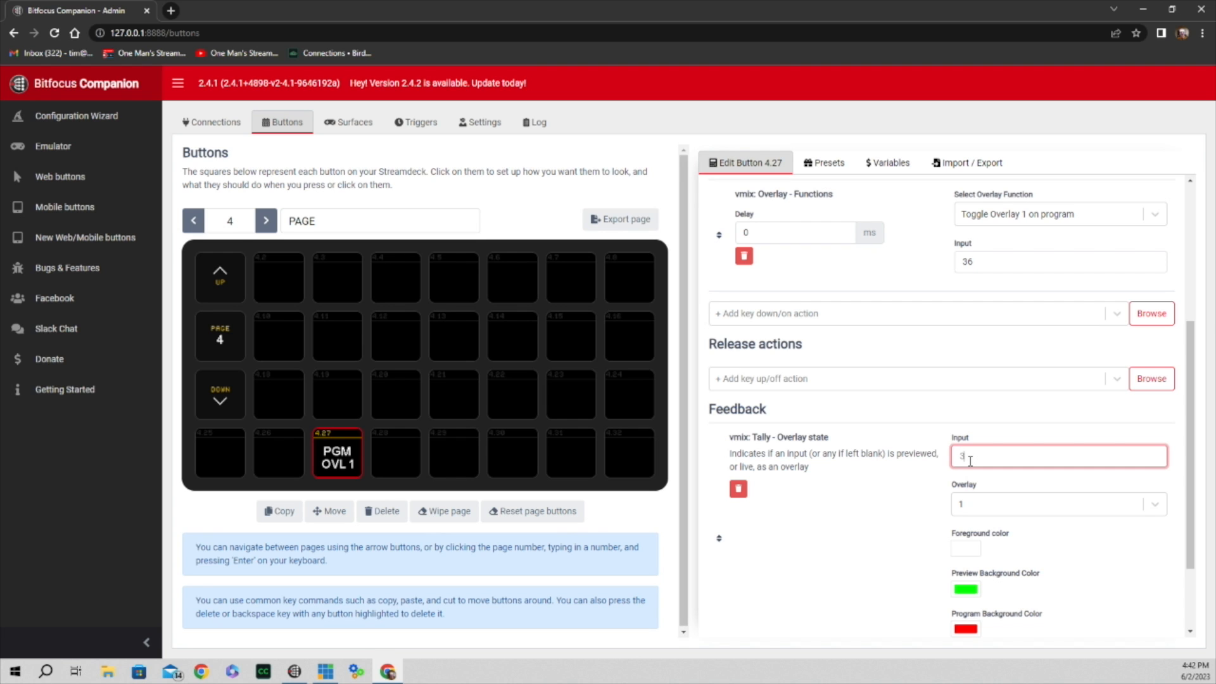
pyautogui.write('36')
# Step: Test the PGM OVL 1 button by toggling its overlay graphic on and off
pyautogui.scroll(5, 885, 189)
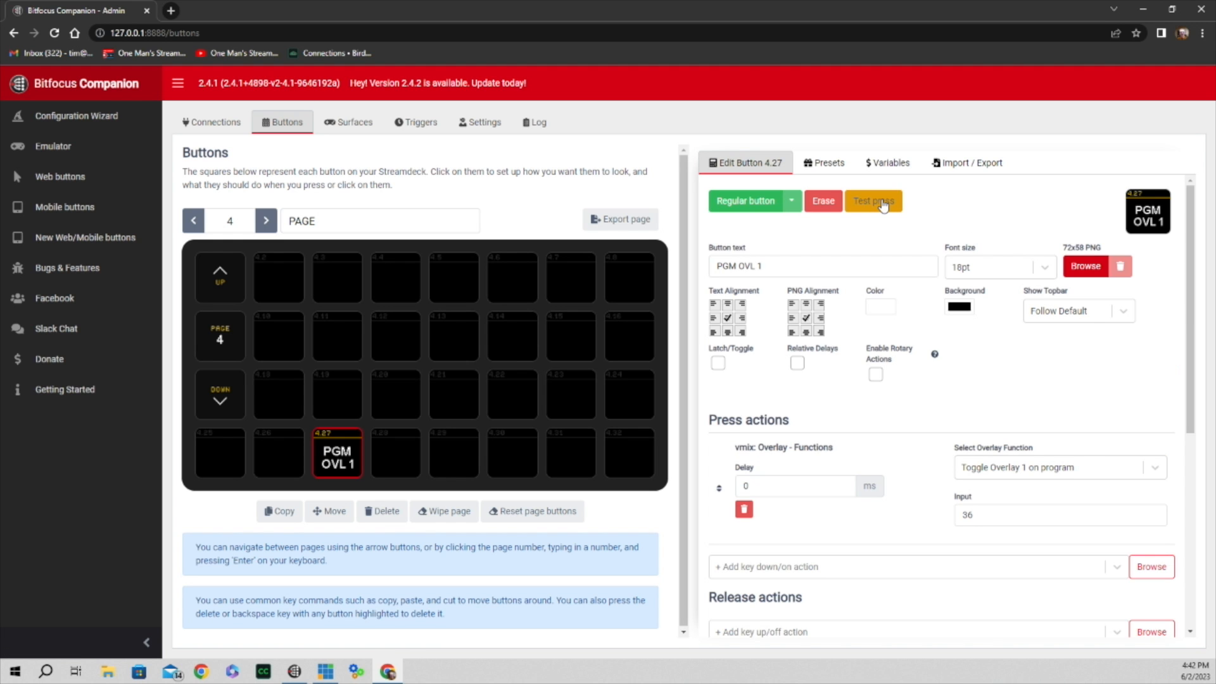
pyautogui.click(884, 205)
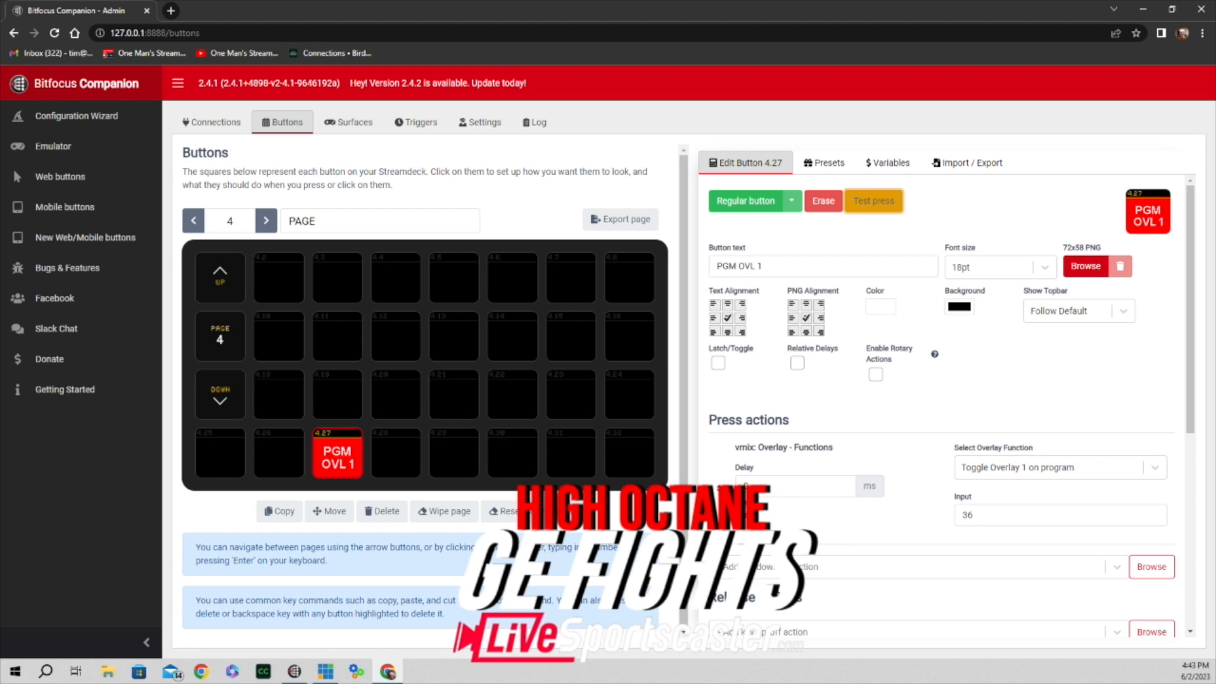
pyautogui.click(878, 214)
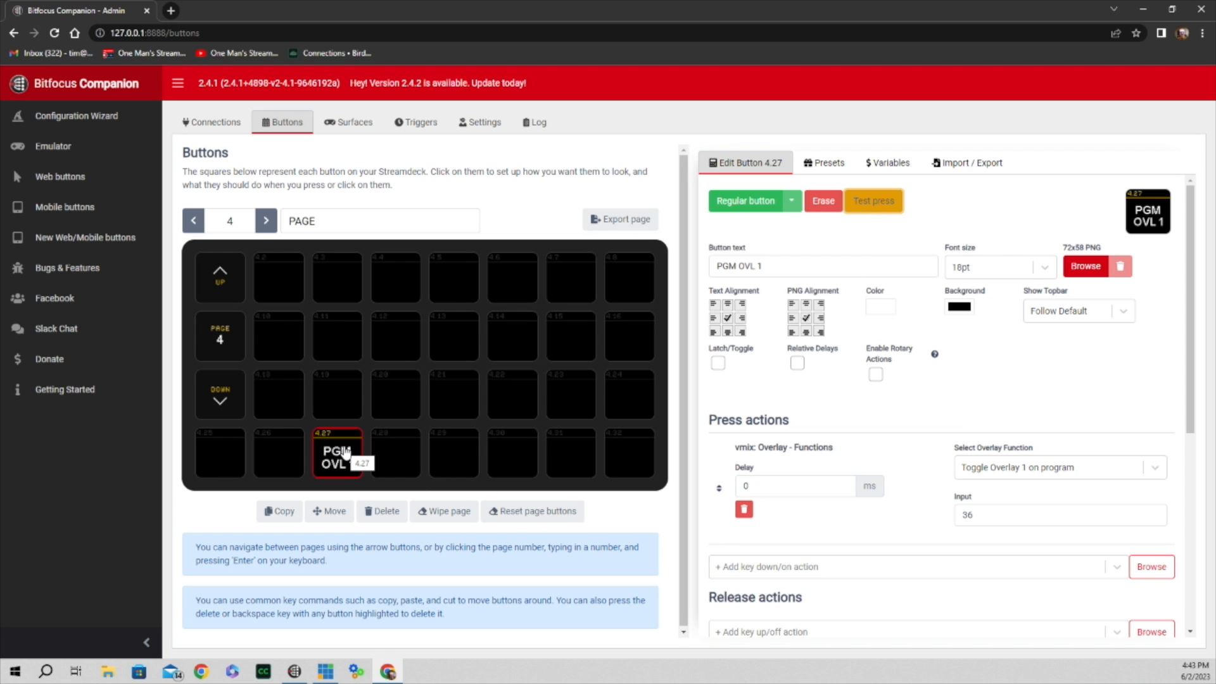
# Step: Delete the PGM OVL 1 button from page 4 and confirm clearing its style and actions
pyautogui.click(345, 452)
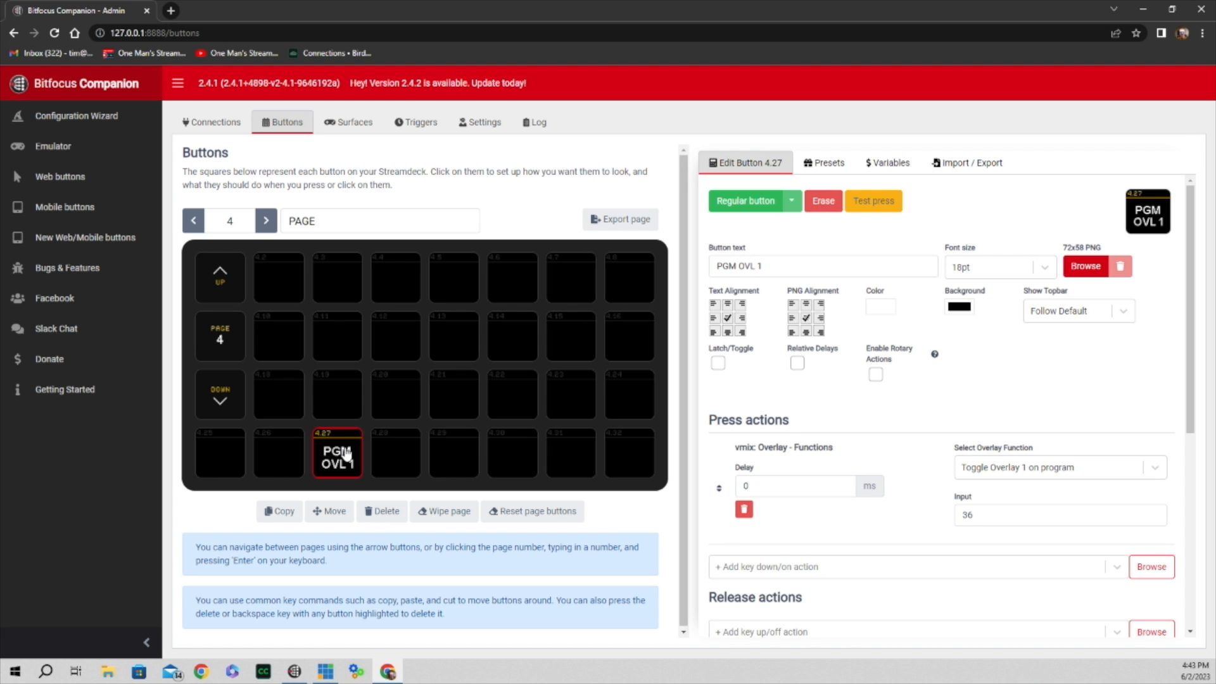
pyautogui.click(346, 455)
pyautogui.click(382, 511)
pyautogui.click(334, 452)
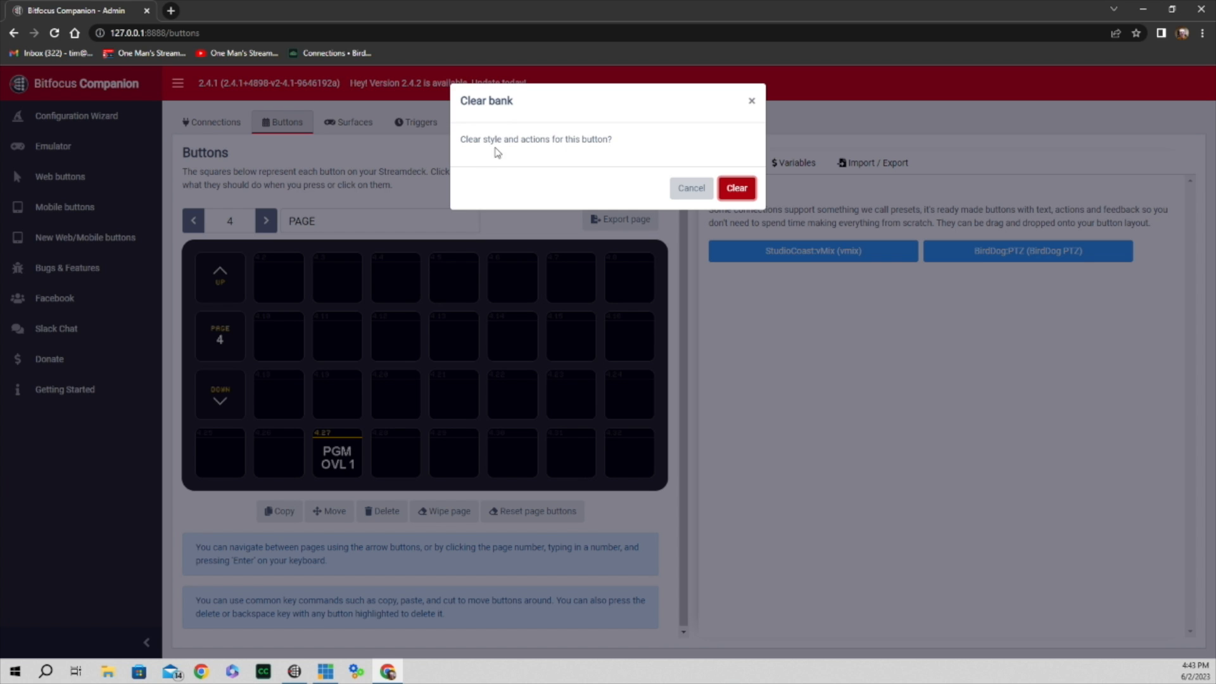
pyautogui.click(736, 188)
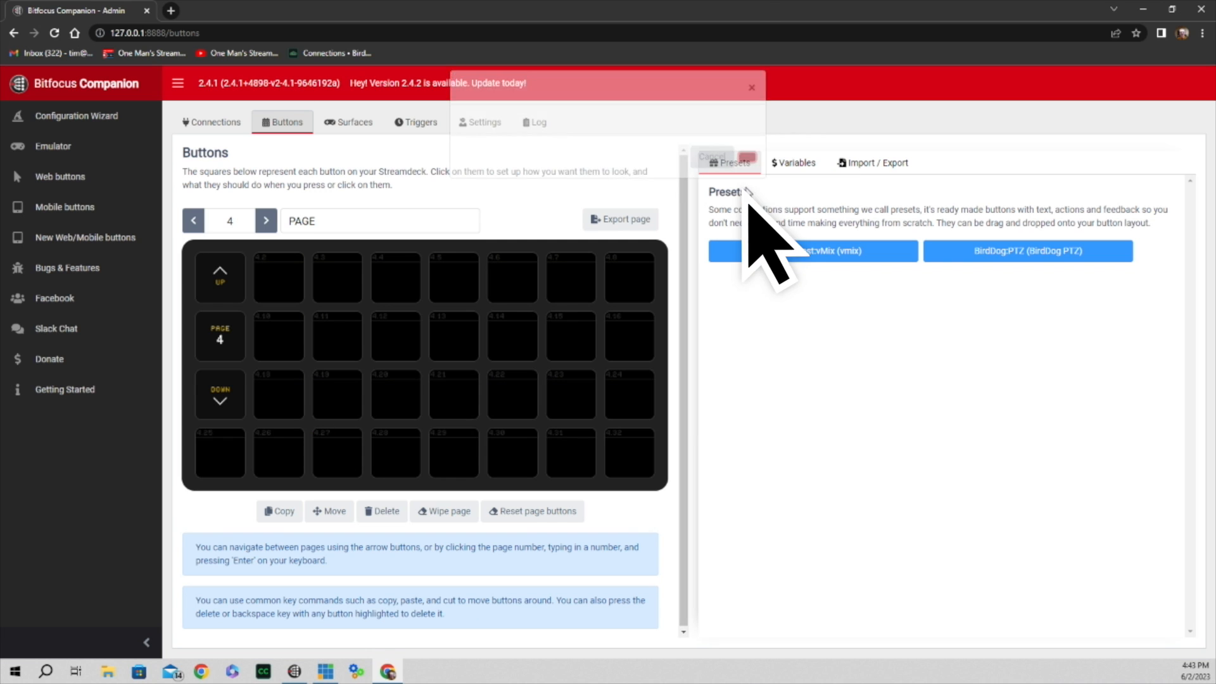
# Step: Open the Sponsor Bug button on page 1 and display the vMix Overlays presets
pyautogui.click(339, 399)
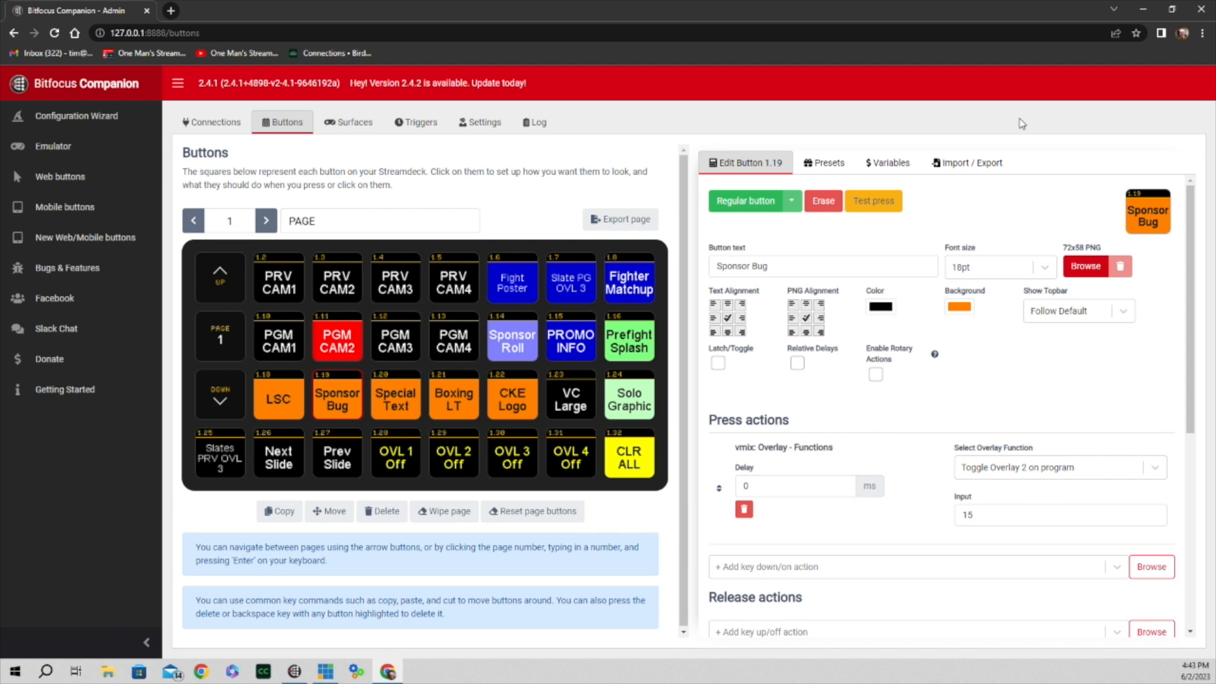
pyautogui.click(819, 166)
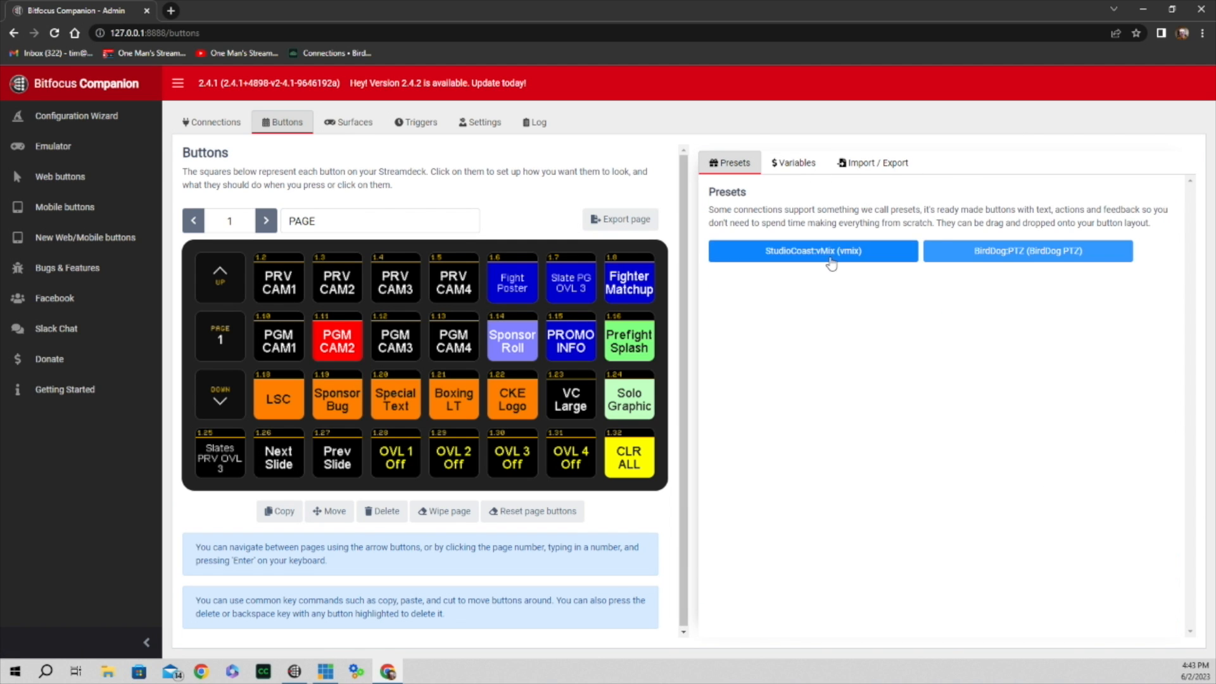
pyautogui.click(774, 256)
pyautogui.click(777, 282)
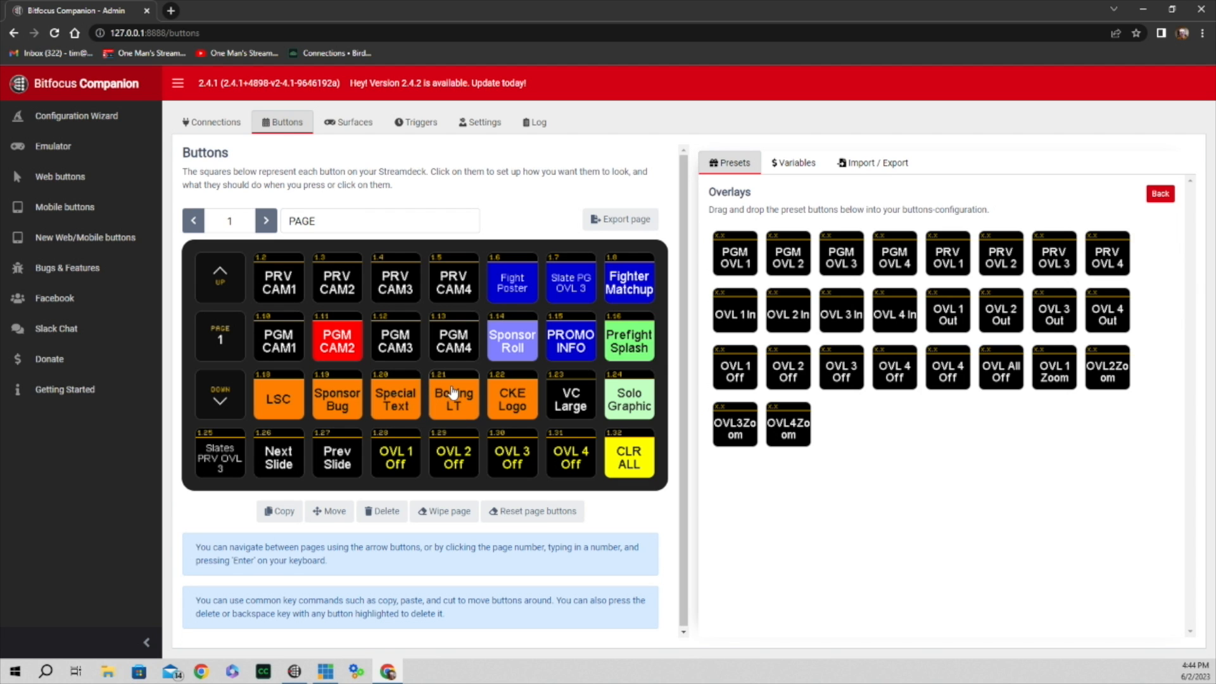
# Step: Review the Sponsor Bug button's overlay function, input and overlay tally feedback settings
pyautogui.click(348, 404)
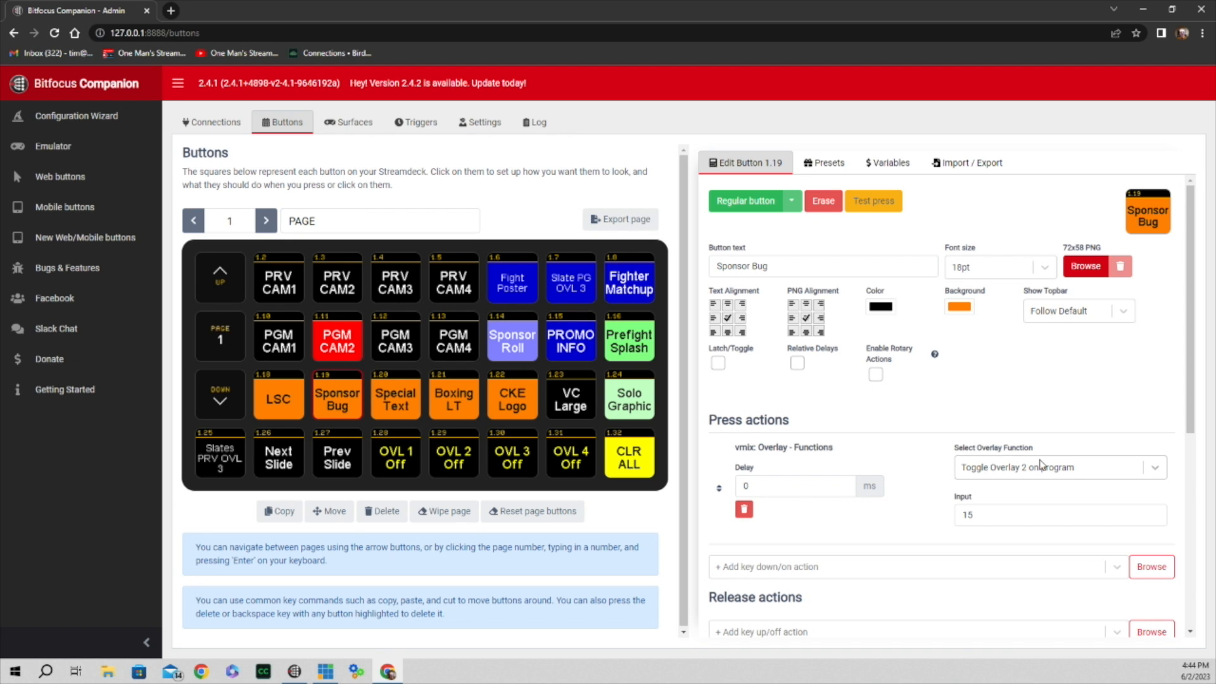
pyautogui.scroll(-2, 981, 435)
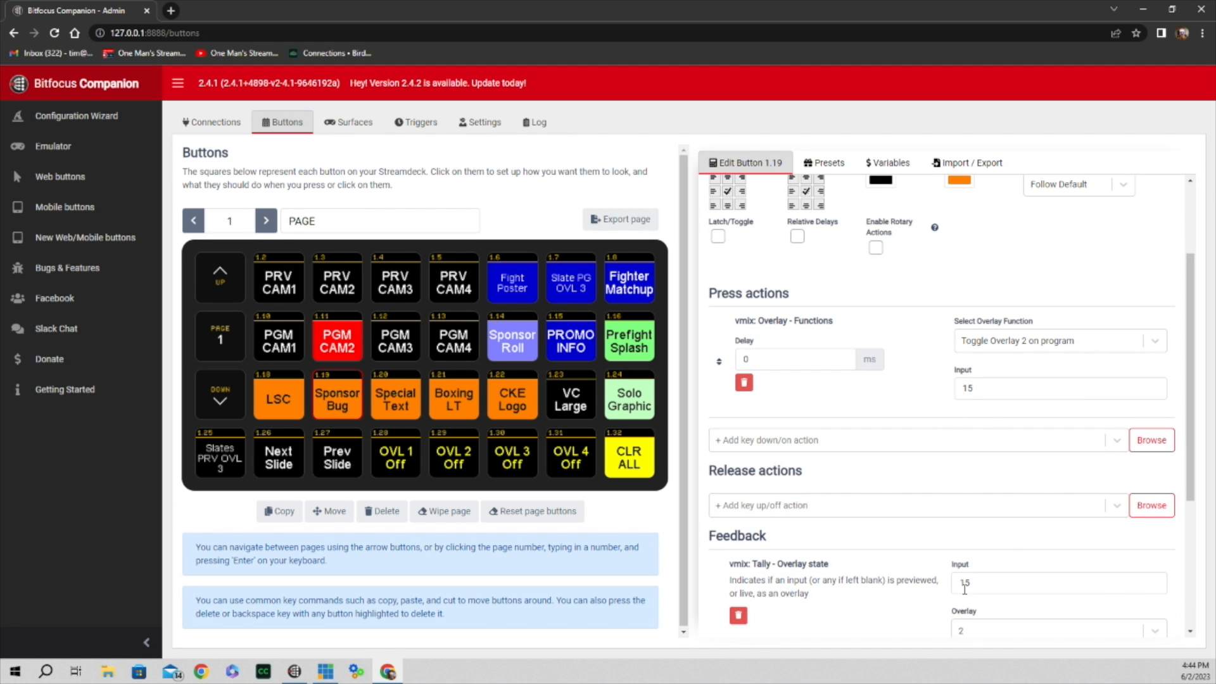
pyautogui.scroll(-4, 970, 572)
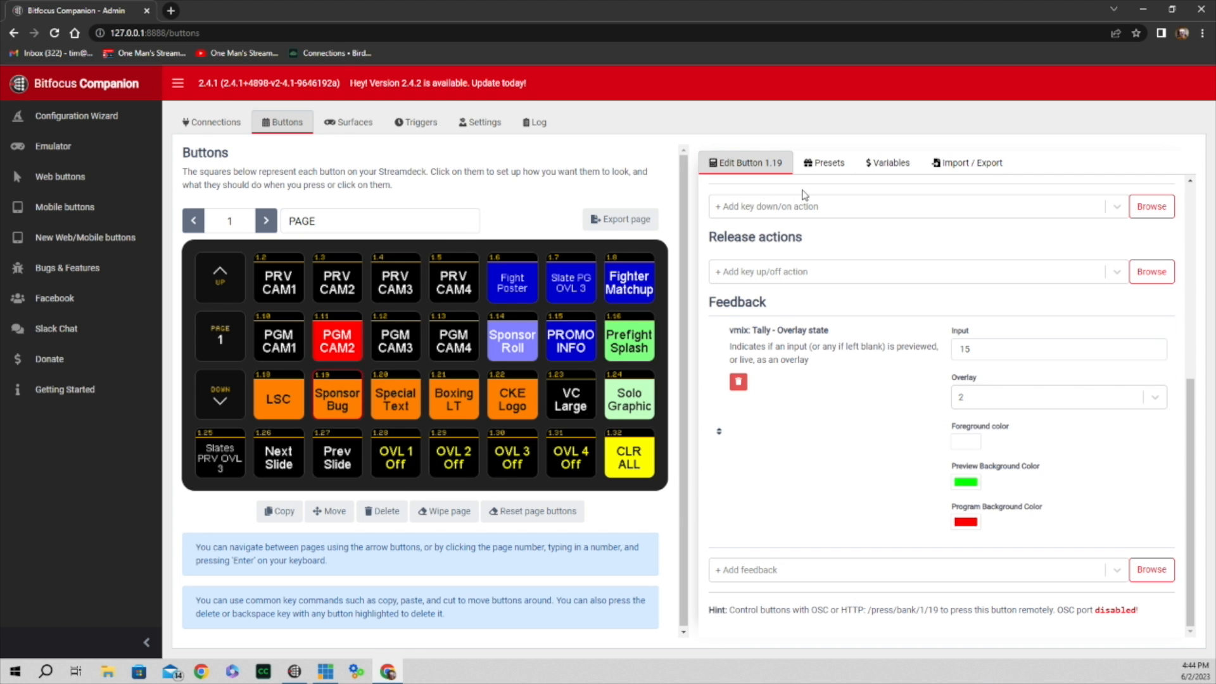
# Step: Test the Sponsor Bug button by toggling its overlay on and off
pyautogui.click(338, 403)
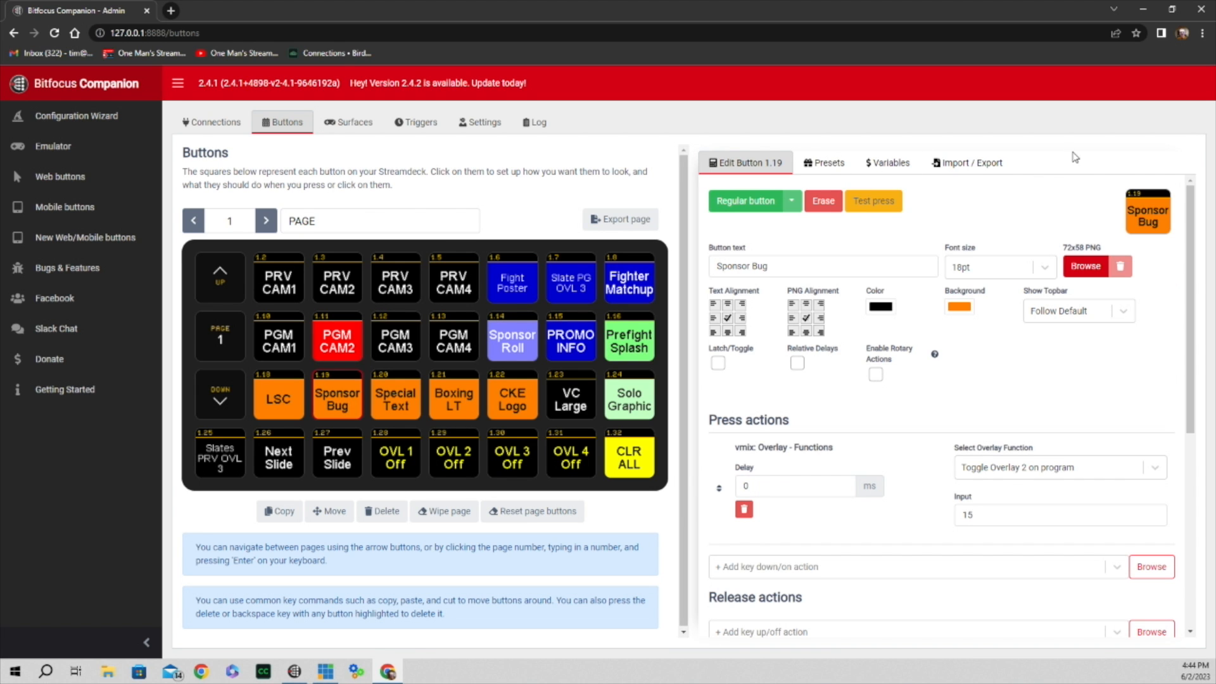
pyautogui.click(877, 205)
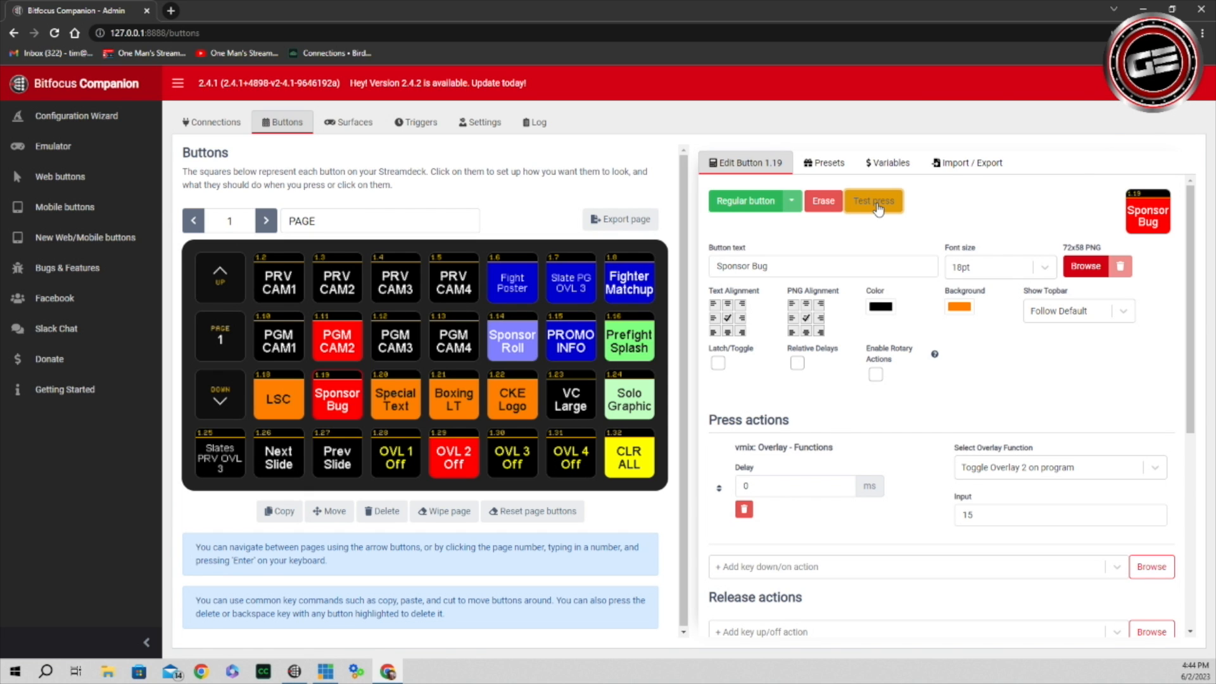
pyautogui.click(879, 209)
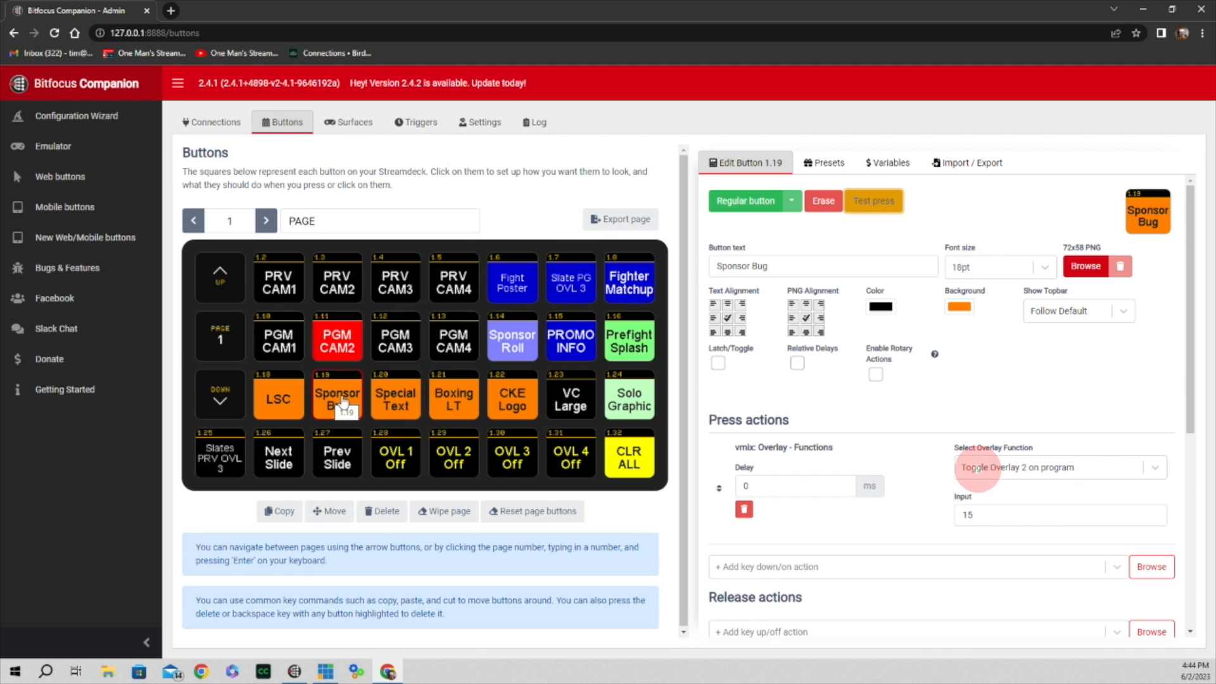
# Step: Review the Special Text button's overlay action and tally feedback, keeping the feedback overlay at 3
pyautogui.click(399, 406)
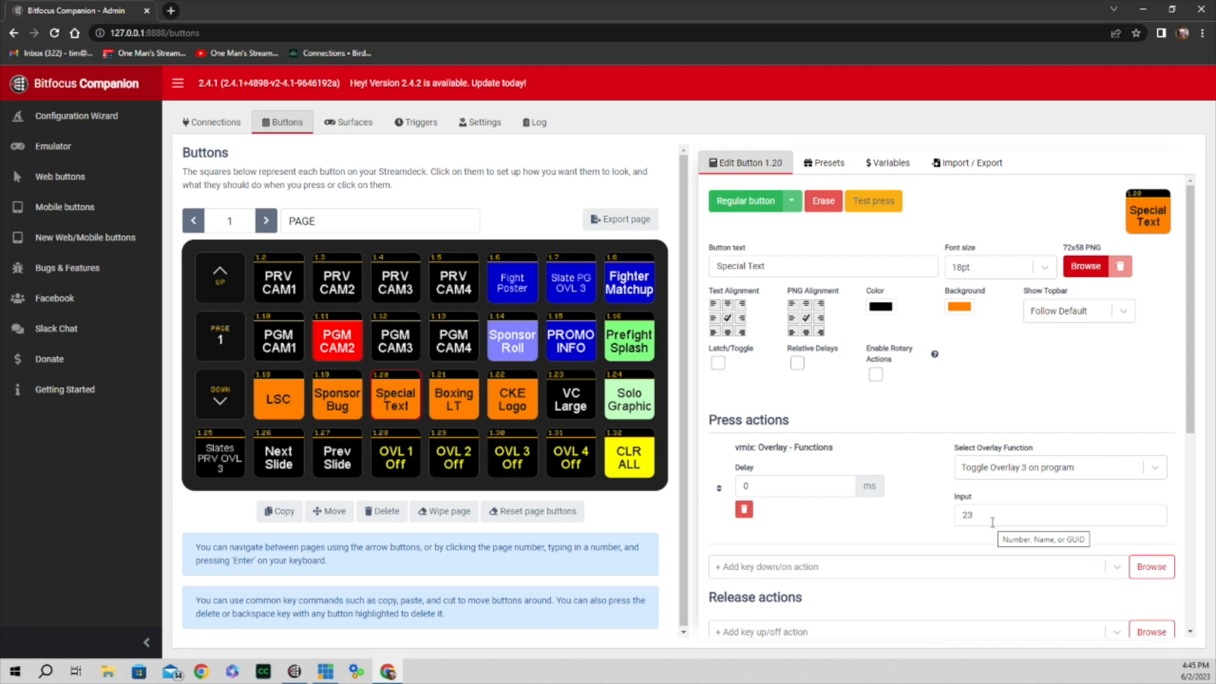
pyautogui.scroll(-3, 1009, 369)
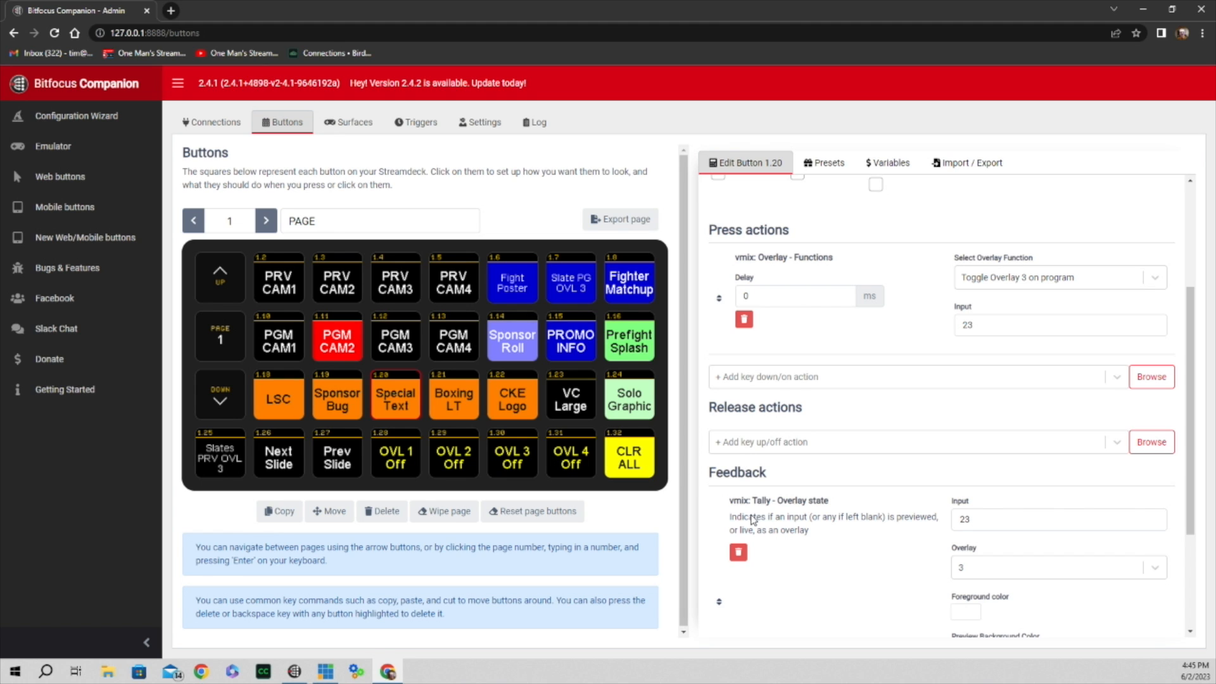
pyautogui.scroll(-1, 919, 507)
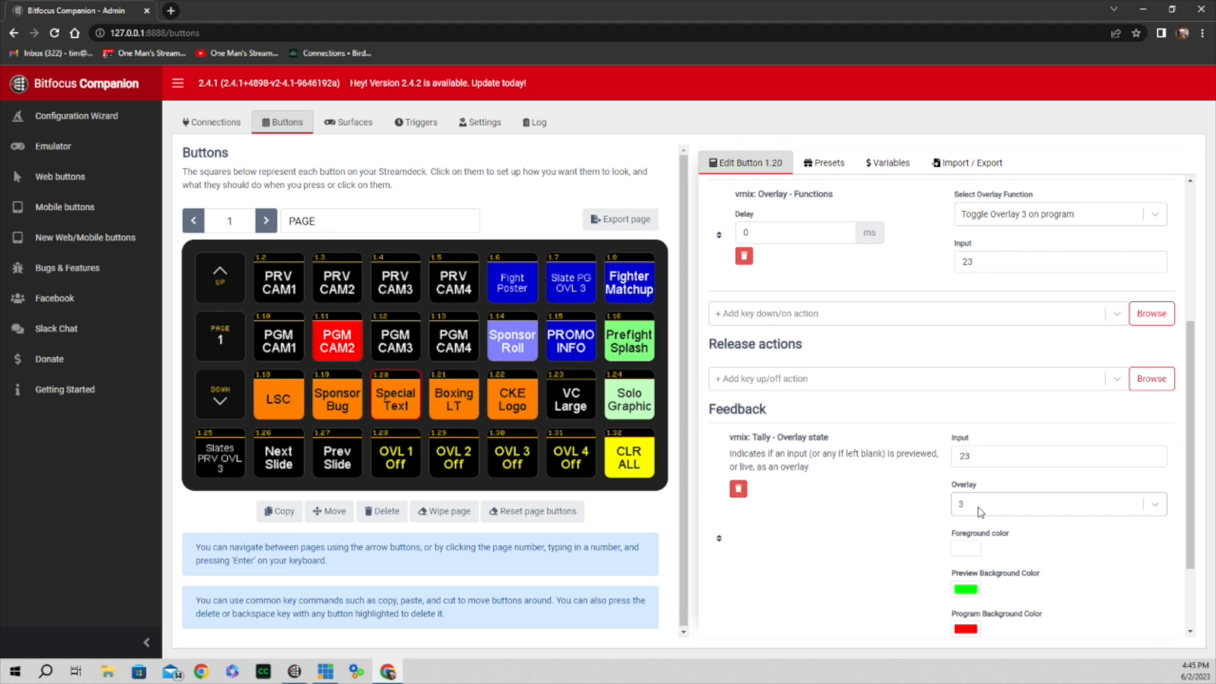
pyautogui.click(1155, 506)
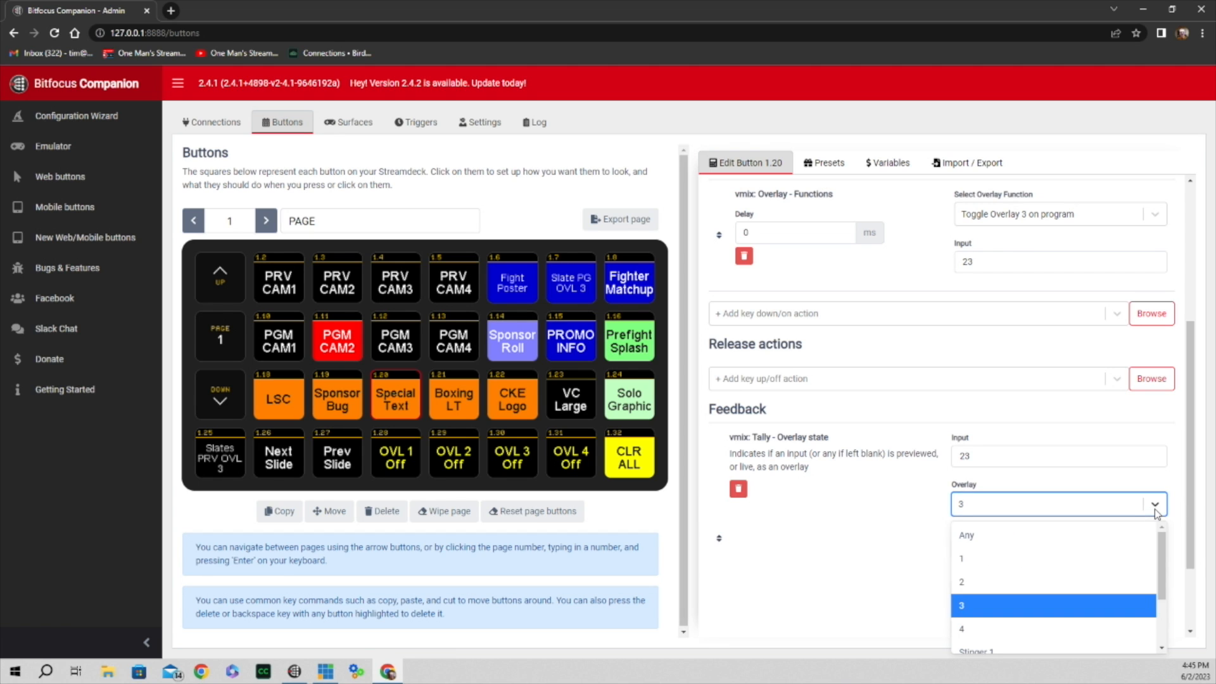
pyautogui.click(990, 603)
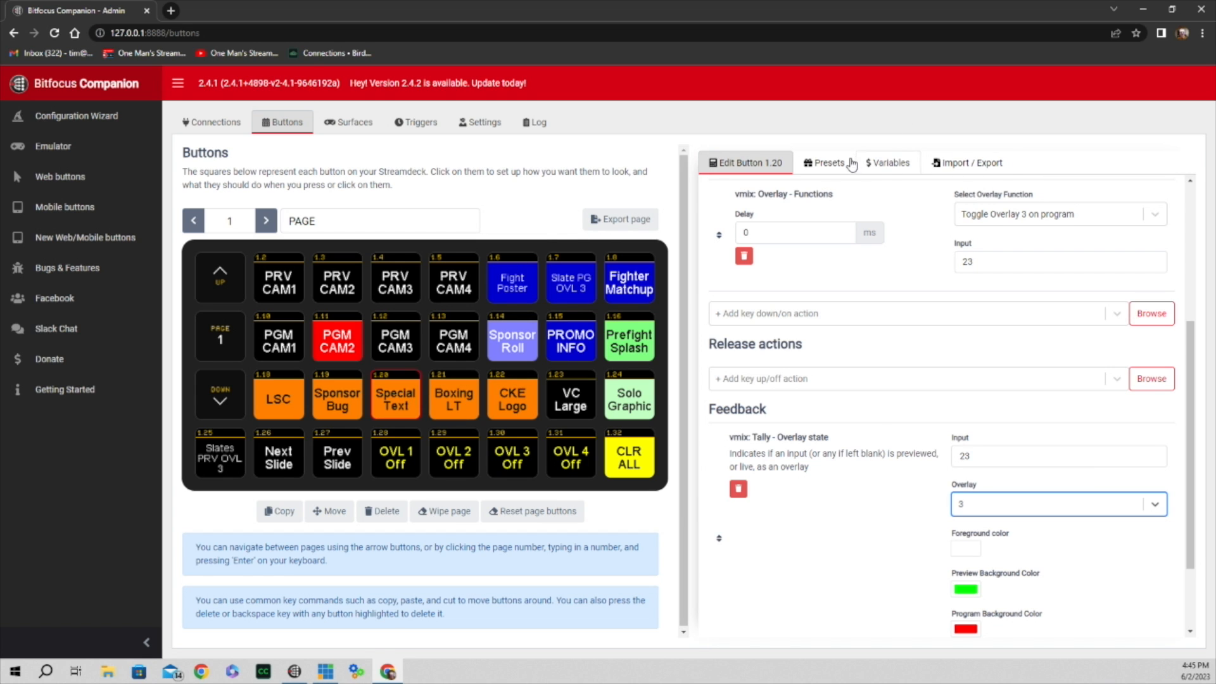
# Step: Test the Special Text button by toggling its commentary graphic on and off
pyautogui.click(397, 399)
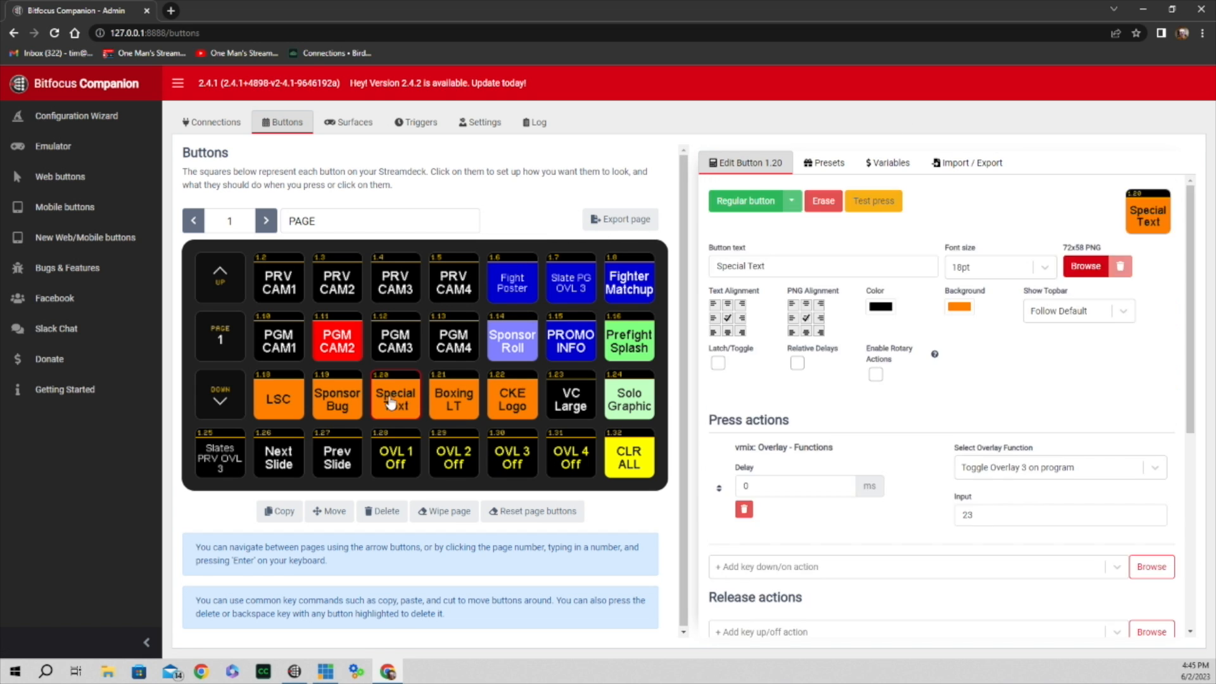
pyautogui.click(879, 204)
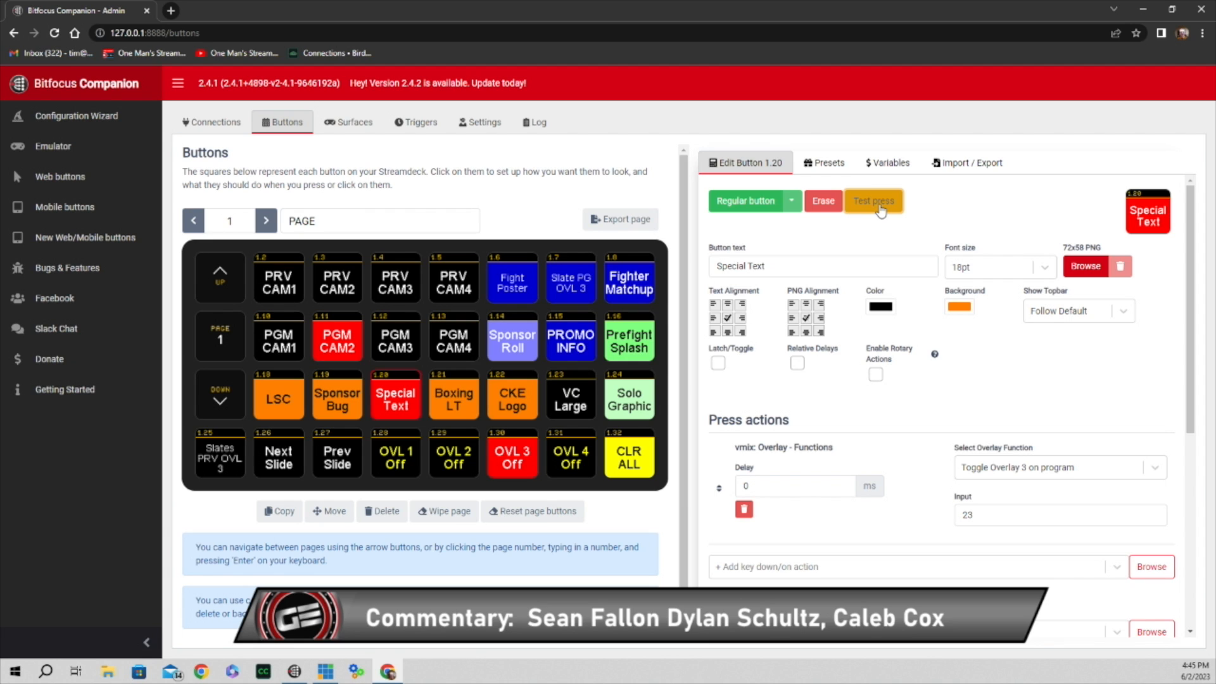
pyautogui.click(879, 204)
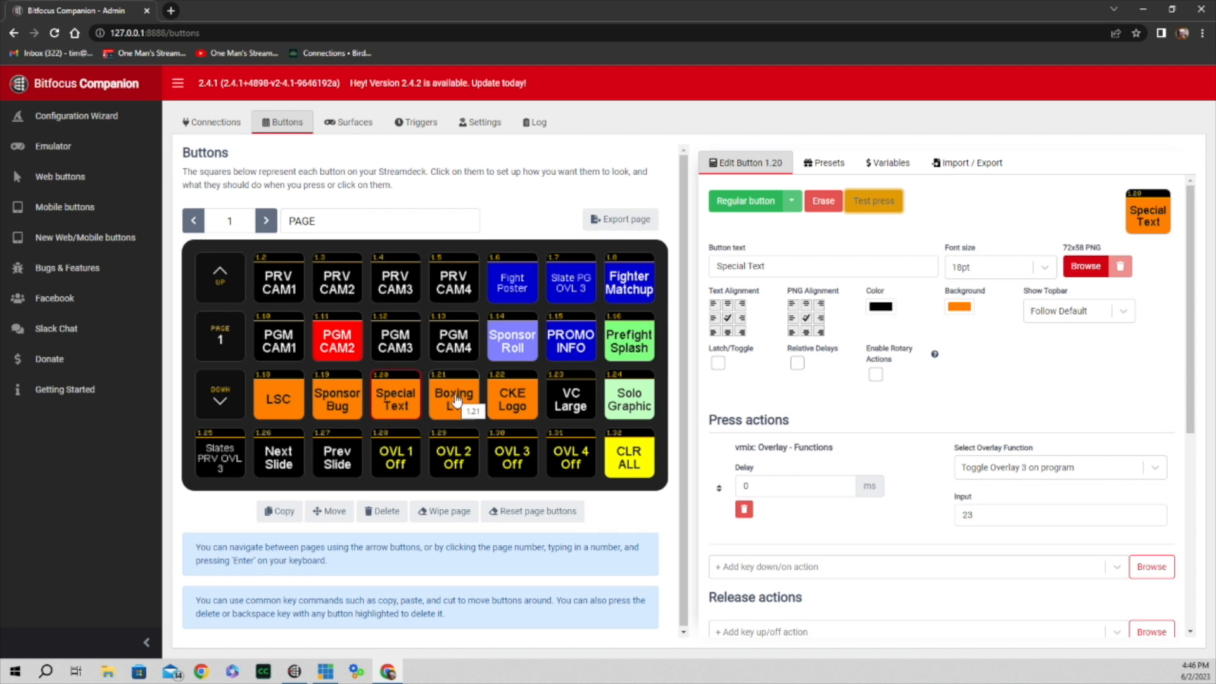
# Step: Open the Boxing LT button and test it by toggling its lower third on and off
pyautogui.click(454, 400)
pyautogui.click(882, 202)
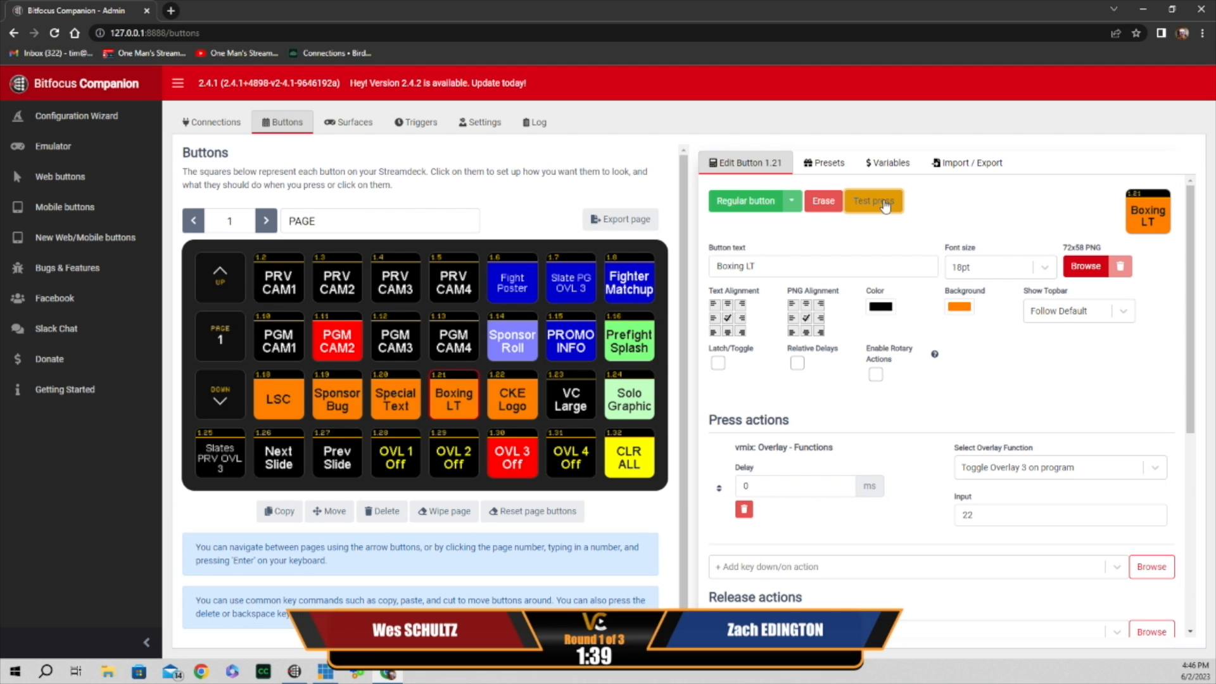
pyautogui.click(885, 204)
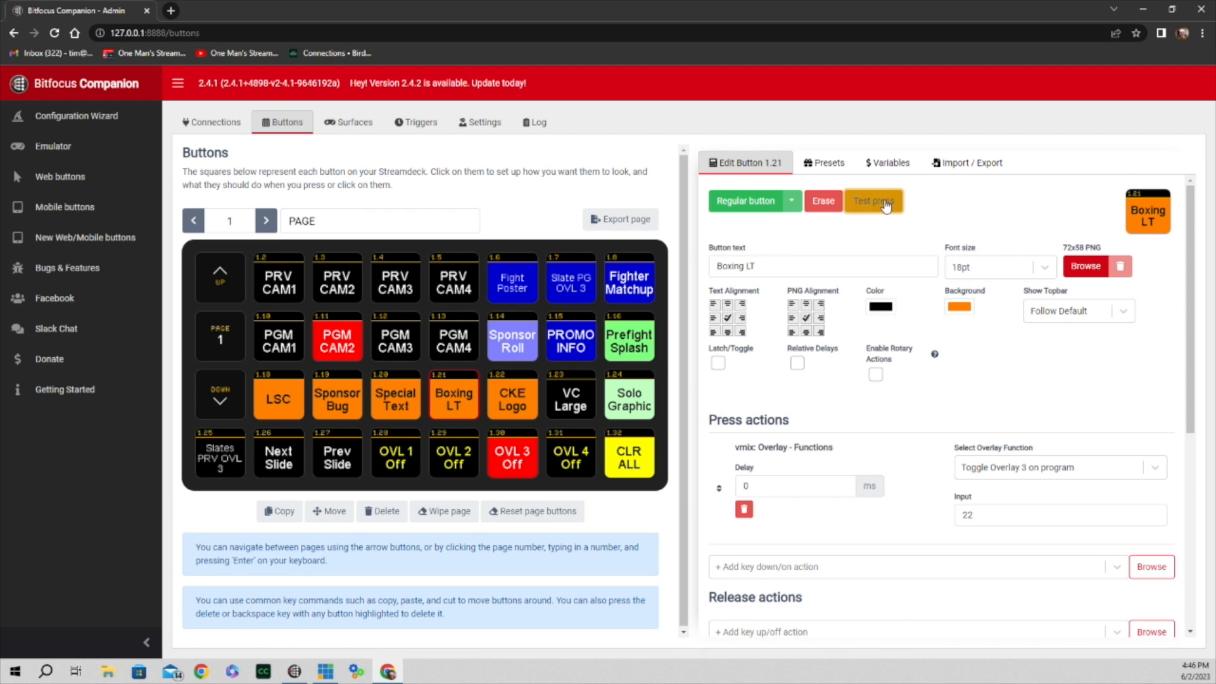
# Step: Review the CKE Logo button's program overlay action and its overlay tally feedback
pyautogui.click(518, 400)
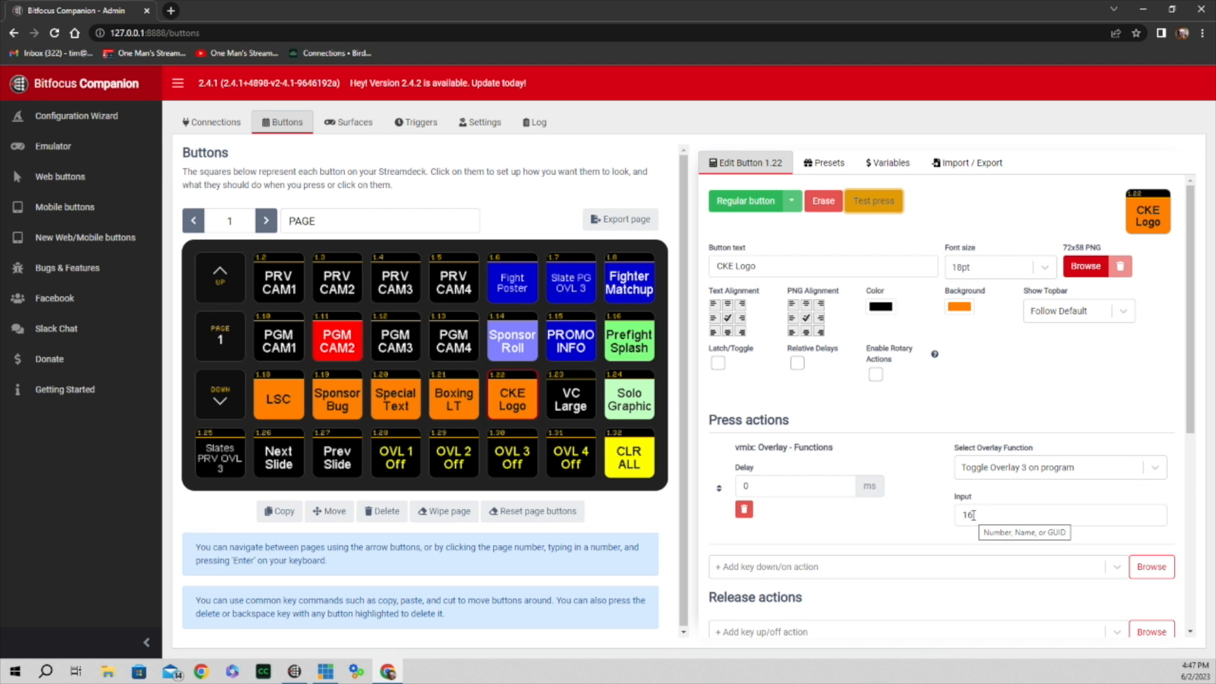
pyautogui.scroll(-4, 974, 515)
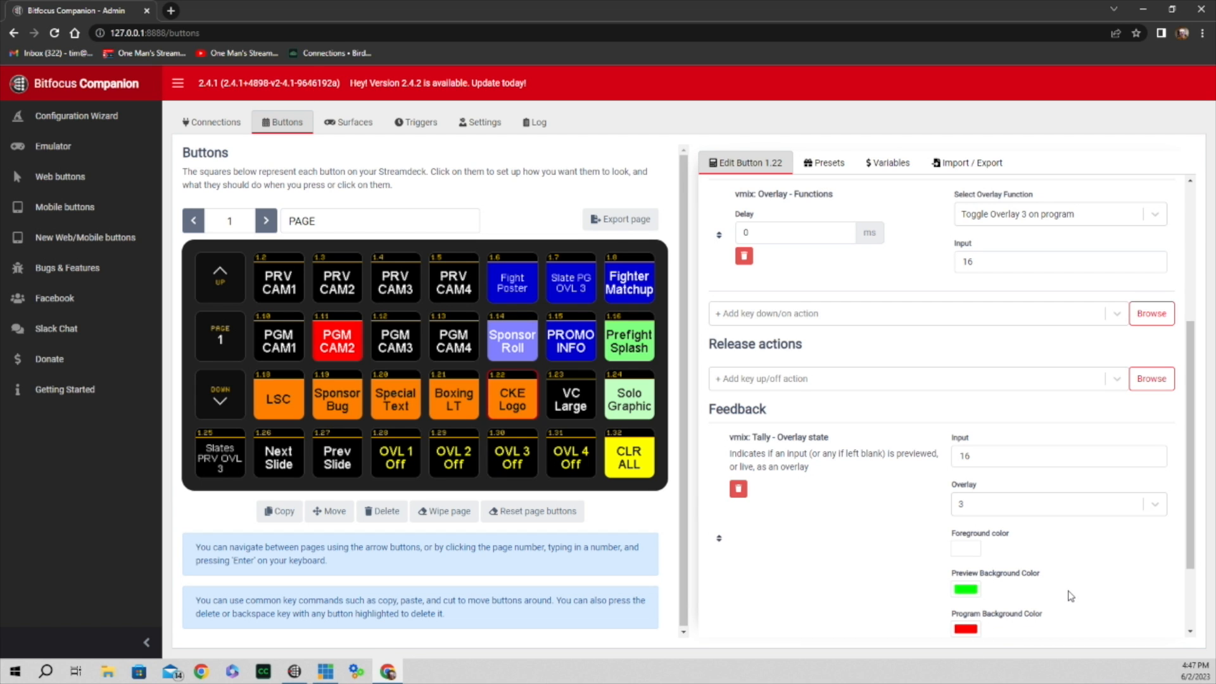
pyautogui.scroll(1, 1070, 596)
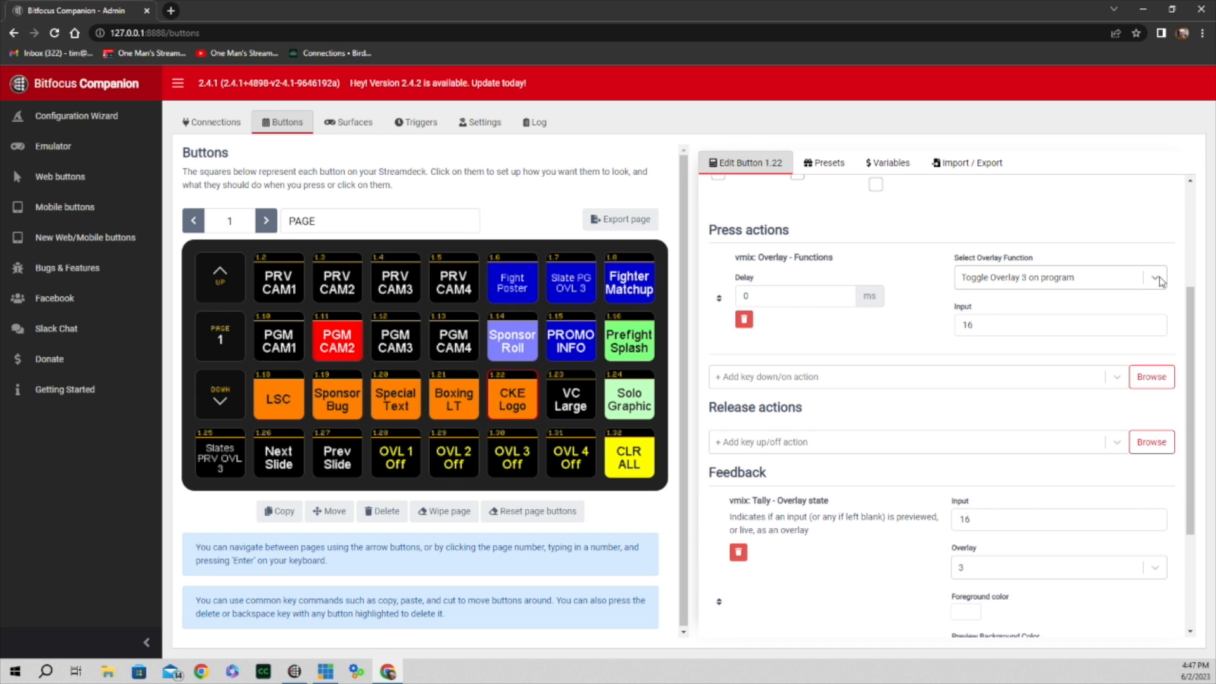
pyautogui.scroll(-3, 1161, 281)
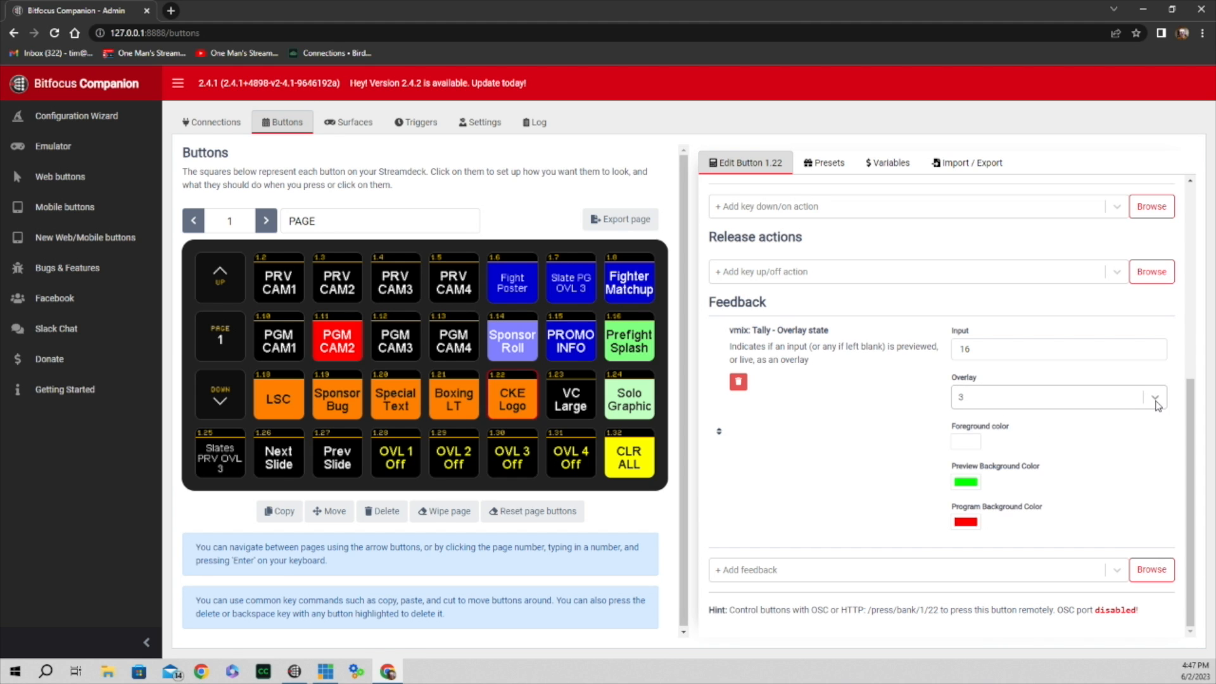
# Step: Open the Slates PRV OVL 3 button, check its overlay function choices, and test it by toggling the slate on preview
pyautogui.click(226, 460)
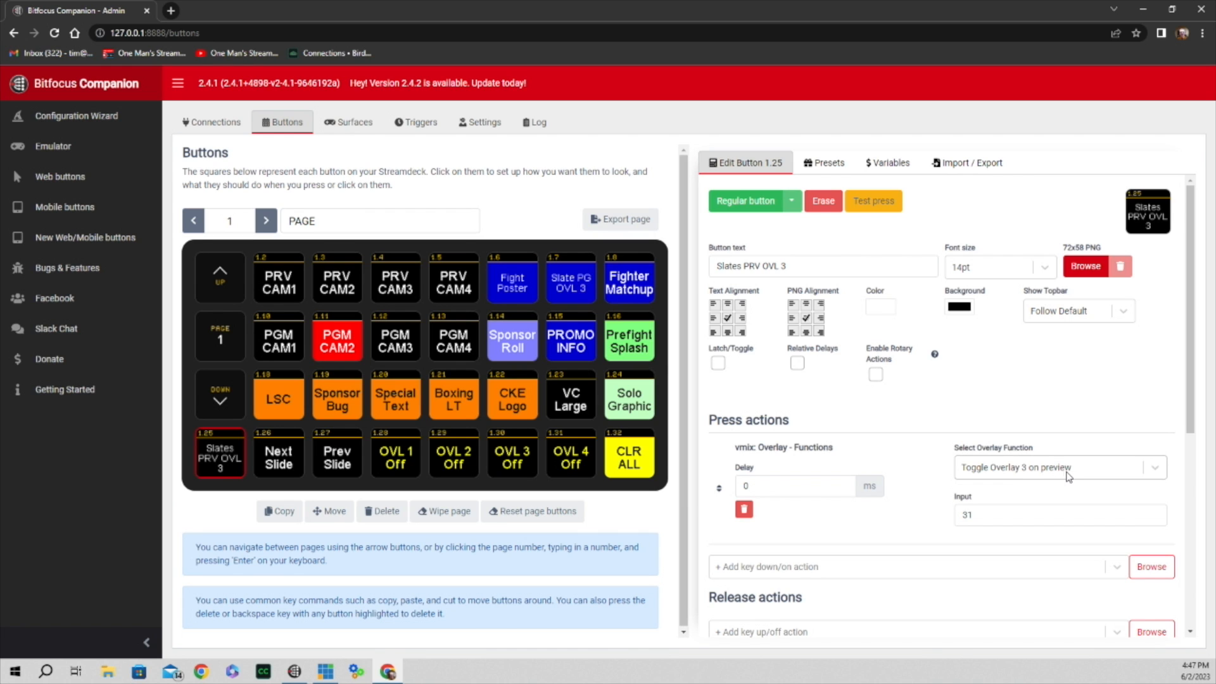
pyautogui.click(1155, 468)
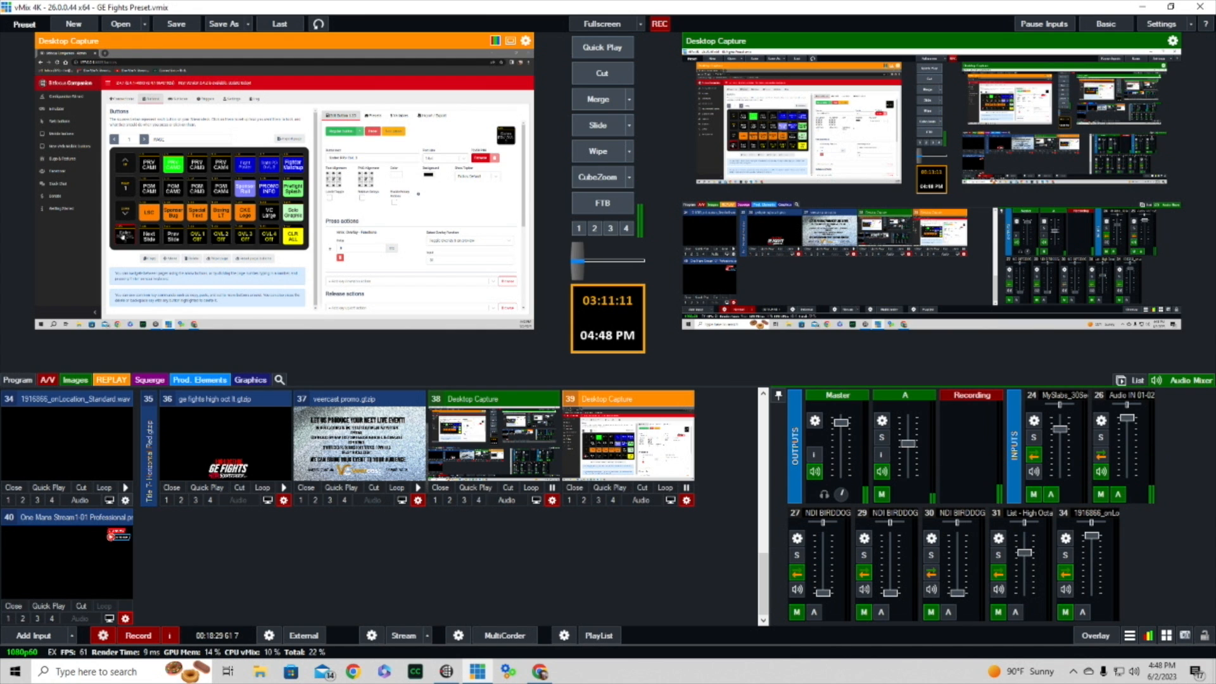
pyautogui.click(124, 236)
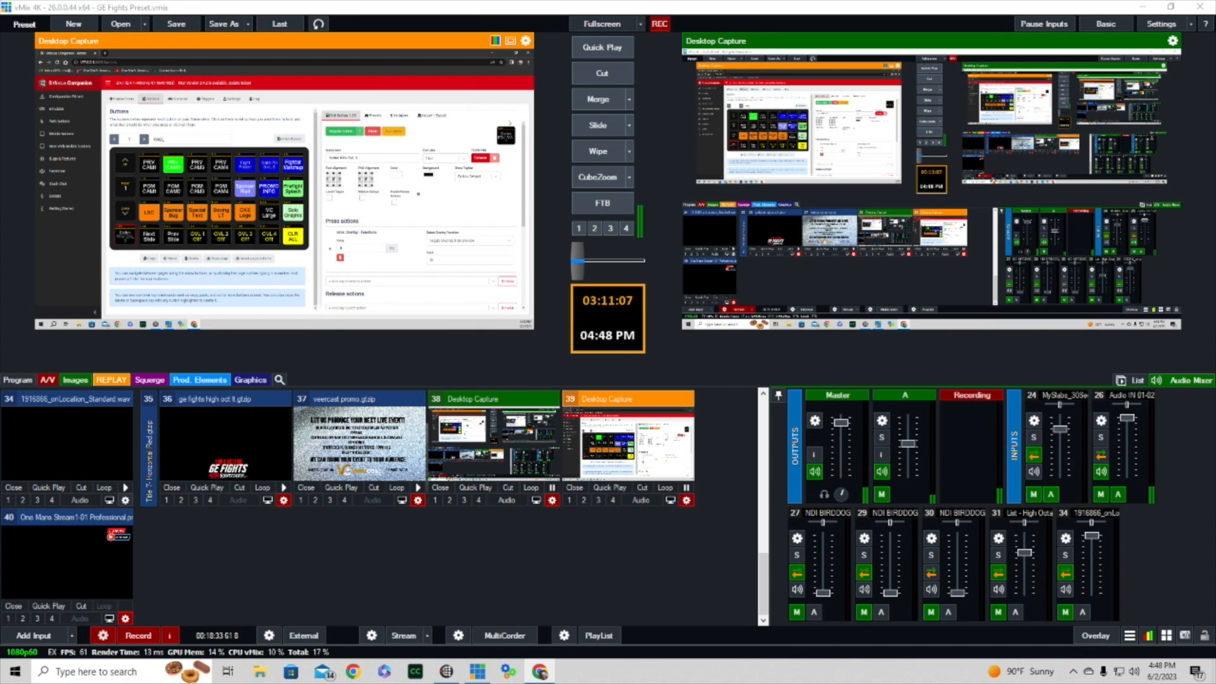
pyautogui.click(392, 132)
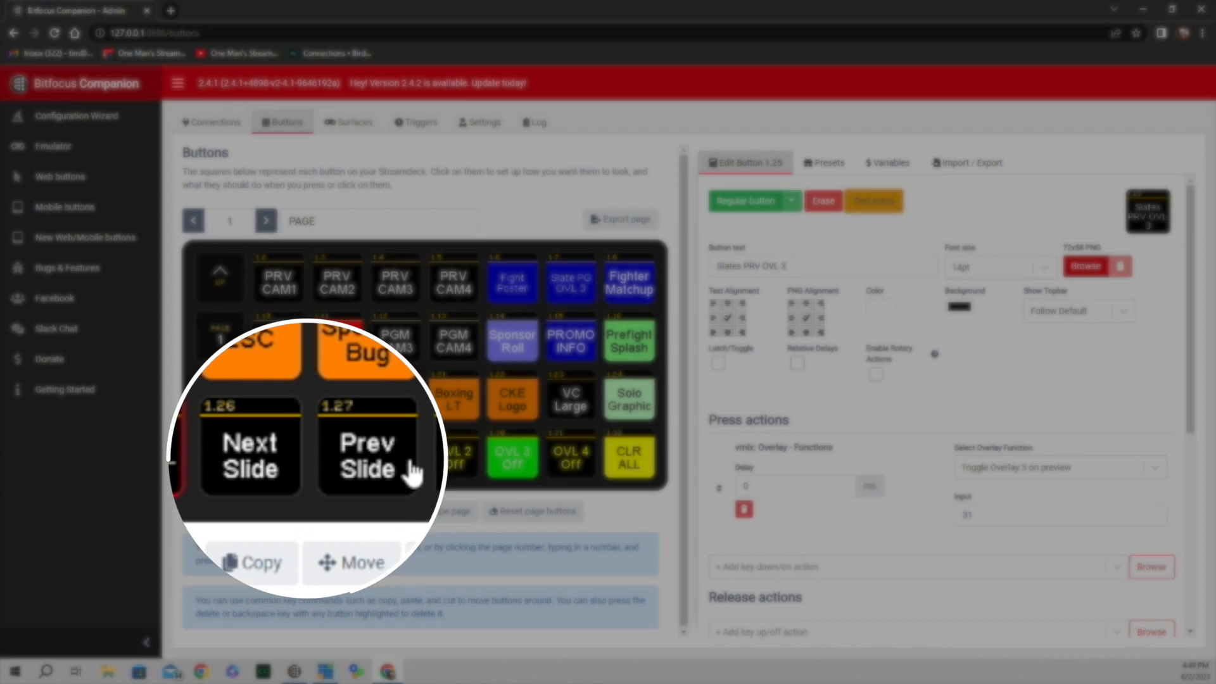
# Step: Open the Next Slide button, then browse the vMix presets in the Titles & Graphics category
pyautogui.click(279, 462)
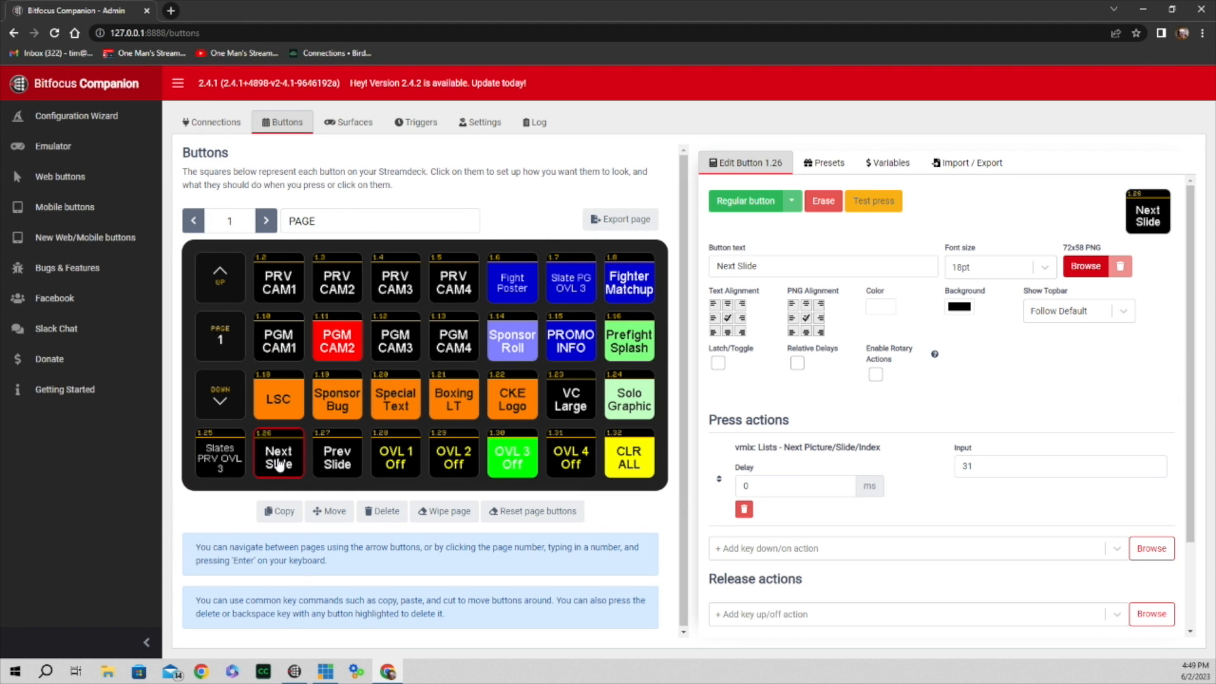
pyautogui.click(822, 166)
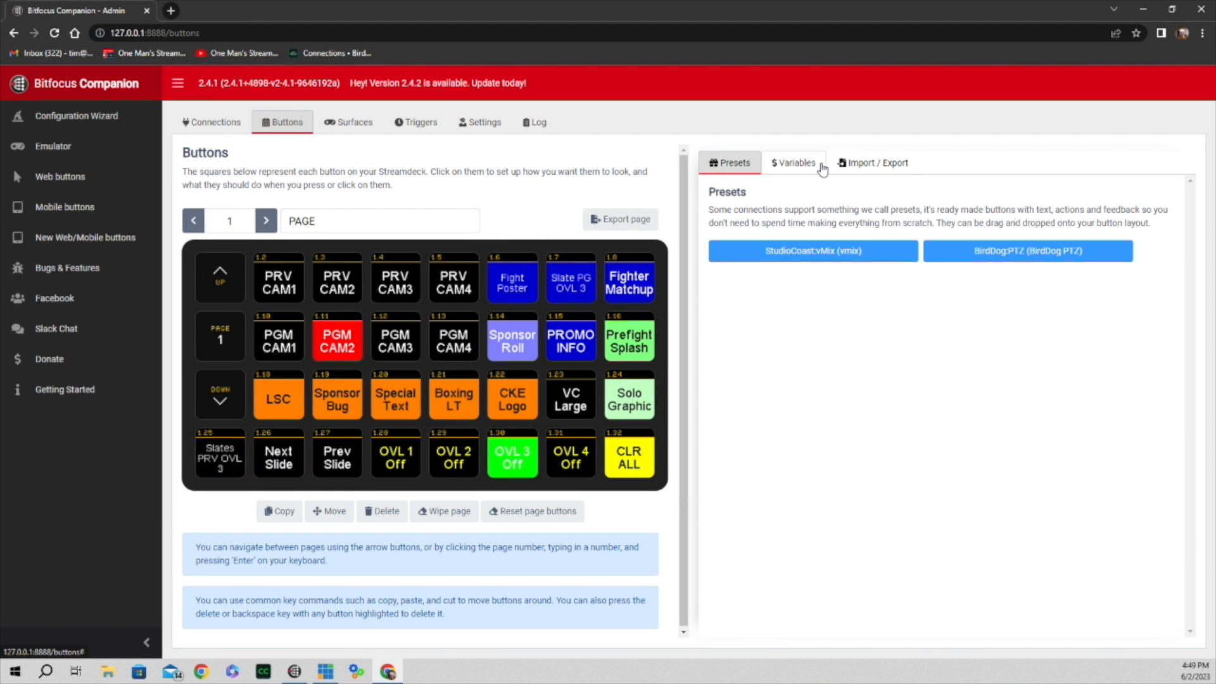
pyautogui.click(834, 250)
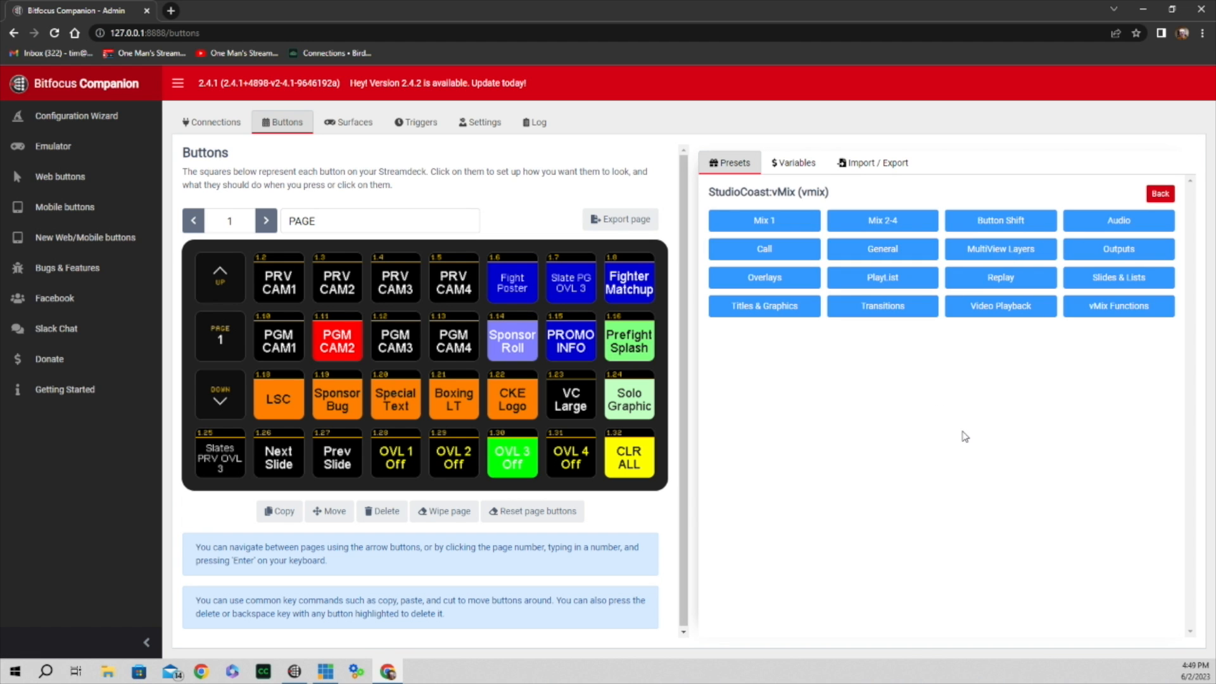
pyautogui.click(776, 307)
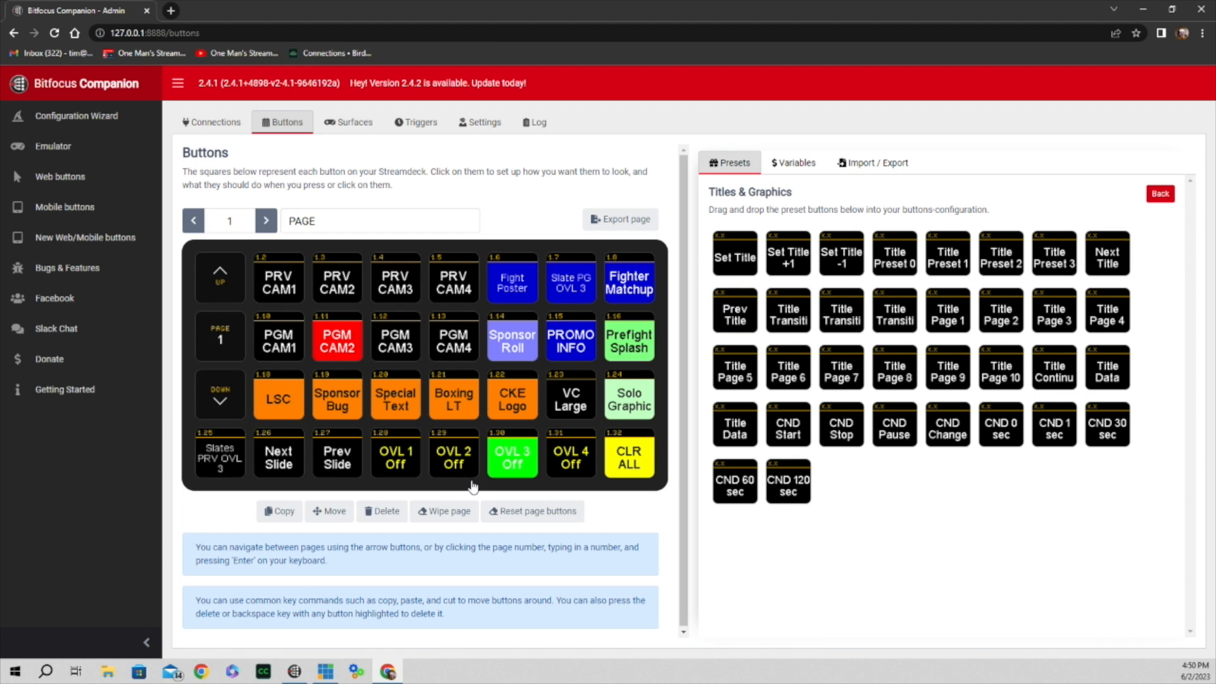
# Step: Review the Next Slide and Prev Slide buttons' list actions, and toggle the slate preview overlay off with Slates PRV OVL 3
pyautogui.click(282, 466)
pyautogui.click(283, 467)
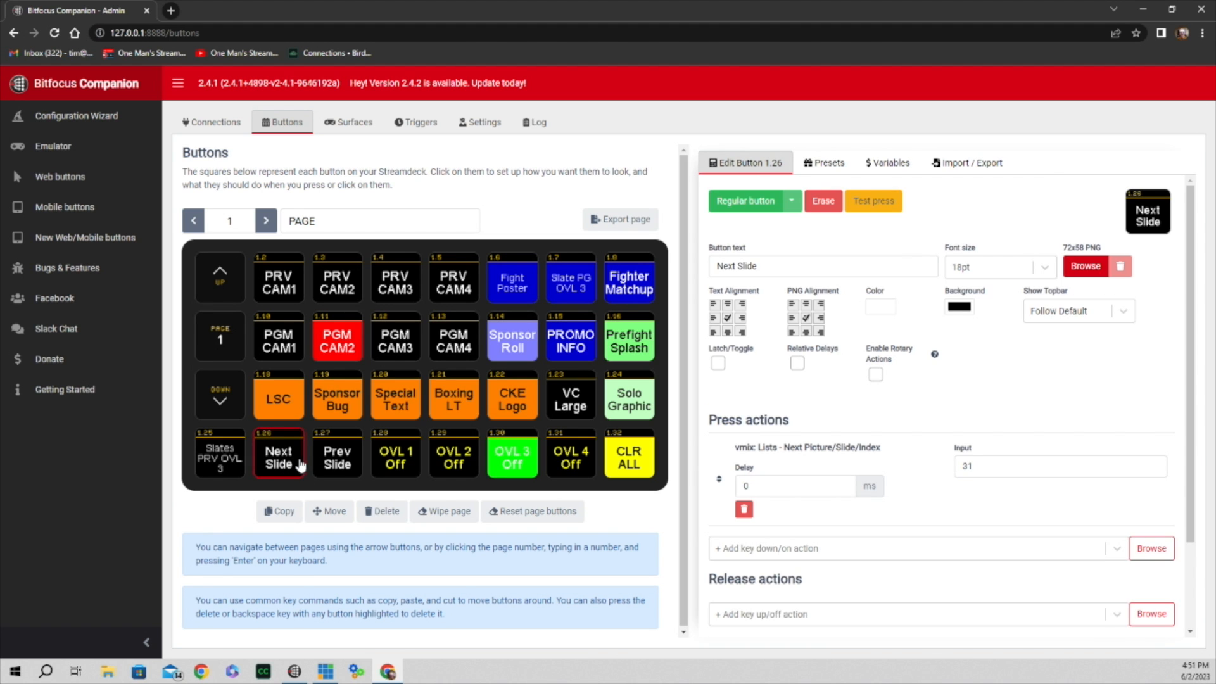
pyautogui.scroll(-2, 977, 466)
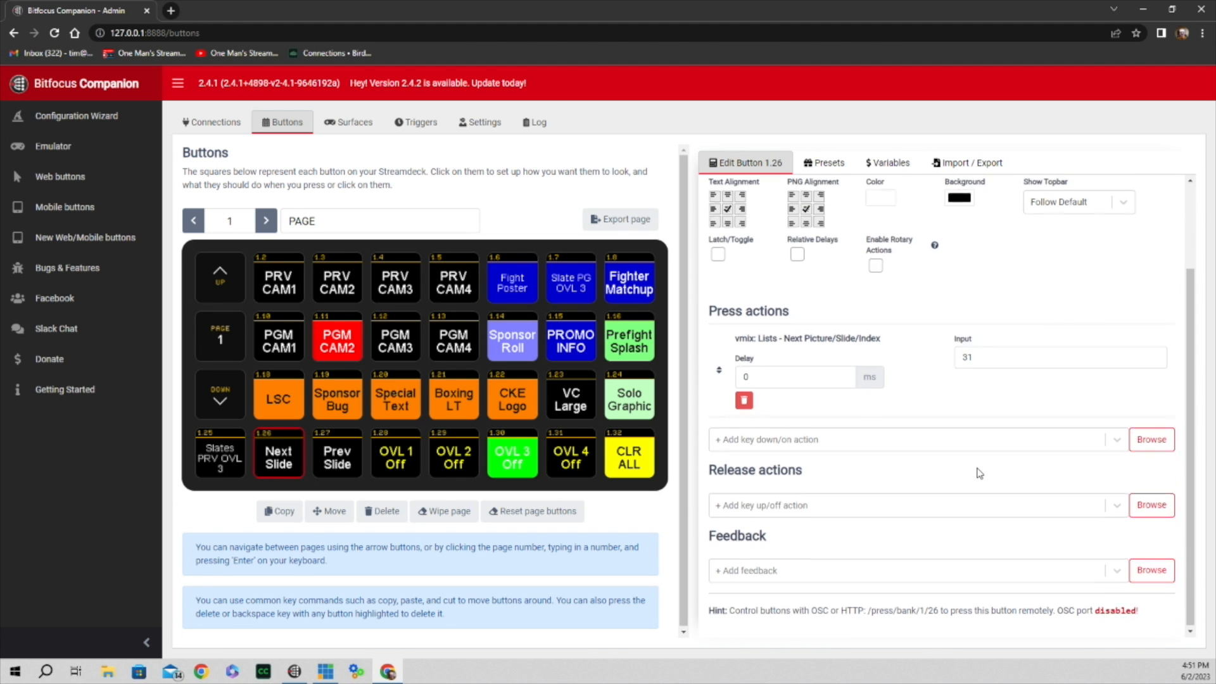
pyautogui.scroll(2, 979, 473)
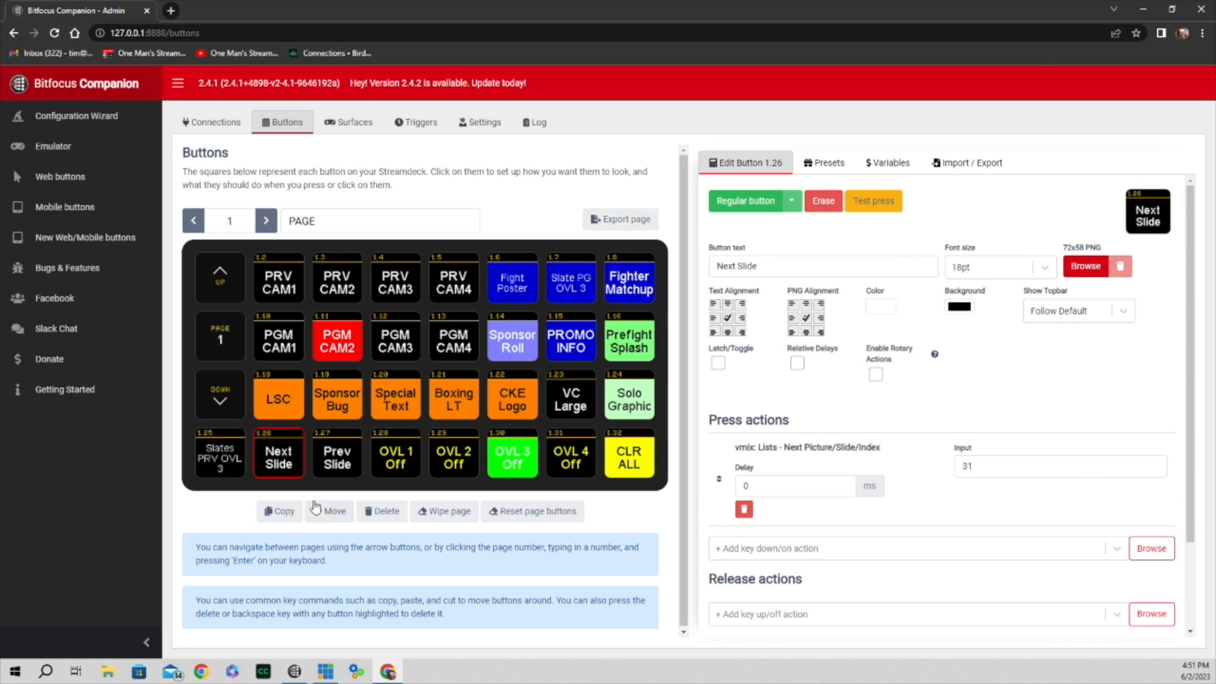
pyautogui.click(337, 458)
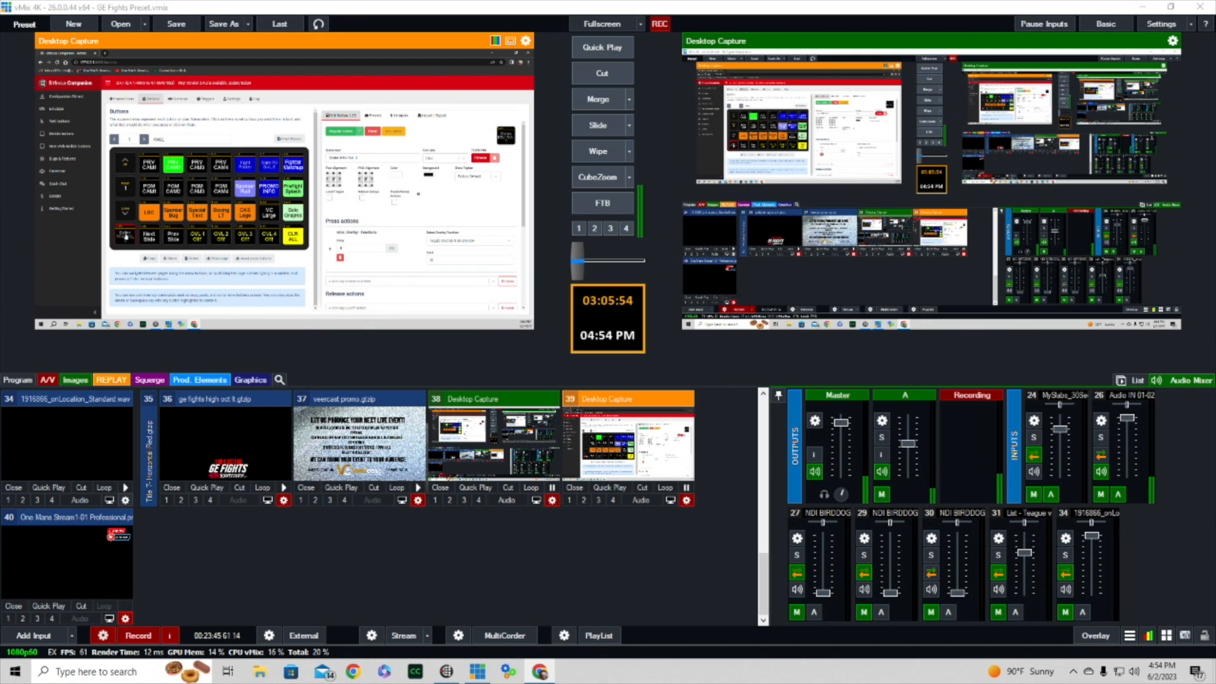
pyautogui.click(392, 133)
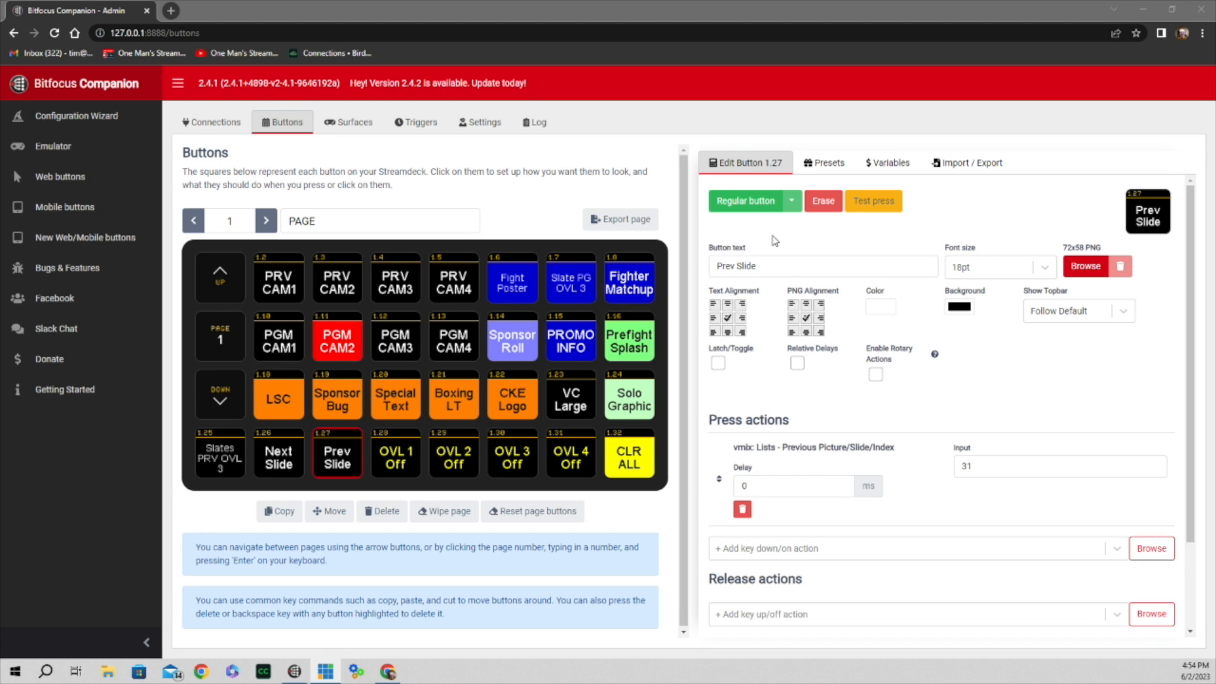
# Step: Display the vMix preset buttons in the Overlays category
pyautogui.click(836, 165)
pyautogui.click(840, 250)
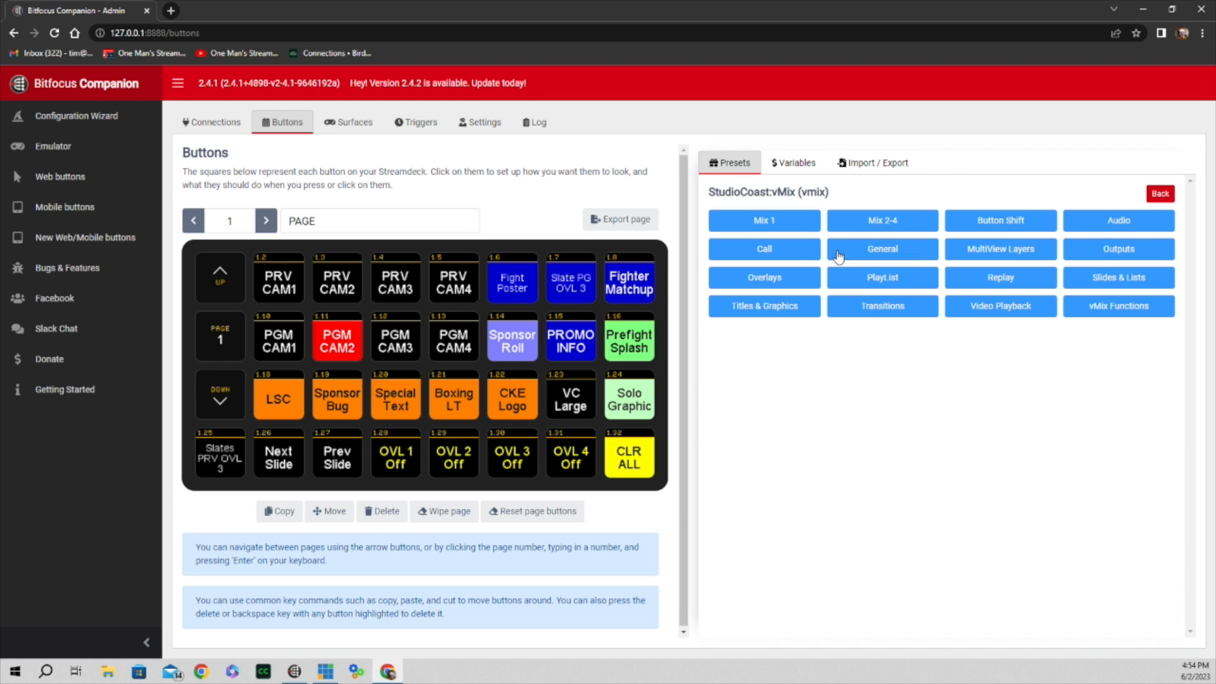
pyautogui.click(763, 279)
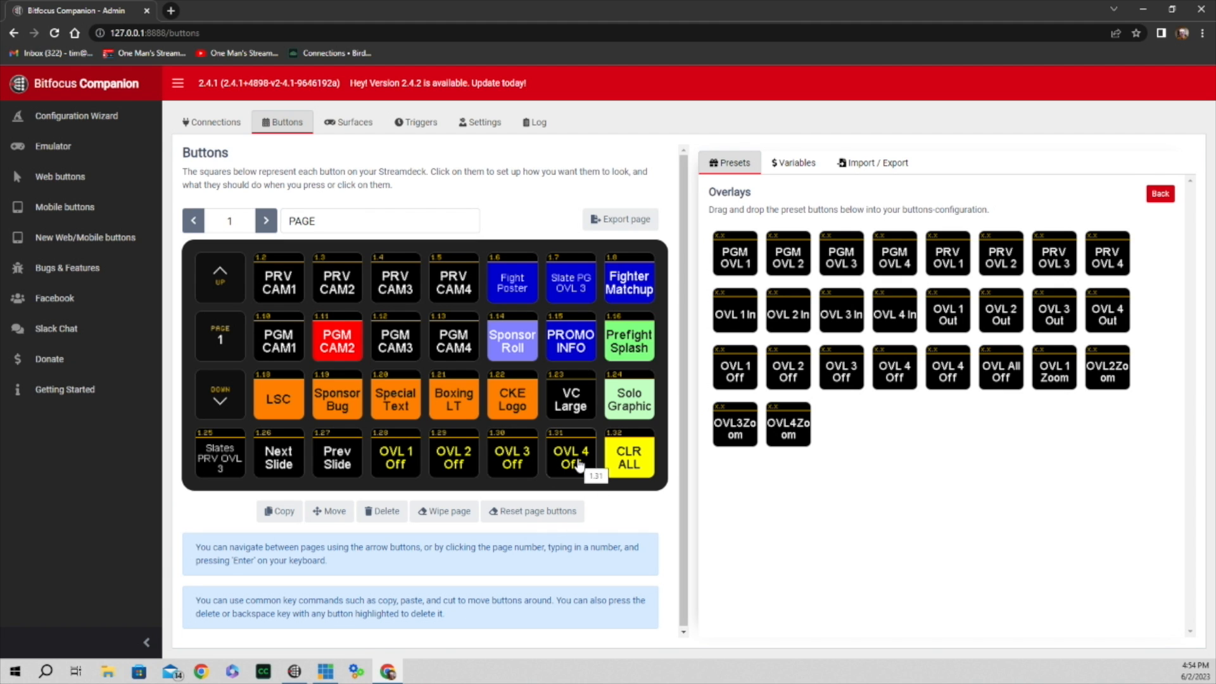
# Step: Review the overlay functions available for the OVL 1 Off button, keeping Set Overlay 1 off
pyautogui.click(395, 456)
pyautogui.click(1156, 469)
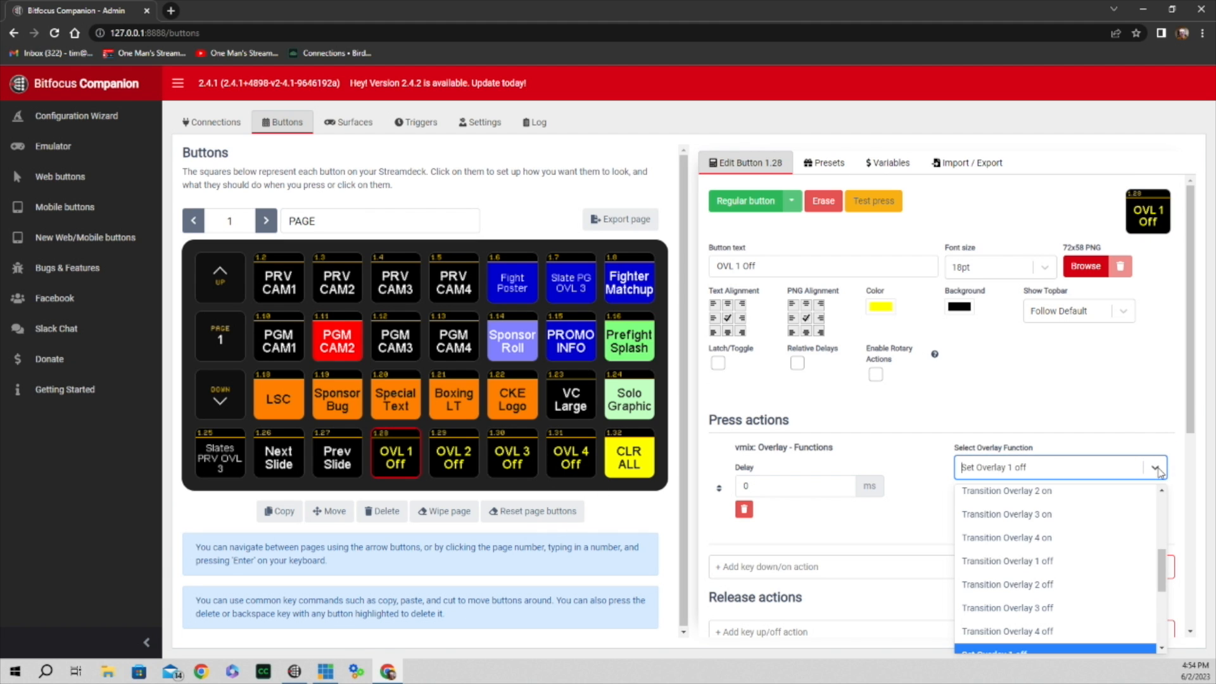
pyautogui.scroll(3, 1042, 550)
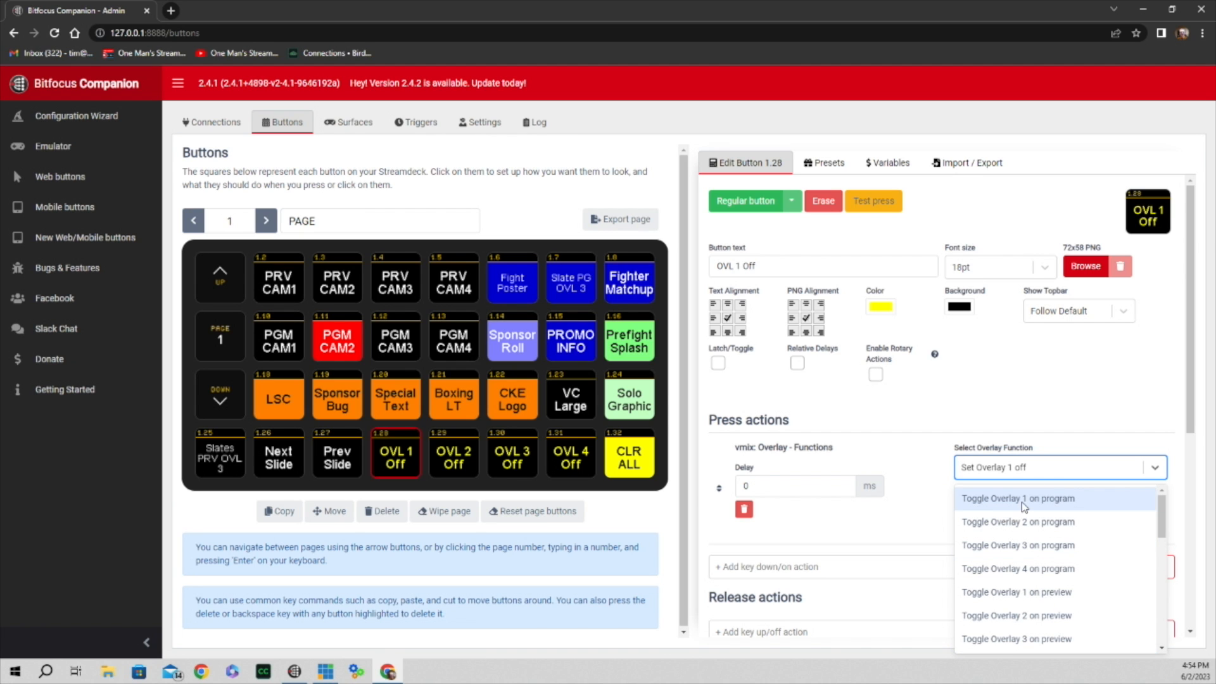
pyautogui.scroll(-5, 1031, 508)
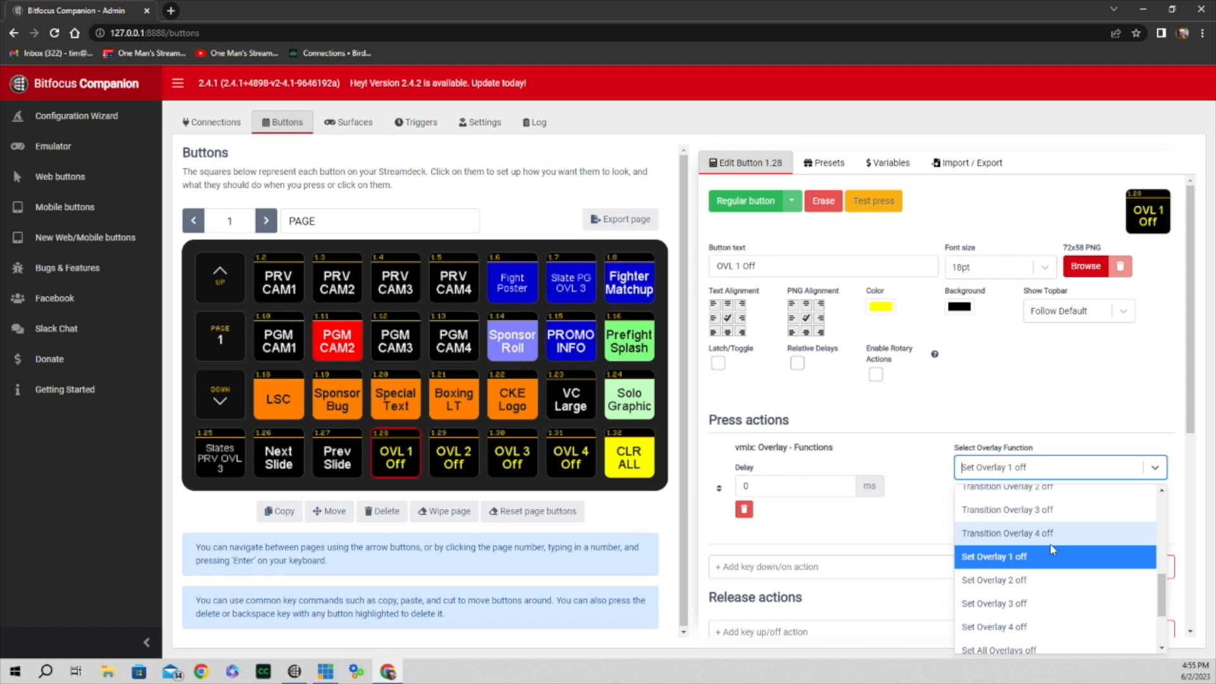
pyautogui.click(1049, 399)
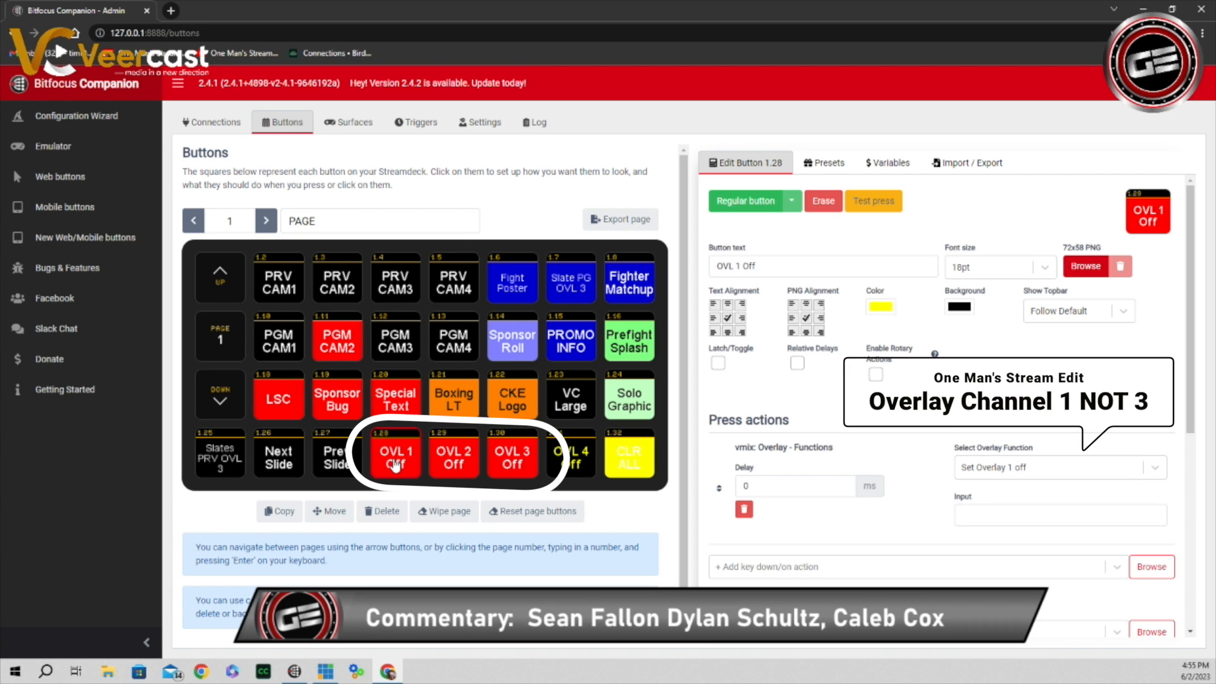
# Step: Test the OVL 1 Off, OVL 2 Off and OVL 3 Off buttons to clear the three active overlays one by one
pyautogui.click(894, 208)
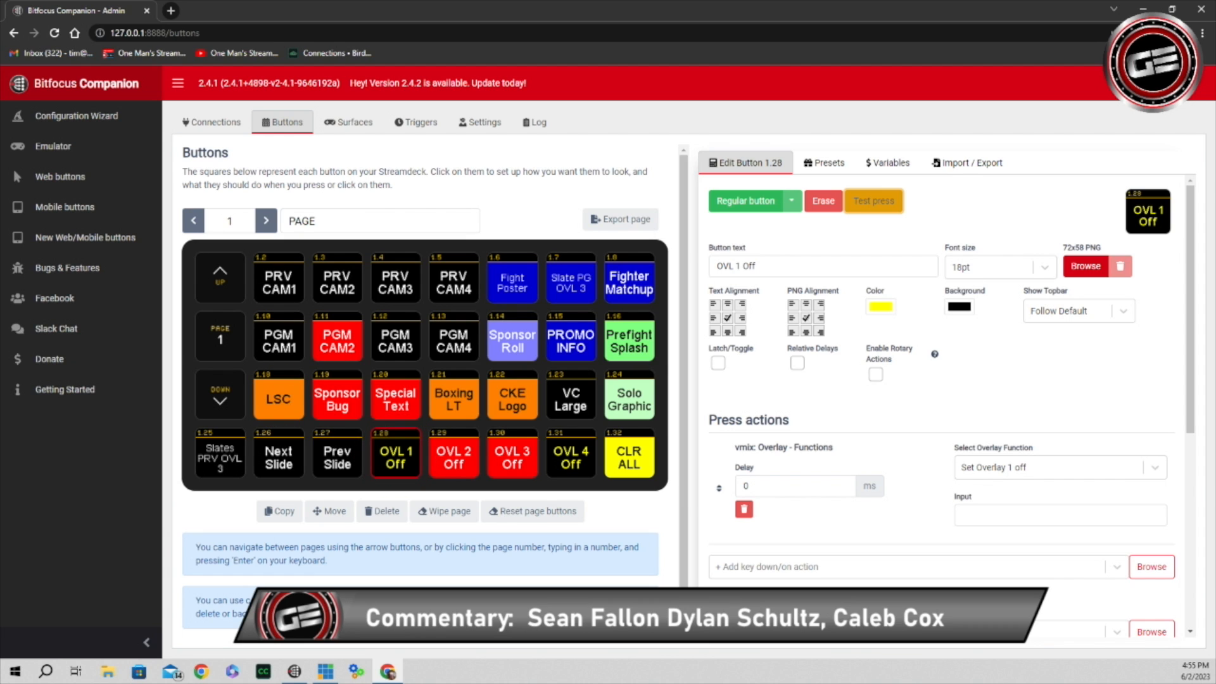
pyautogui.click(463, 469)
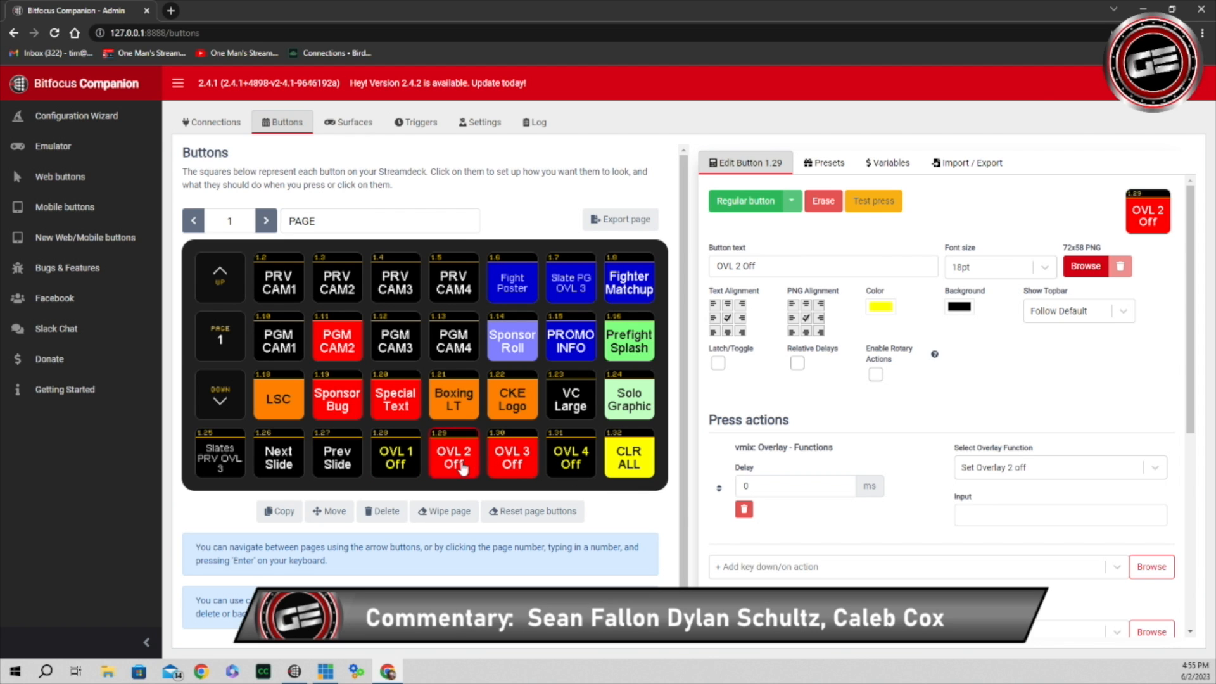
pyautogui.click(890, 207)
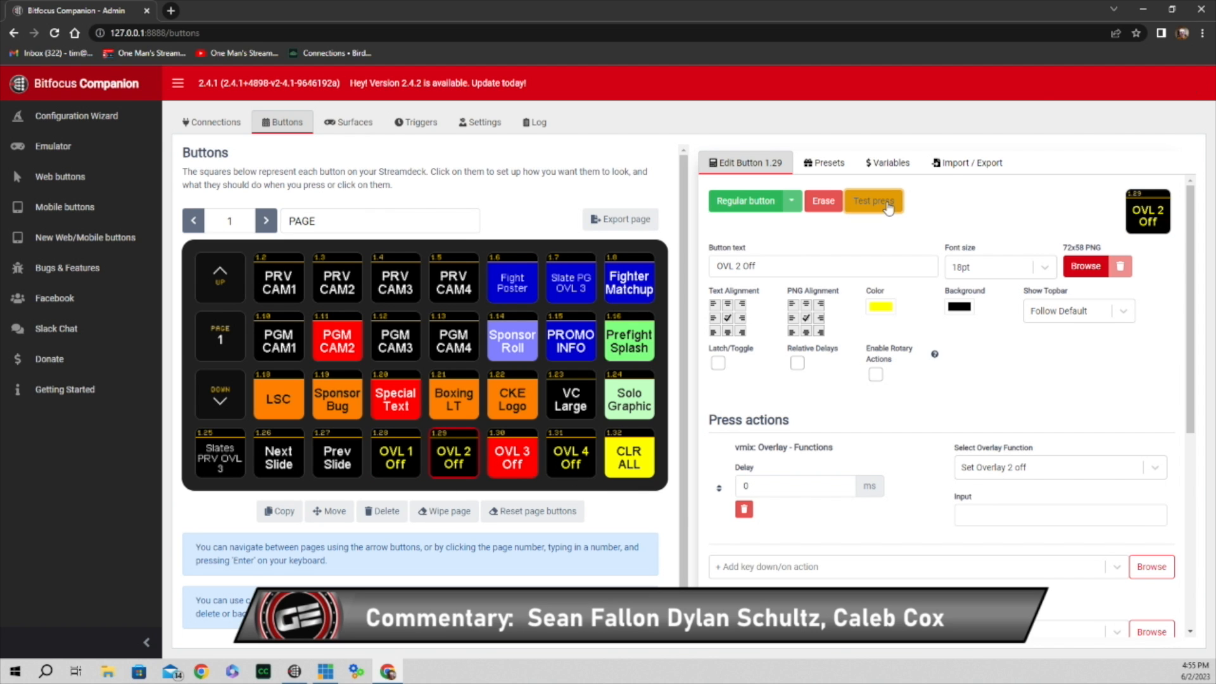
pyautogui.click(513, 458)
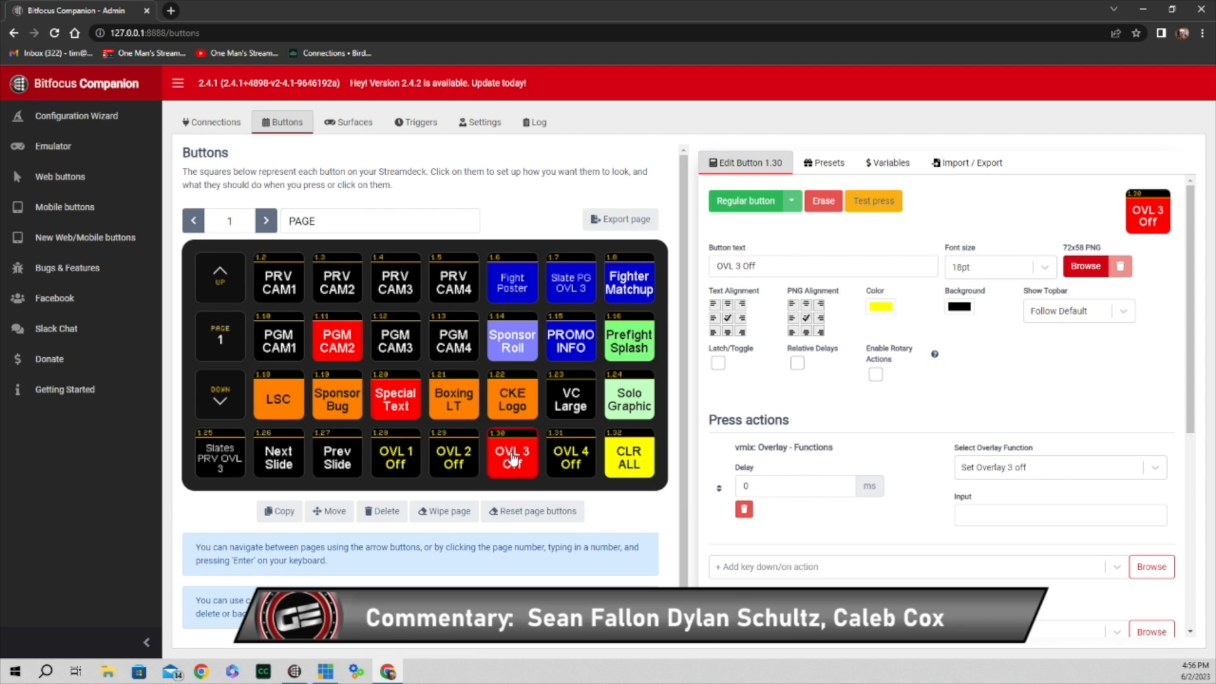
pyautogui.click(881, 207)
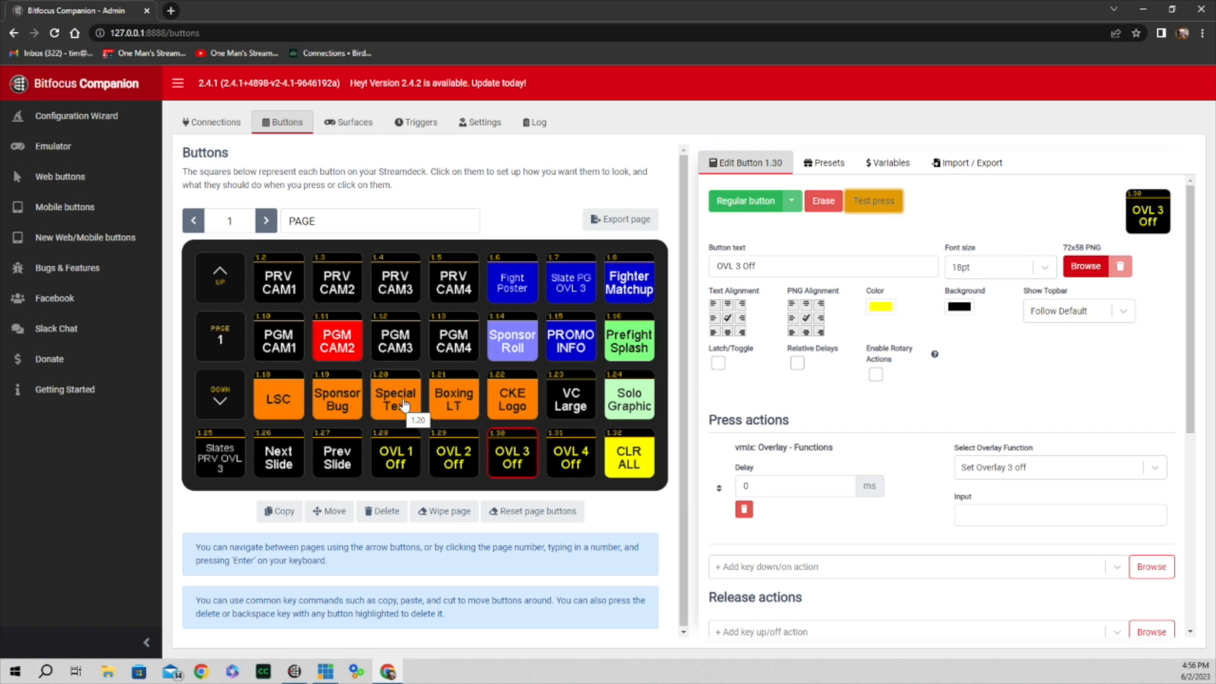
# Step: Open the CLR ALL button and test it to turn off all active overlays at once
pyautogui.click(640, 460)
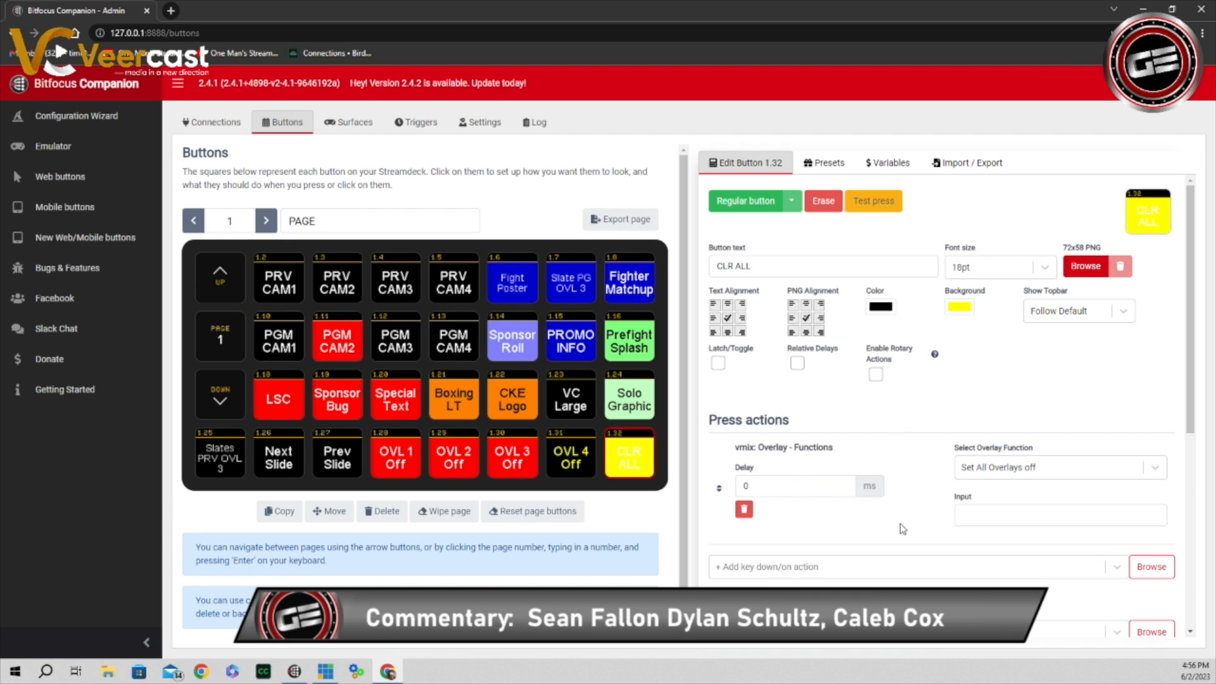
pyautogui.click(649, 466)
pyautogui.click(888, 206)
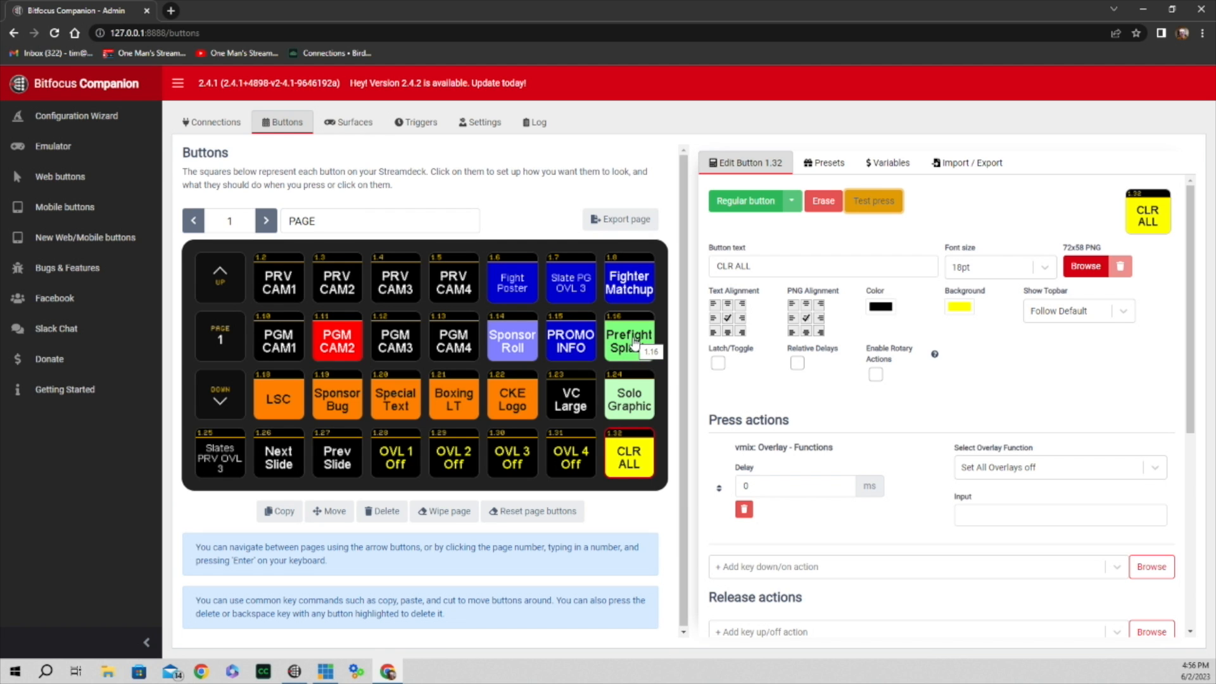
# Step: Review the Prefight Splash button's settings and test it to bring up the fighter matchup splash on overlay 1
pyautogui.click(634, 342)
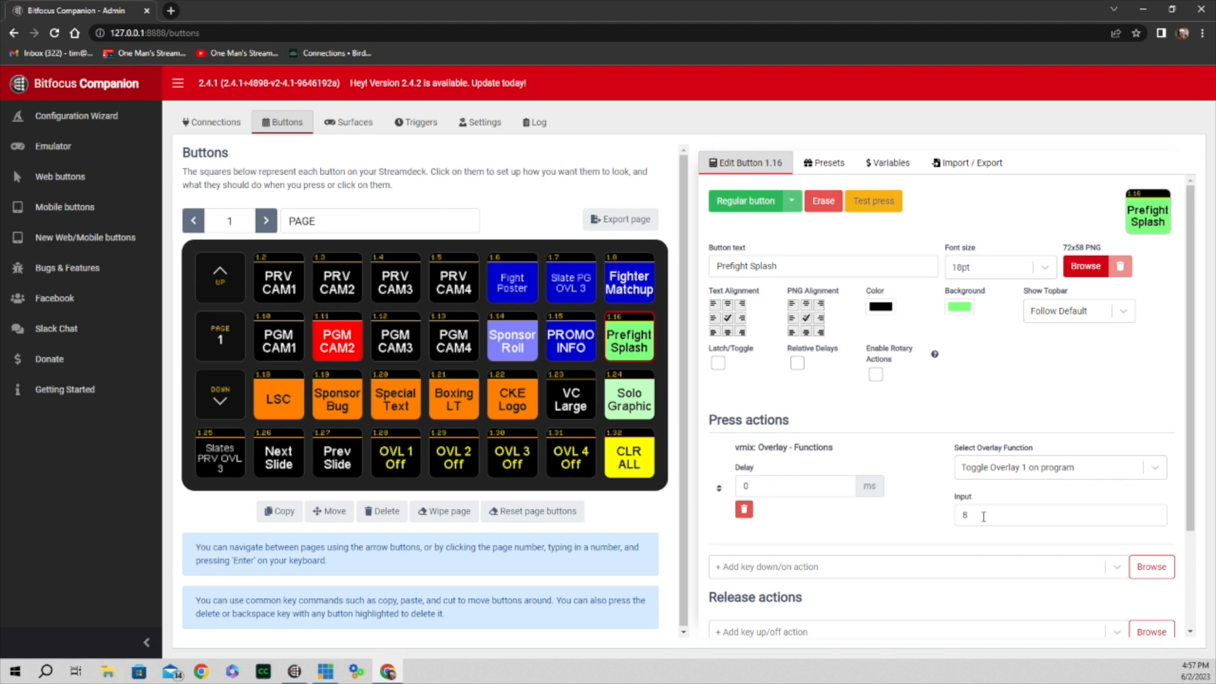
pyautogui.scroll(-2, 983, 516)
pyautogui.scroll(2, 985, 522)
pyautogui.click(885, 208)
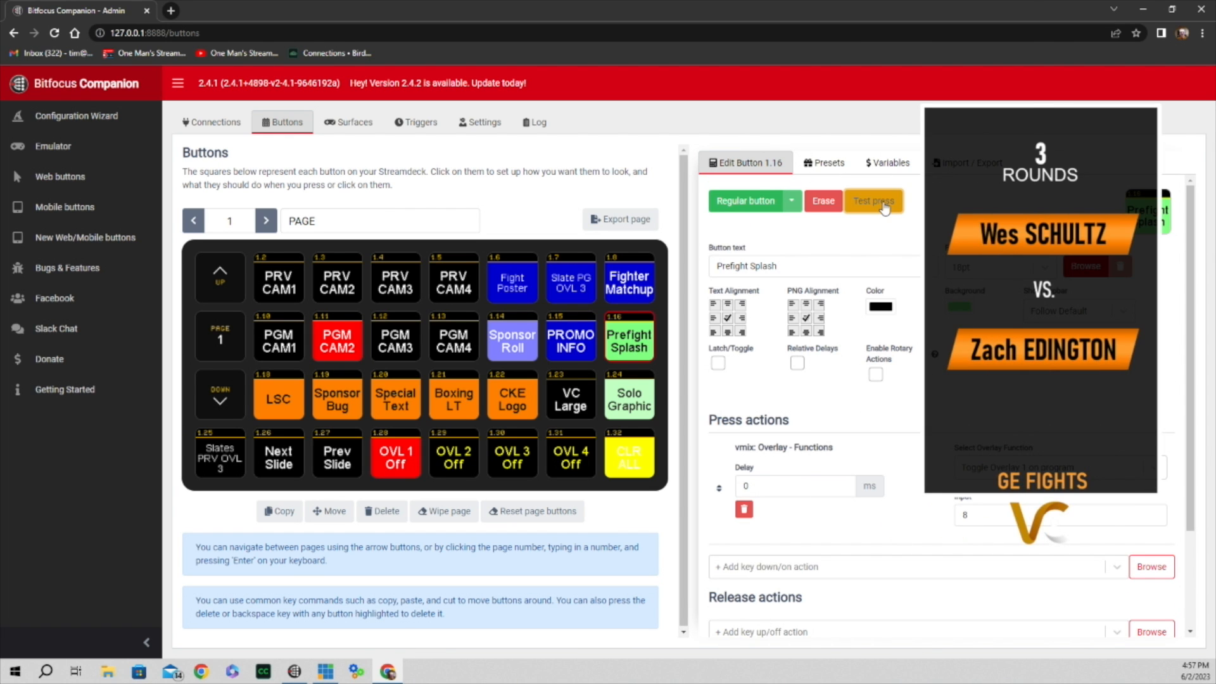